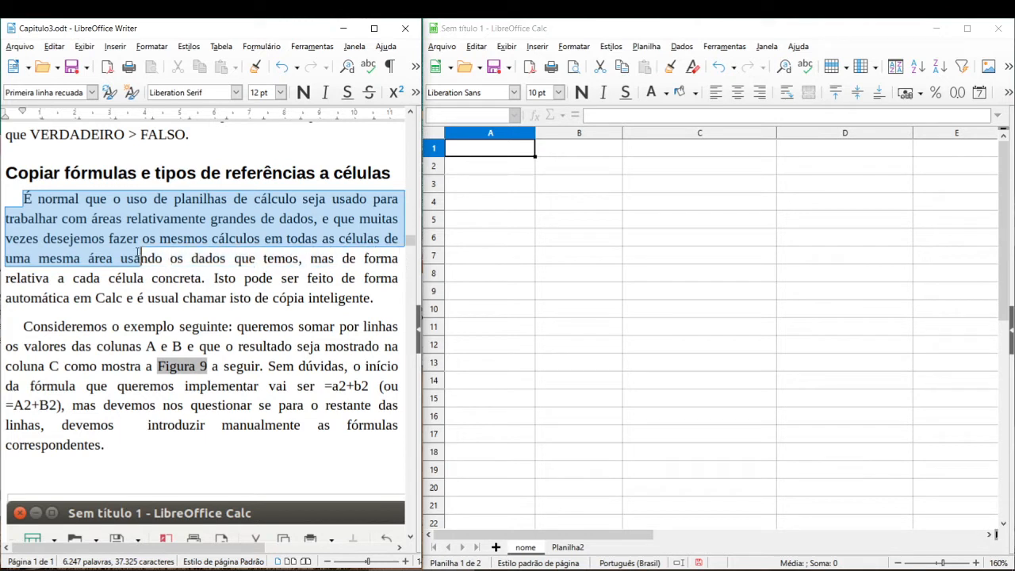
Read the Writer section on copying formulas and its example of summing columns A and B into column C.
left_click(217, 321)
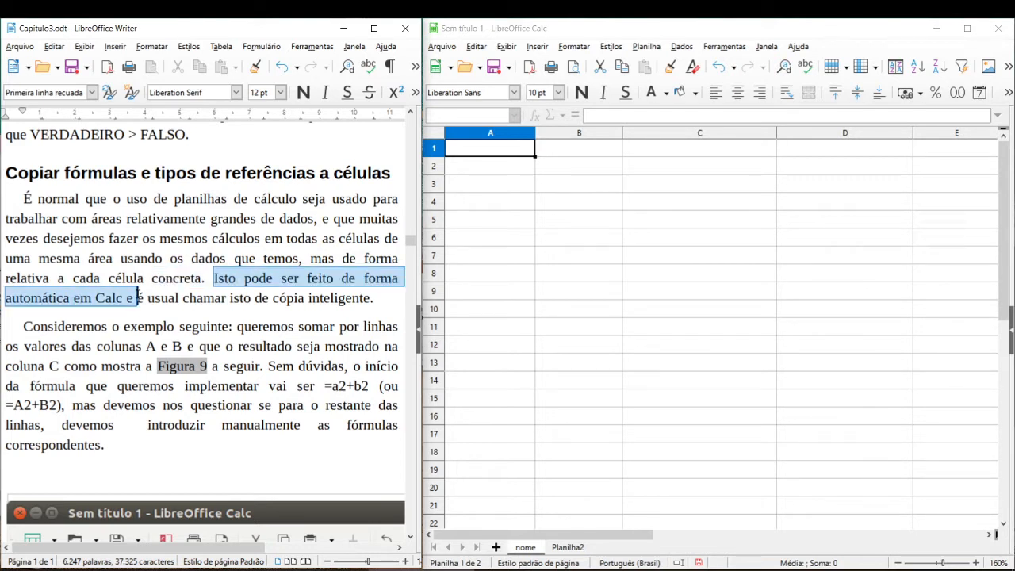
left_click_drag(138, 298, 371, 297)
left_click(92, 327)
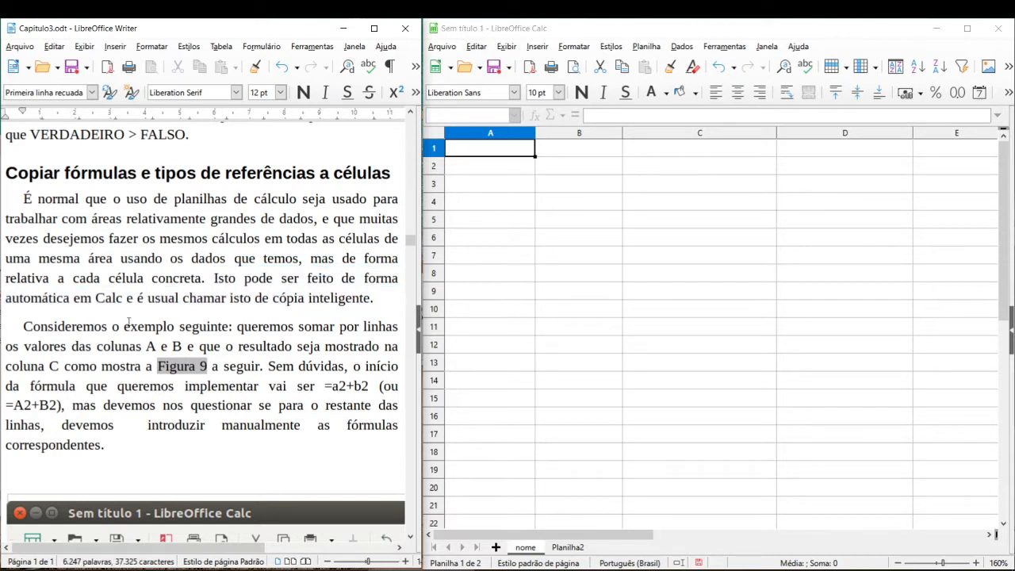
scroll(111, 321, "down", 1)
left_click_drag(33, 283, 60, 324)
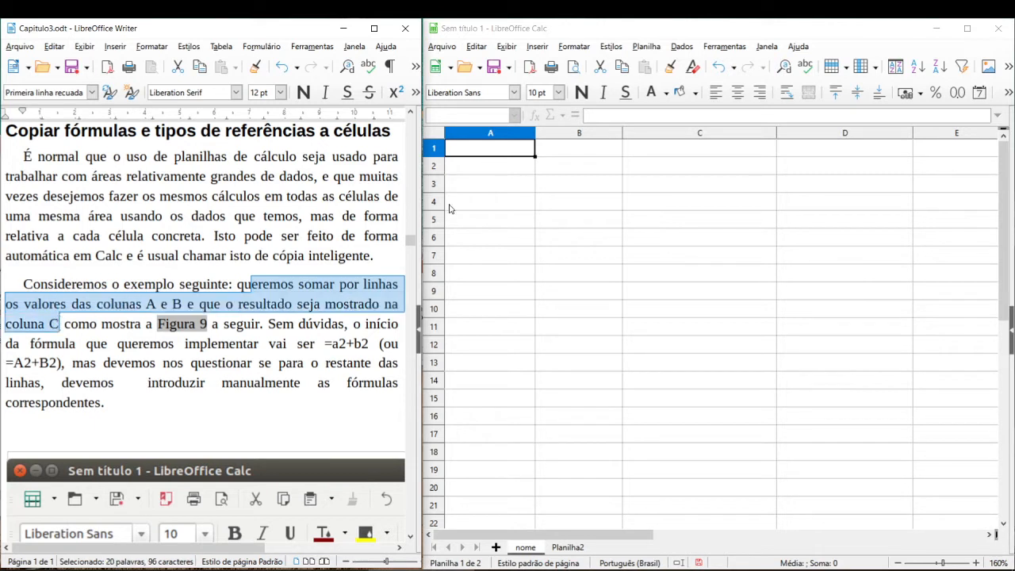
Switch to the Calc spreadsheet and enter the header "Valor1" in cell A1.
left_click(502, 149)
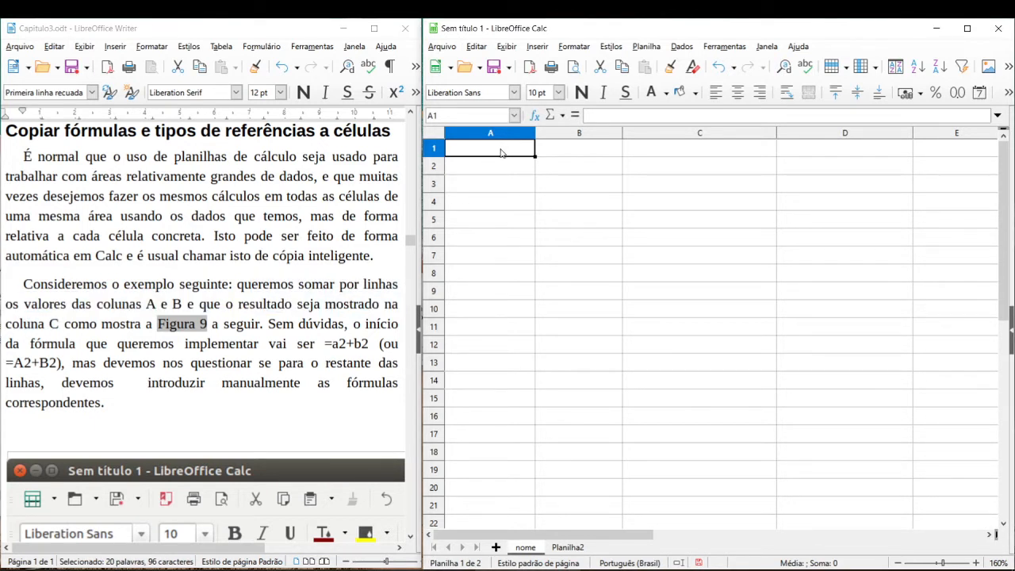
type("Varial")
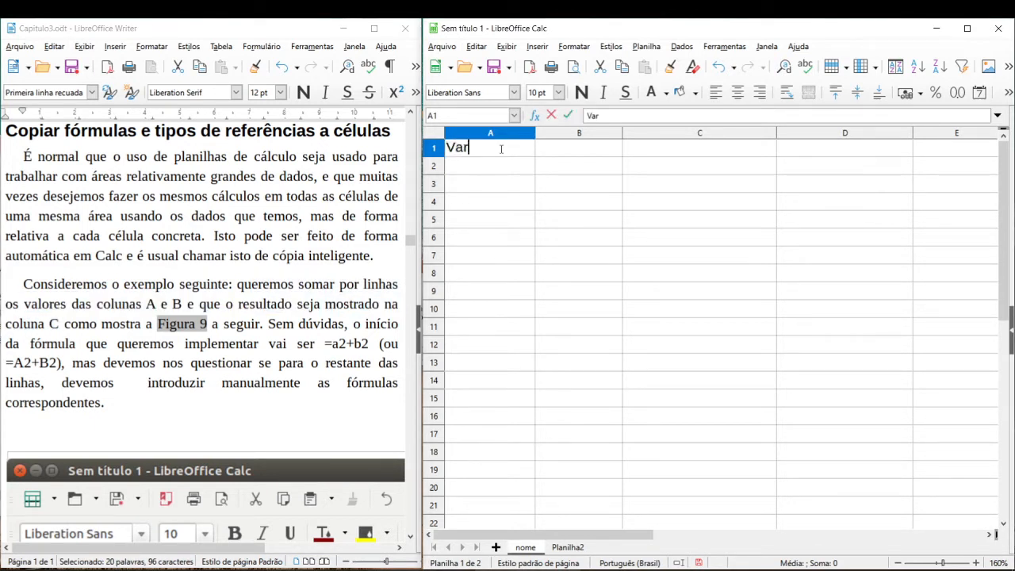
key("BackSpace")
key("BackSpace")
key("BackSpace")
type("lores")
left_click(542, 155)
type("V")
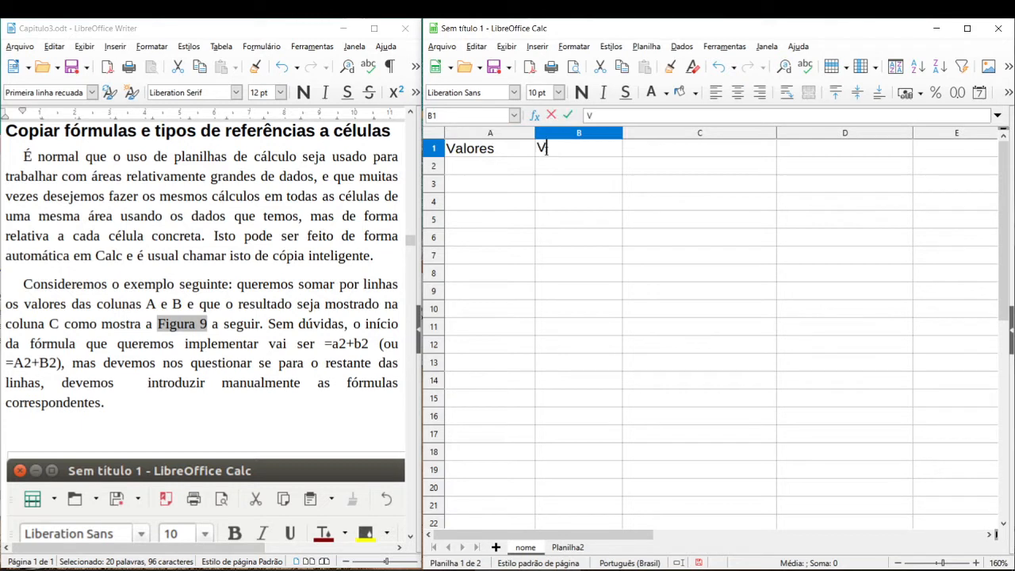
key("BackSpace")
double_click(502, 157)
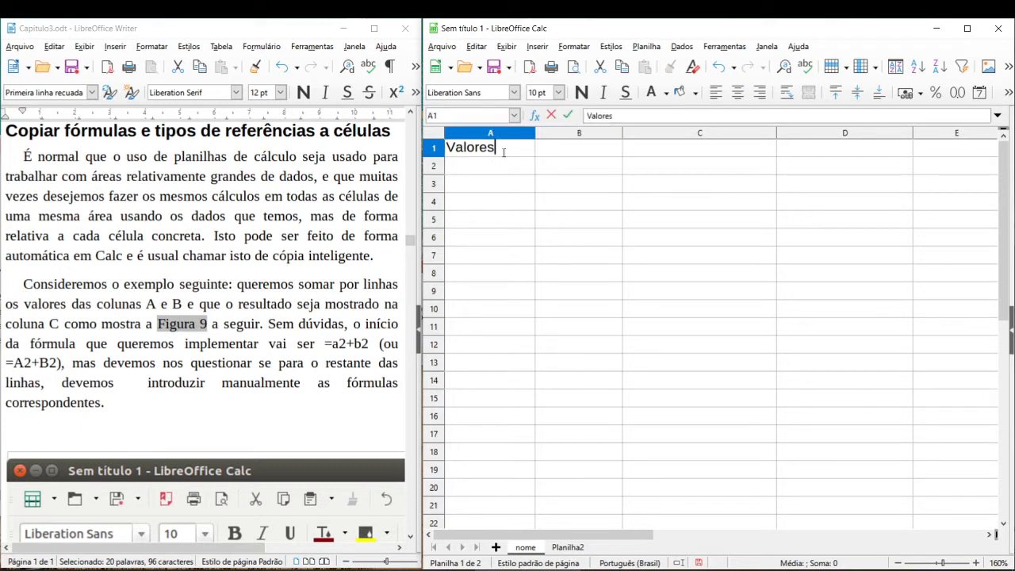
left_click_drag(503, 157, 476, 151)
type("r1")
Enter the headers "Valor2" in B1 and "Soma de v1 e v2" in C1.
left_click(548, 154)
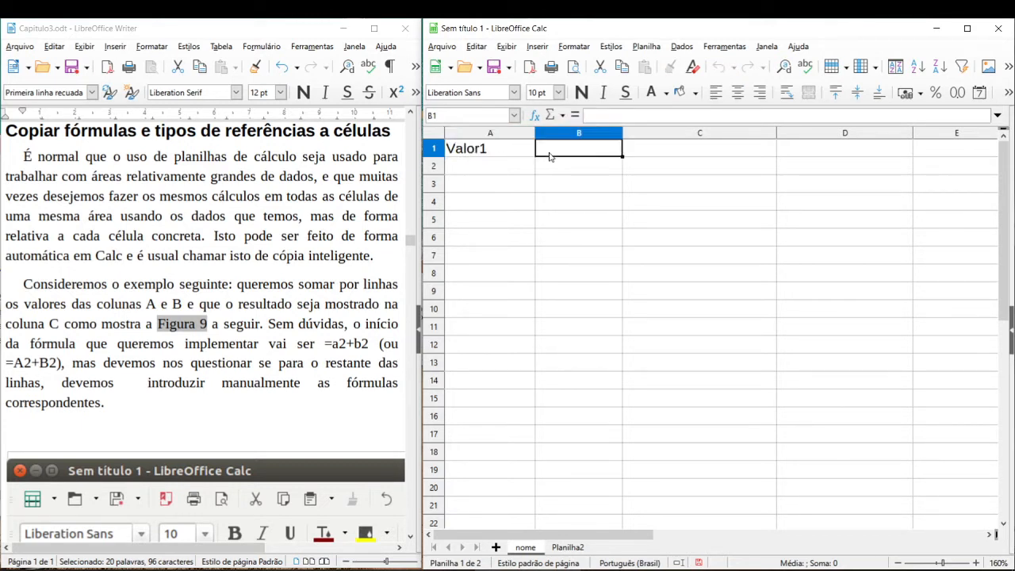
type("Valor2")
left_click(678, 157)
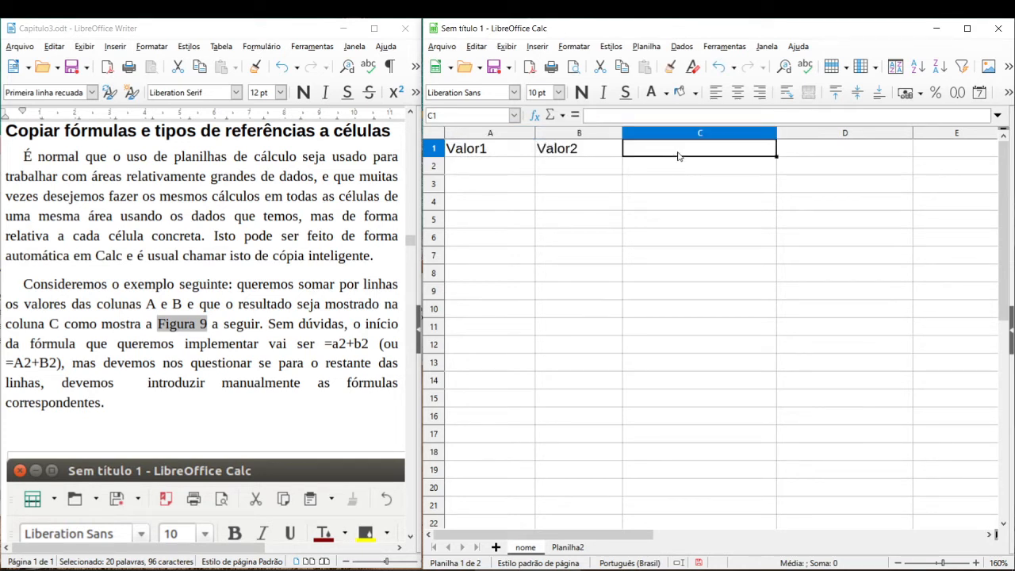
type("Soma")
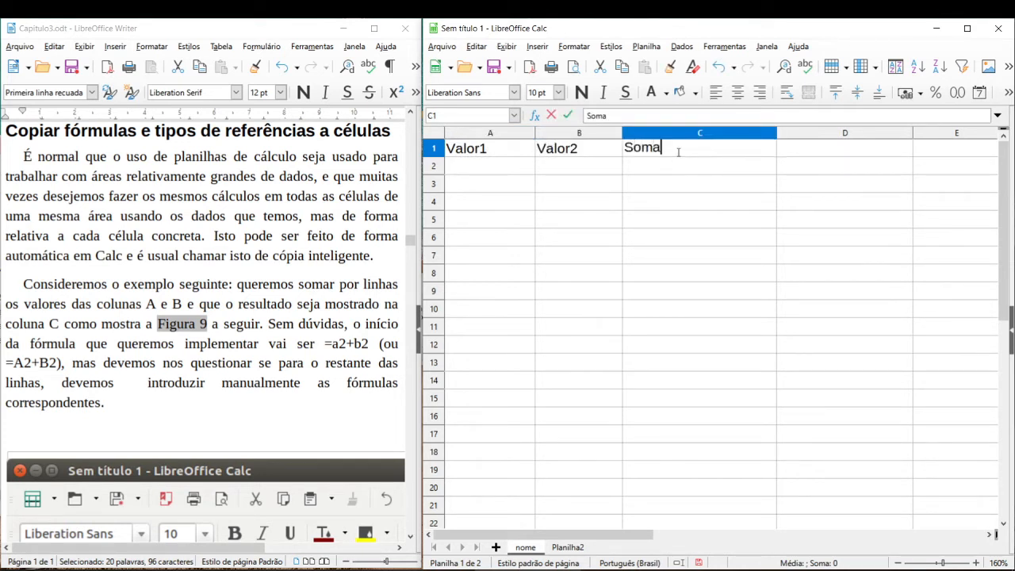
type(" de v1 e v2")
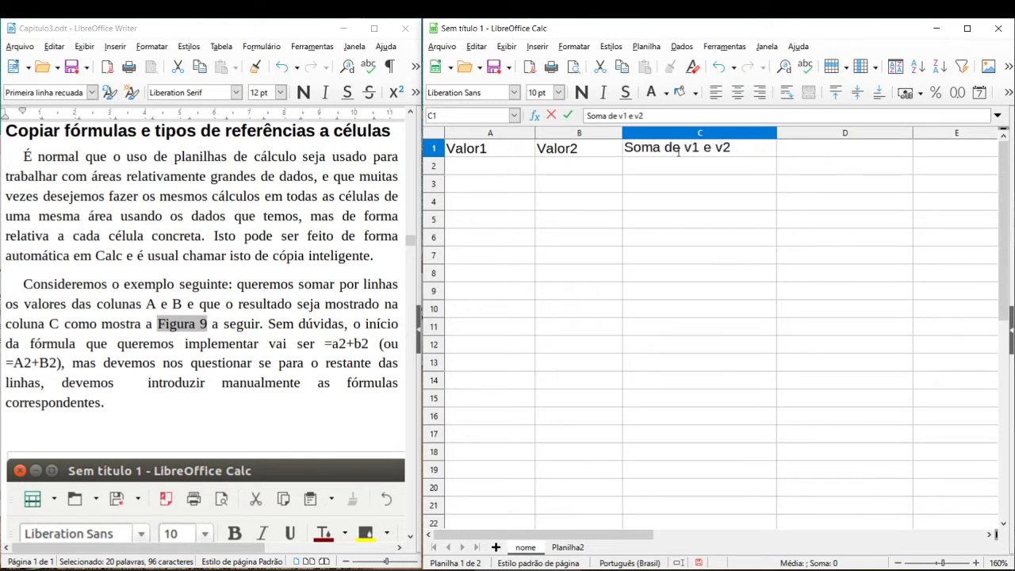
key("Return")
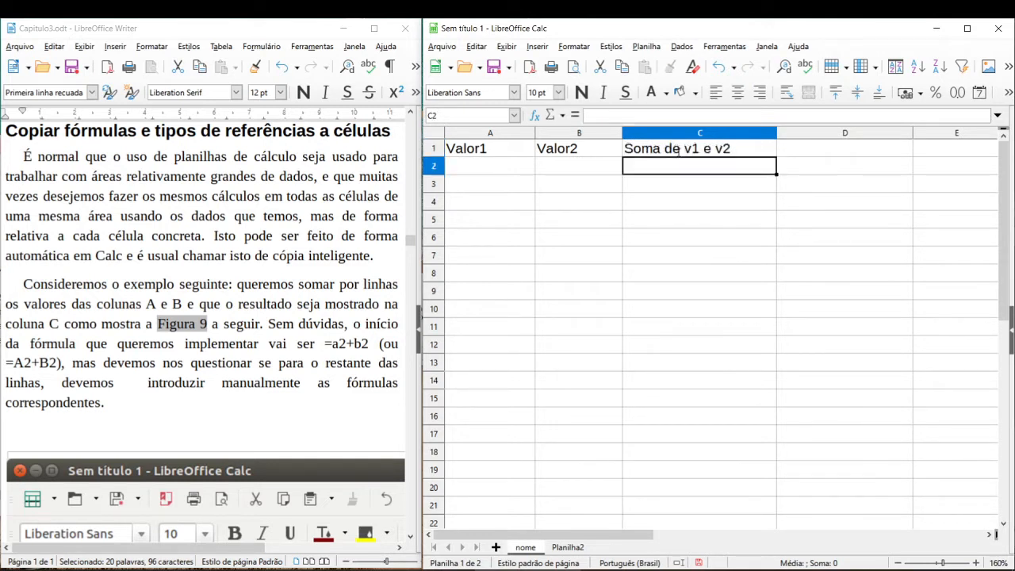
Fill cells A2 to A6 under Valor1 with 1, 43, 2, 3 and 4.
left_click(487, 171)
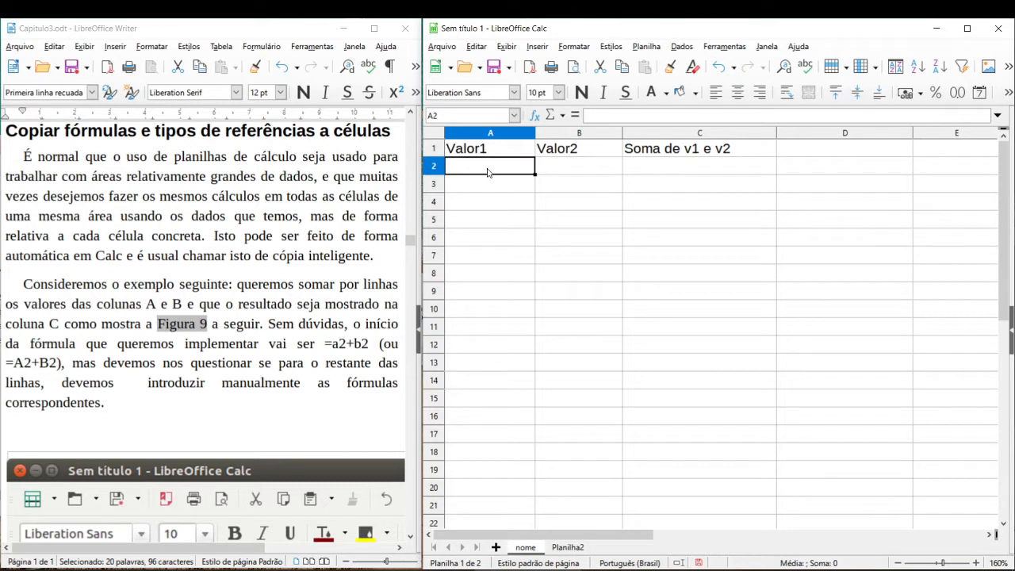
type("1")
key("Return")
type("43")
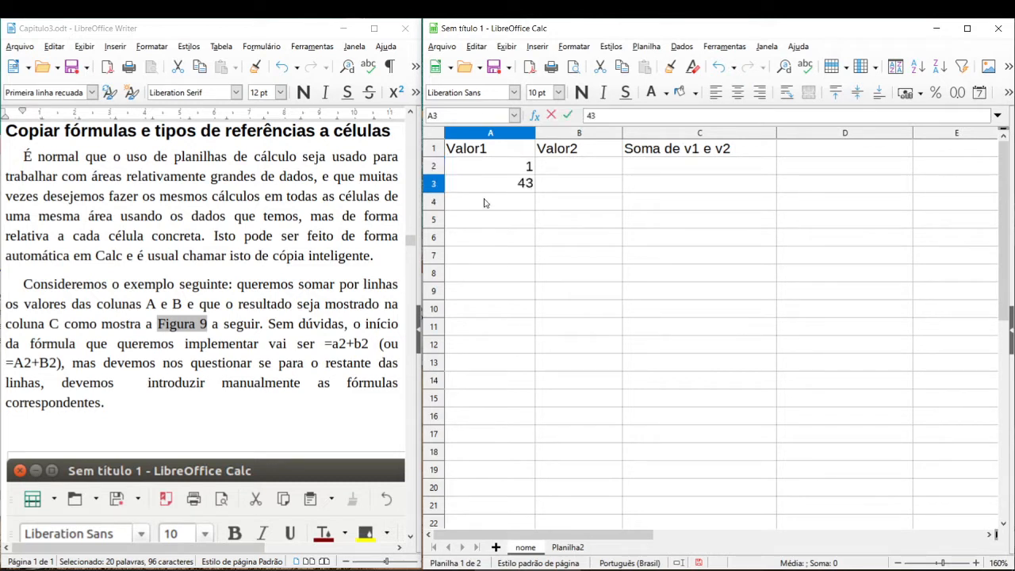
key("Return")
type("2")
key("Return")
type("3")
key("Return")
type("4")
key("Return")
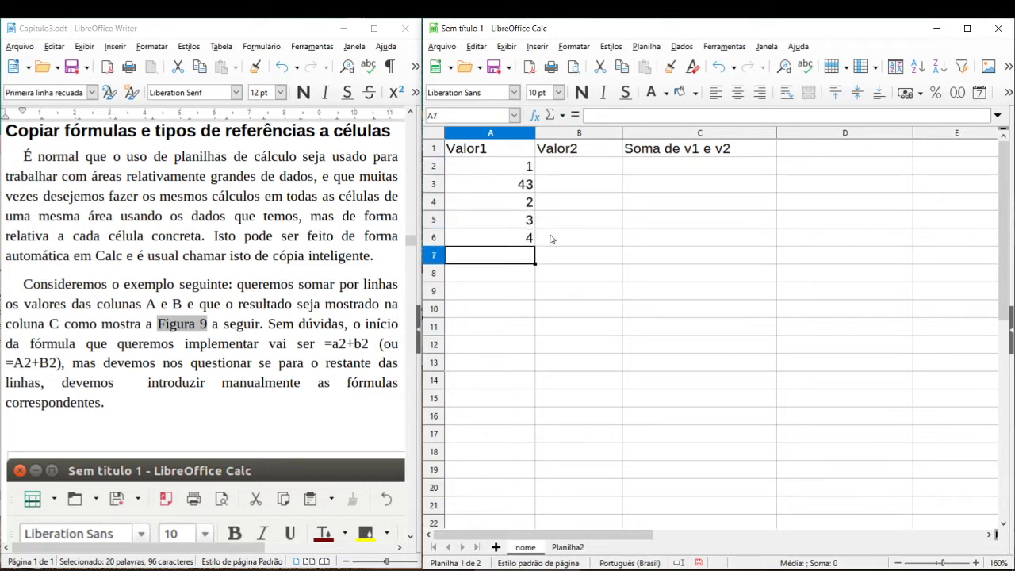
Fill cells B2 to B6 under Valor2 with 6, 5, 4, 3 and 2.
left_click(580, 168)
type("6")
key("Return")
type("5")
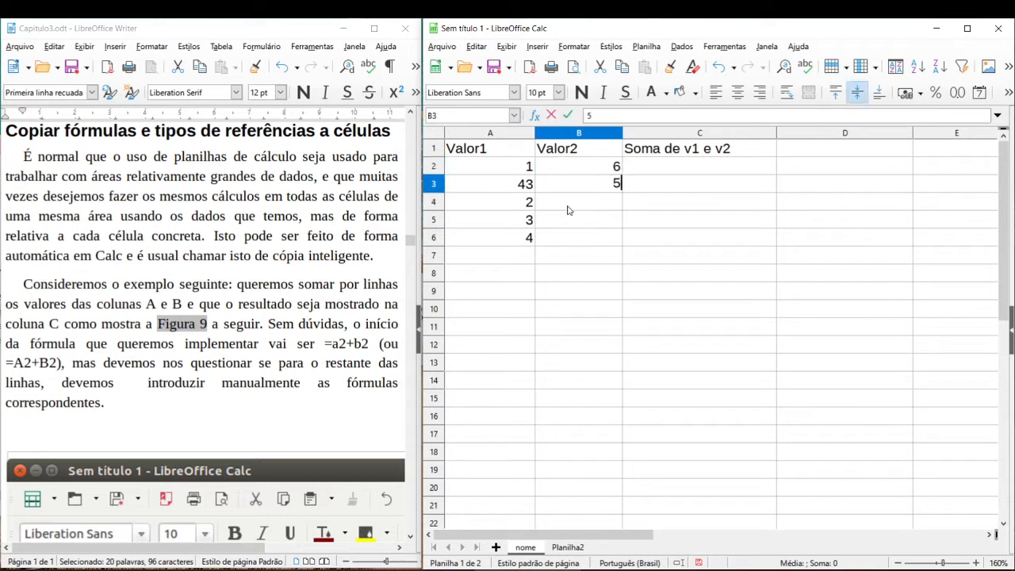
key("Return")
type("4")
key("Return")
type("3")
key("Return")
type("2")
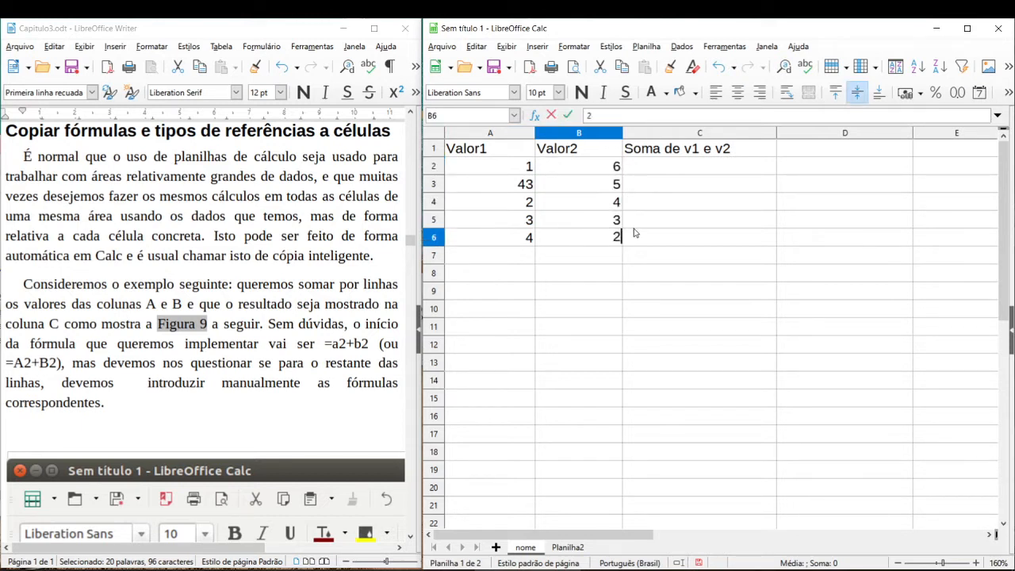
left_click(658, 202)
Copy the range A2:B6 and paste it four times directly below, starting at A7, A12, A17 and A22.
left_click_drag(604, 241, 501, 177)
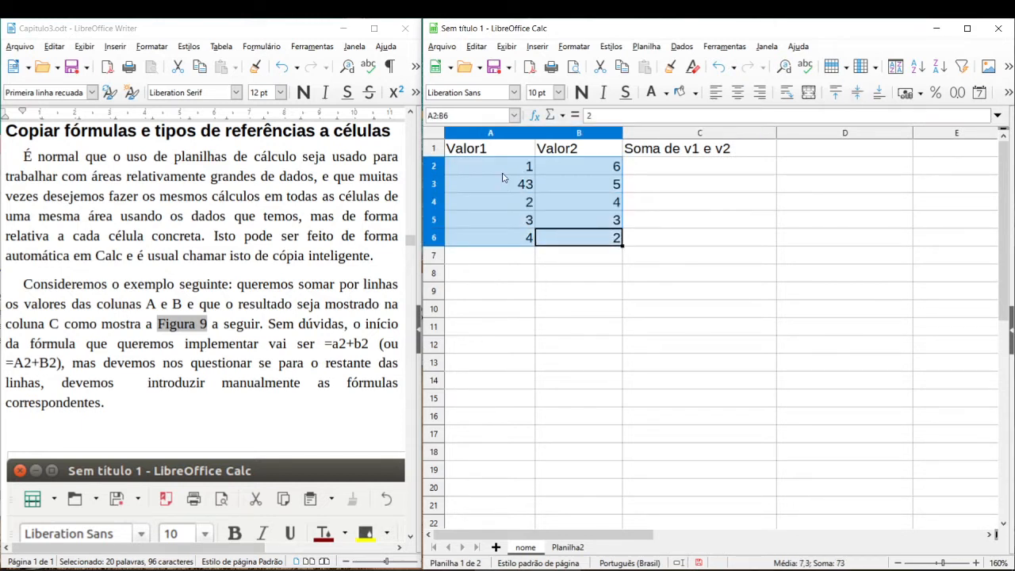
key("ctrl+c")
left_click(519, 255)
key("ctrl+v")
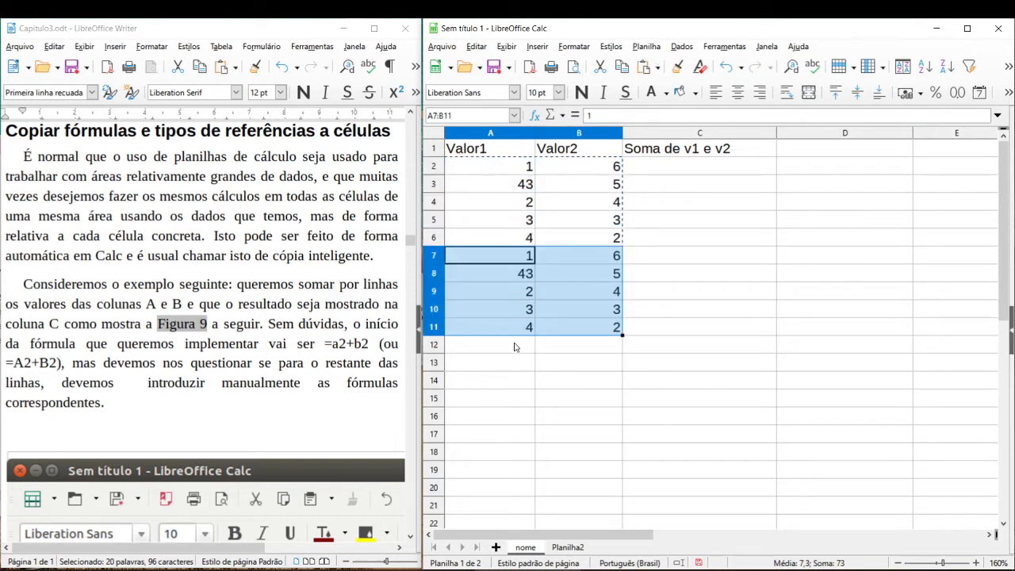
left_click(516, 344)
key("ctrl+v")
left_click(512, 442)
key("ctrl+v")
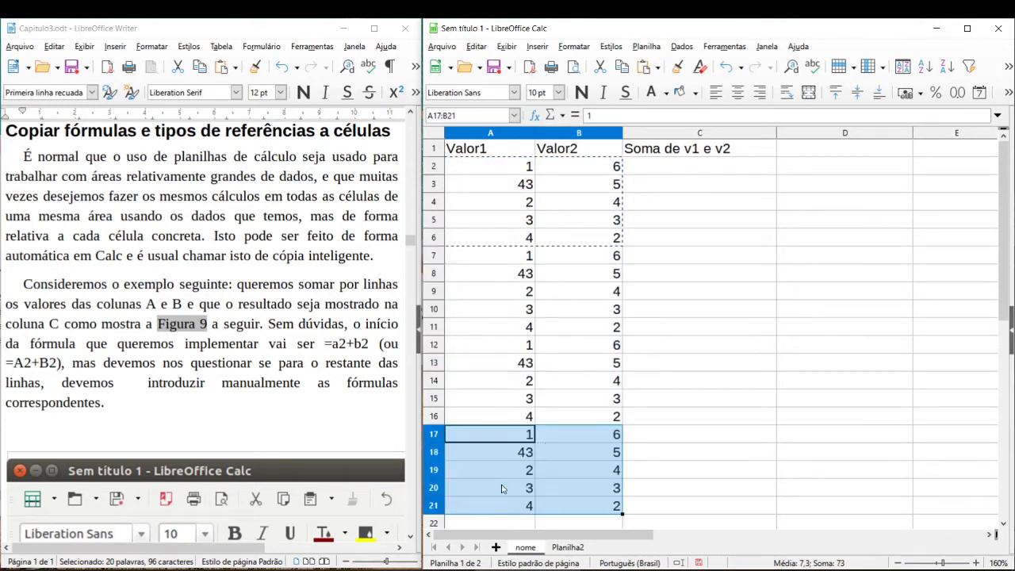
left_click(497, 523)
key("ctrl+v")
scroll(594, 378, "up", 1)
Examine the two value columns A and B and the empty sum column C where the results belong.
left_click(674, 168)
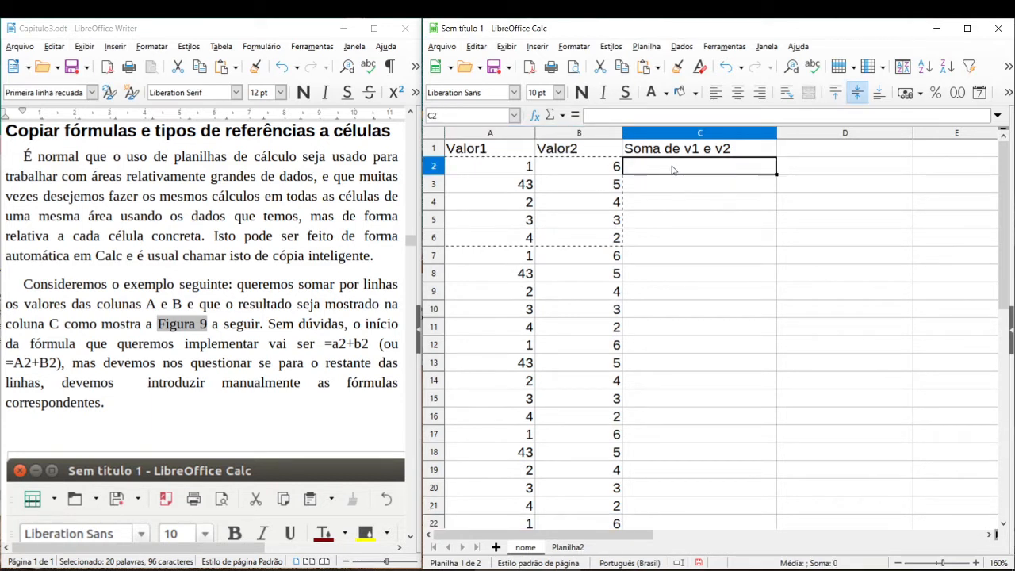
left_click(560, 174)
left_click(508, 170)
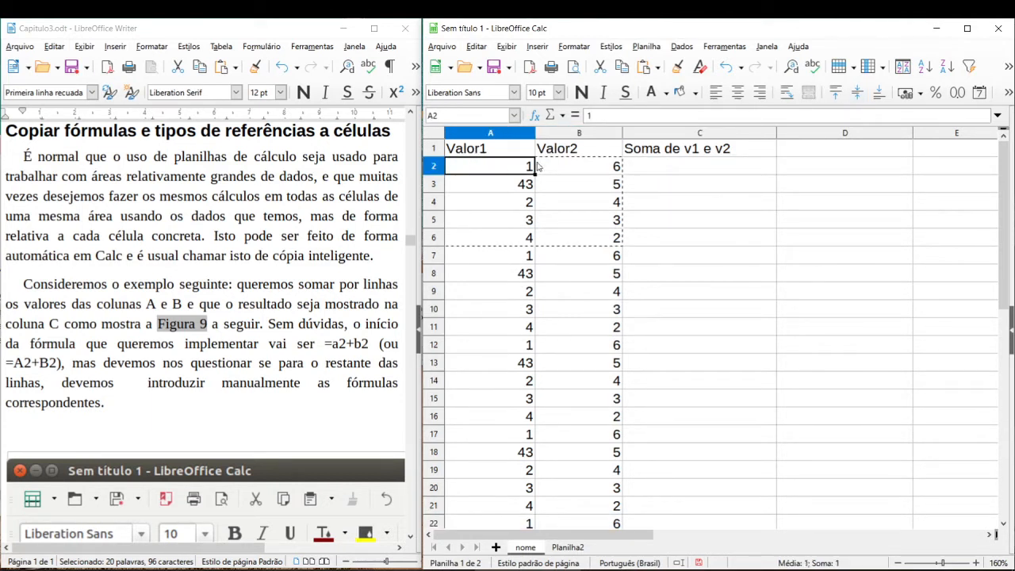
left_click(490, 132)
left_click(579, 133)
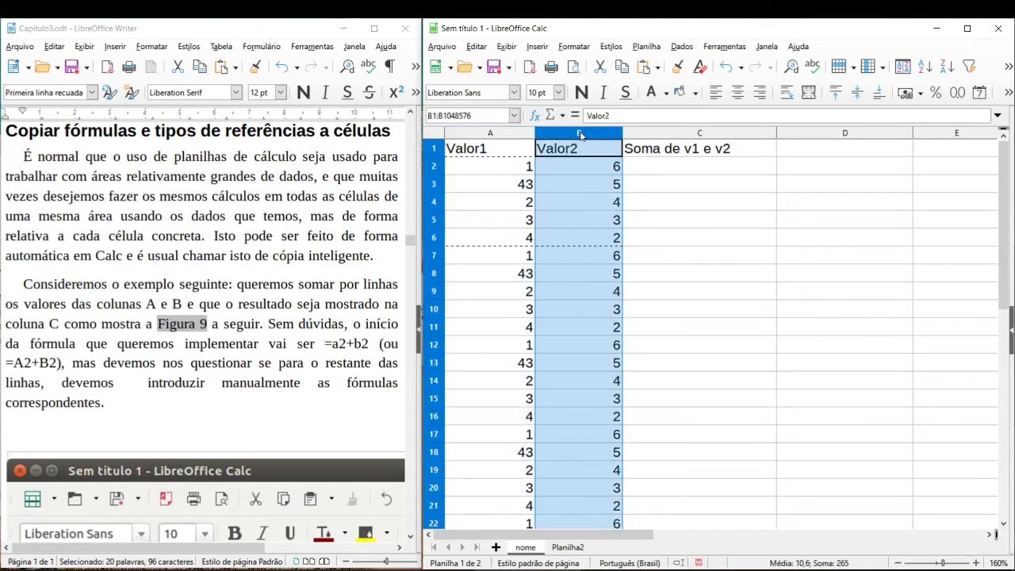
left_click(579, 165)
left_click(688, 133)
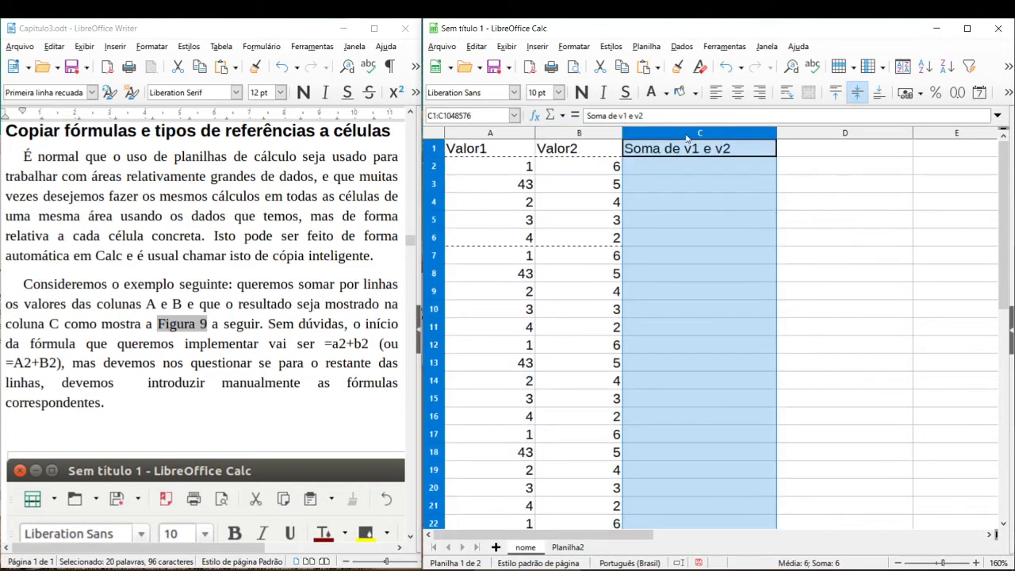
left_click(668, 168)
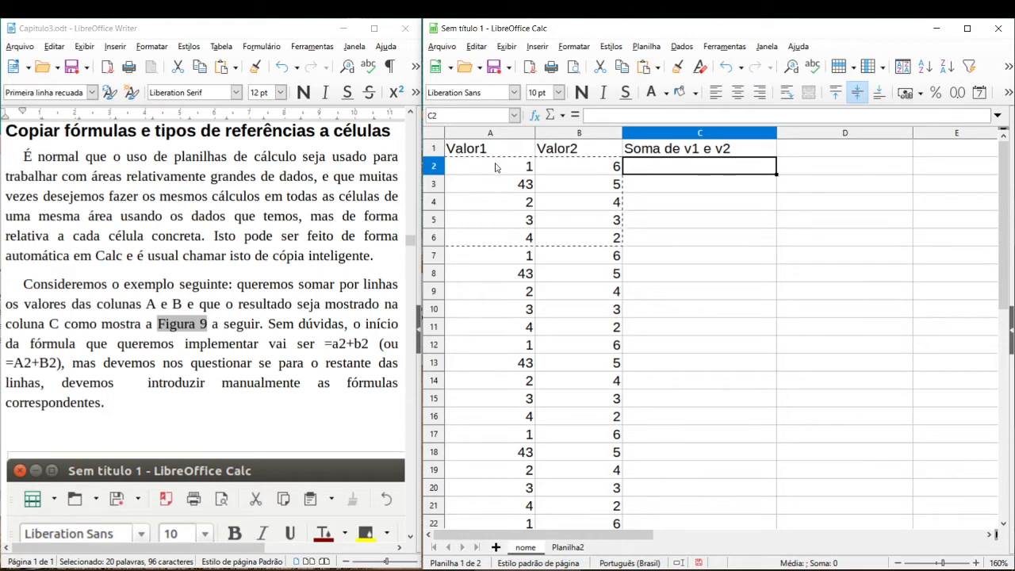
Enter the formula =A2+B2 in cell C2.
double_click(650, 167)
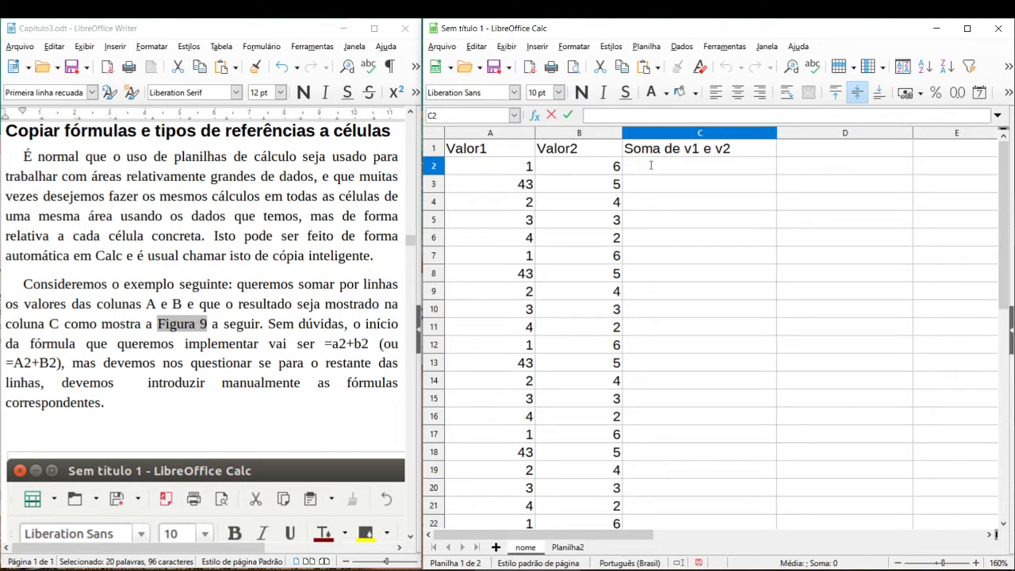
type("=")
left_click(501, 172)
type("+")
left_click(579, 172)
key("Return")
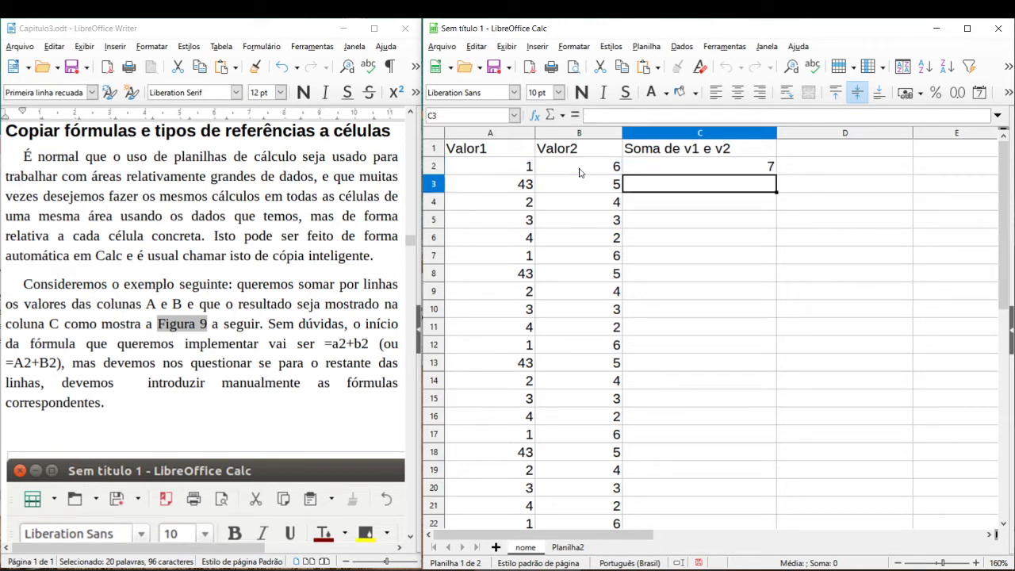
Inspect the formula in C2 together with the cells A2 and B2 that it references.
left_click_drag(512, 166, 603, 169)
left_click(691, 169)
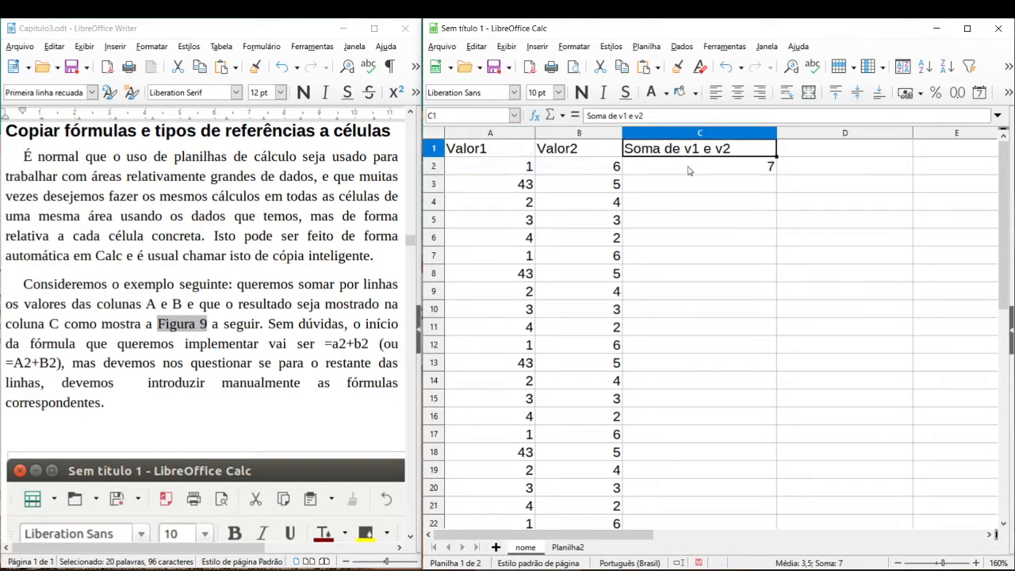
left_click(686, 187)
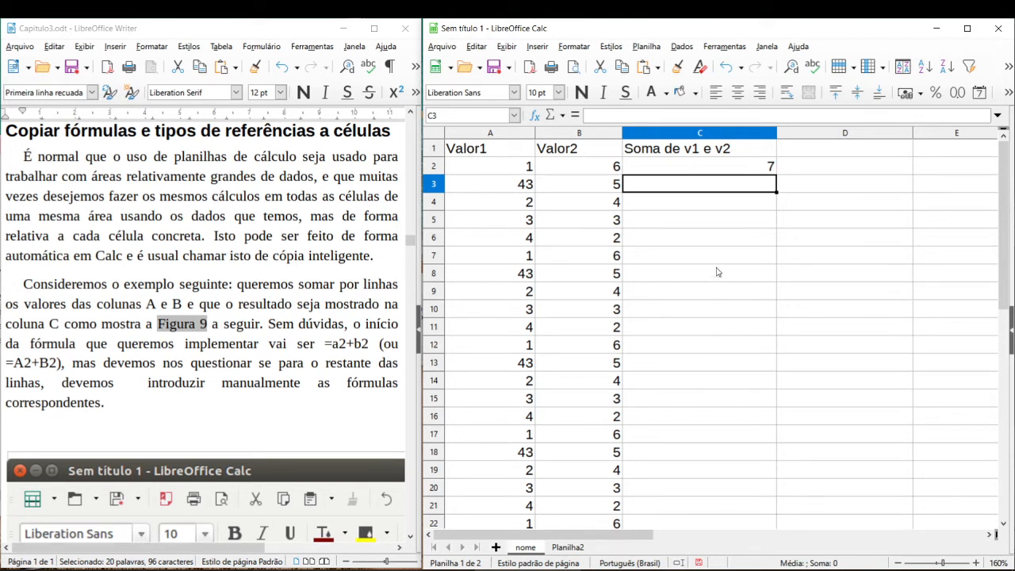
left_click(735, 168)
double_click(734, 167)
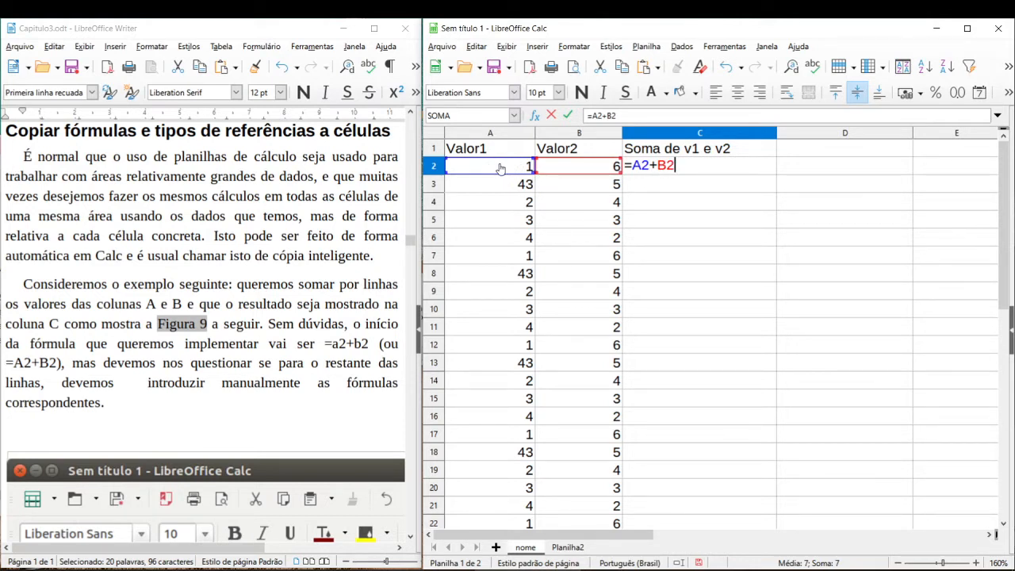
key("Return")
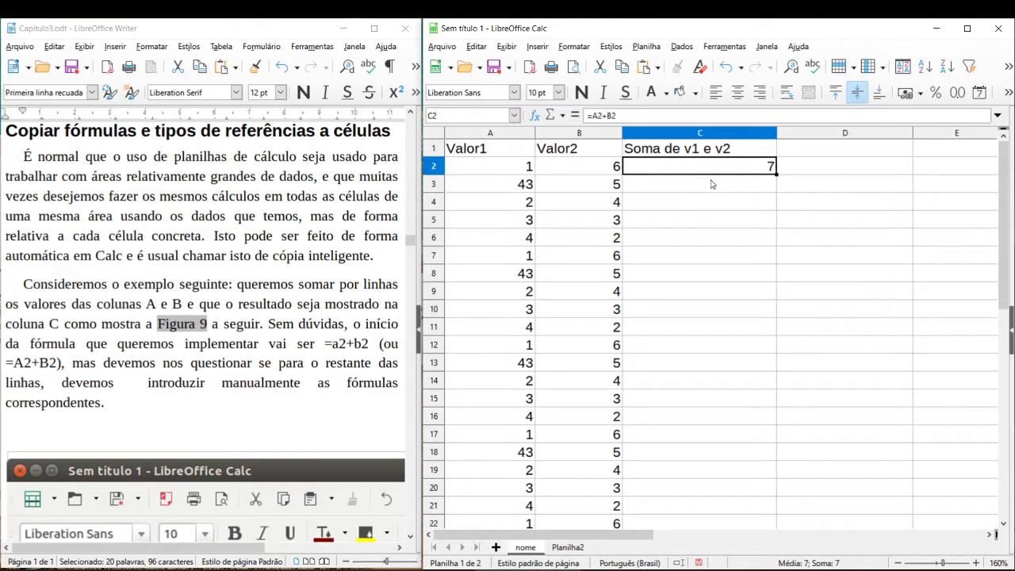
Copy the sum formula from C2 and paste it into C3.
left_click(711, 184)
left_click(754, 168)
left_click(720, 186)
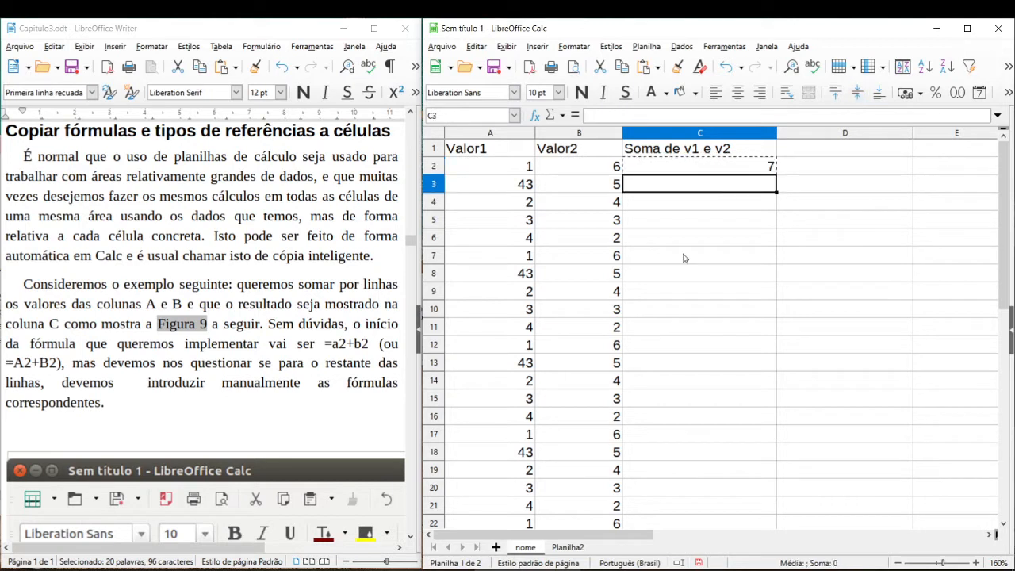
key("ctrl+v")
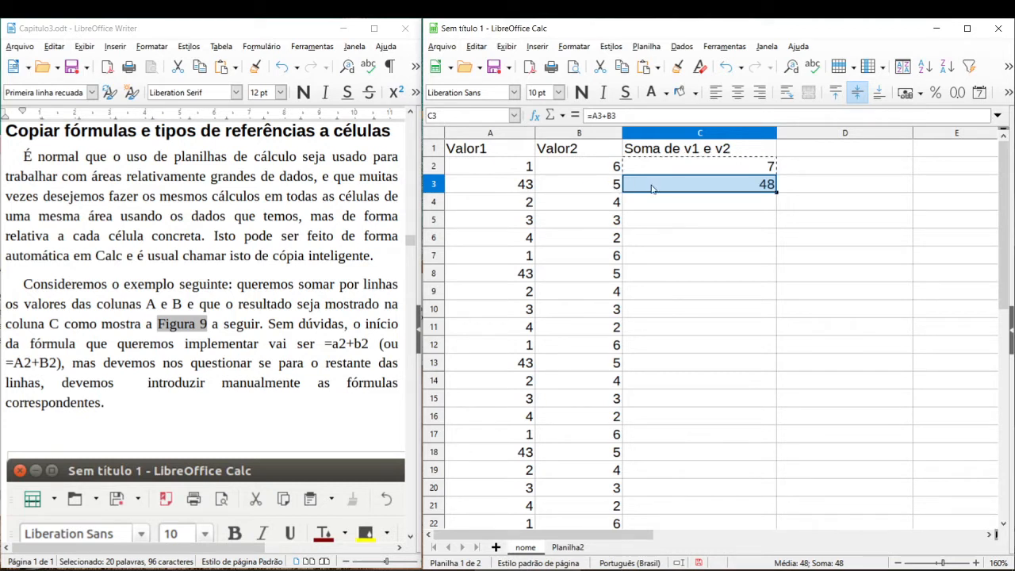
Inspect the formulas in C2 and C3 to compare which cells each one references.
left_click(691, 169)
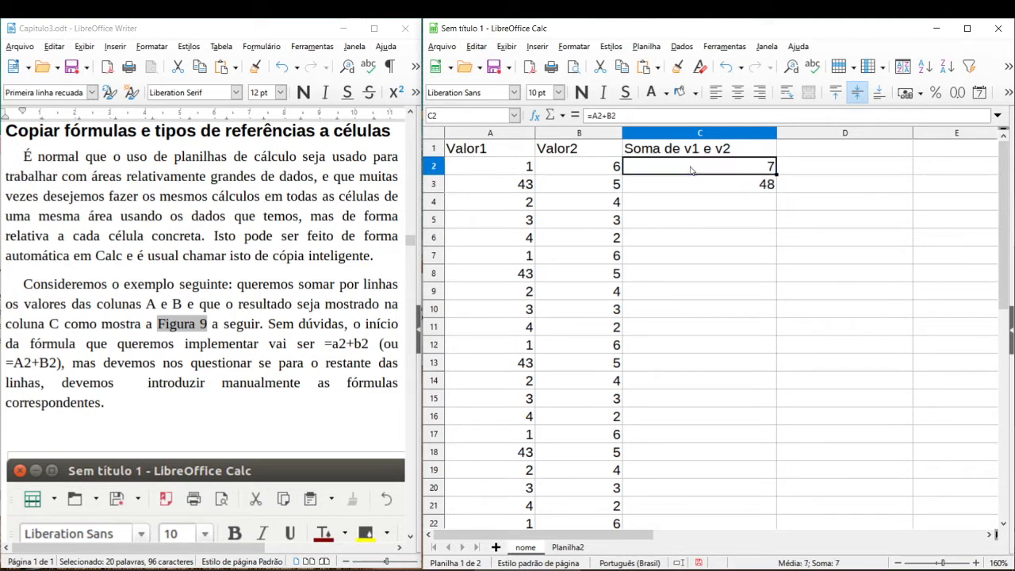
double_click(692, 169)
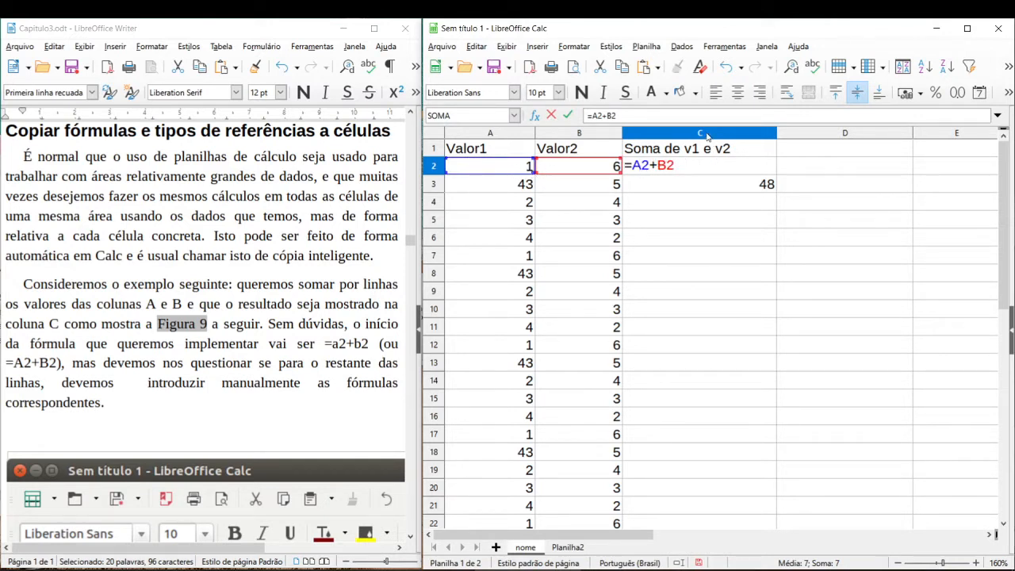
left_click(654, 184)
key("Escape")
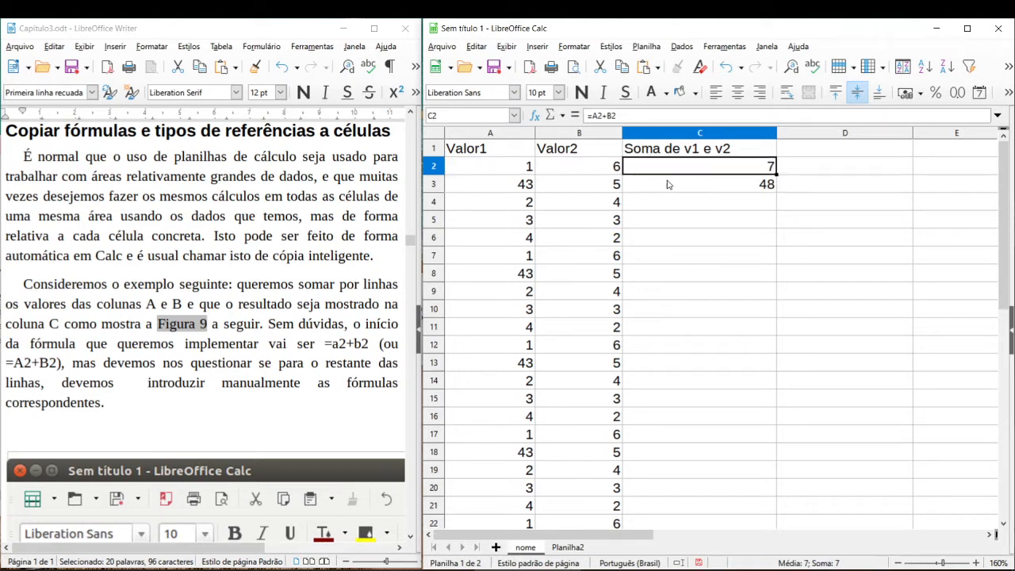
left_click(738, 189)
double_click(734, 191)
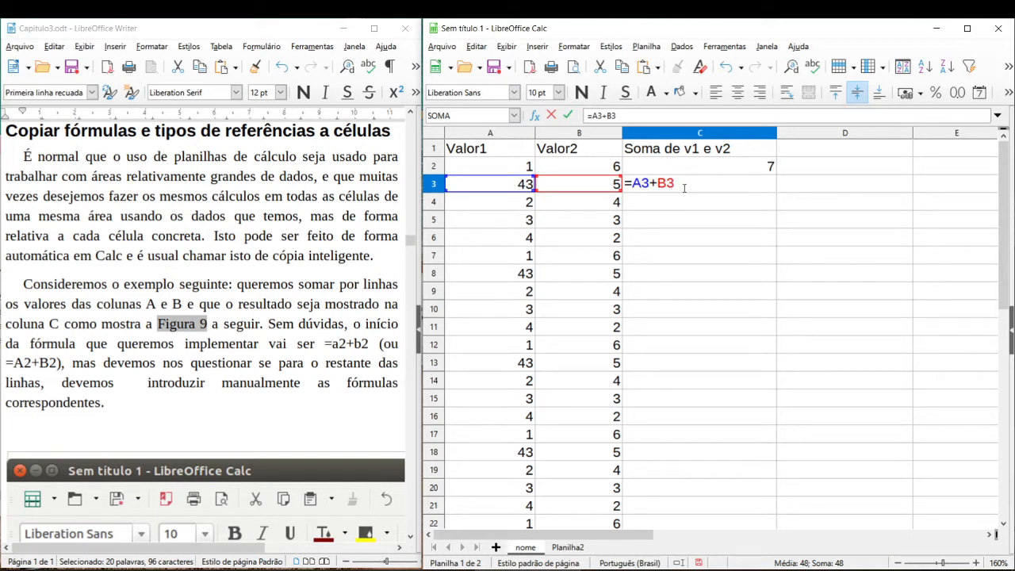
key("Return")
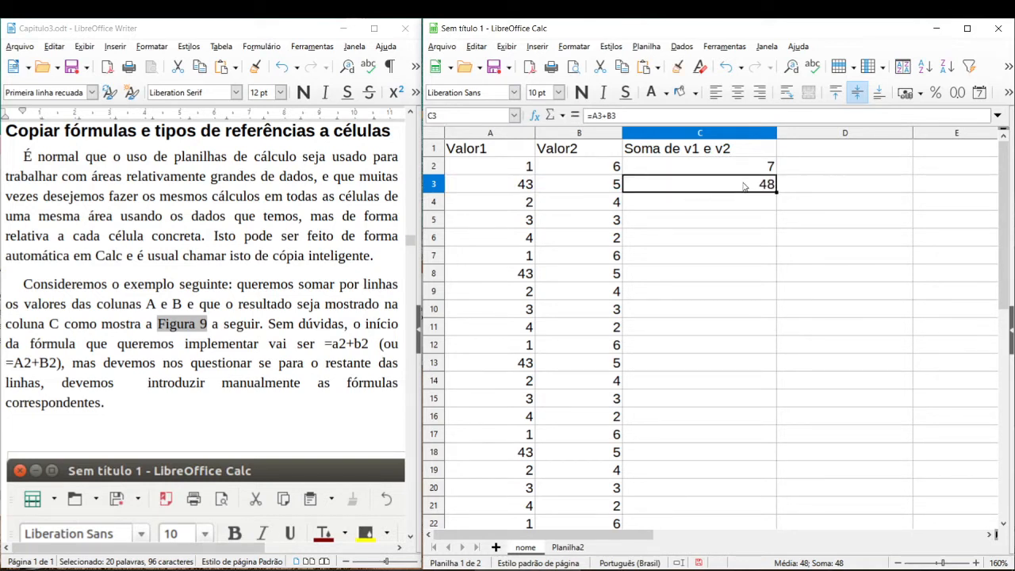
Copy the sum formula from C3 and paste it one cell at a time into C4 through C10.
left_click(733, 204)
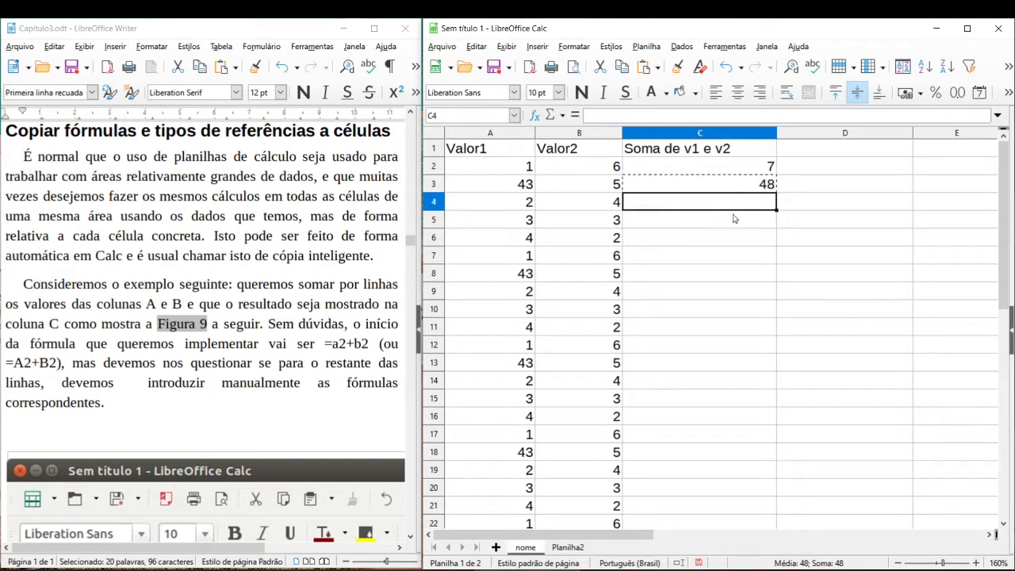
key("ctrl+v")
left_click(733, 223)
key("ctrl+v")
left_click(730, 237)
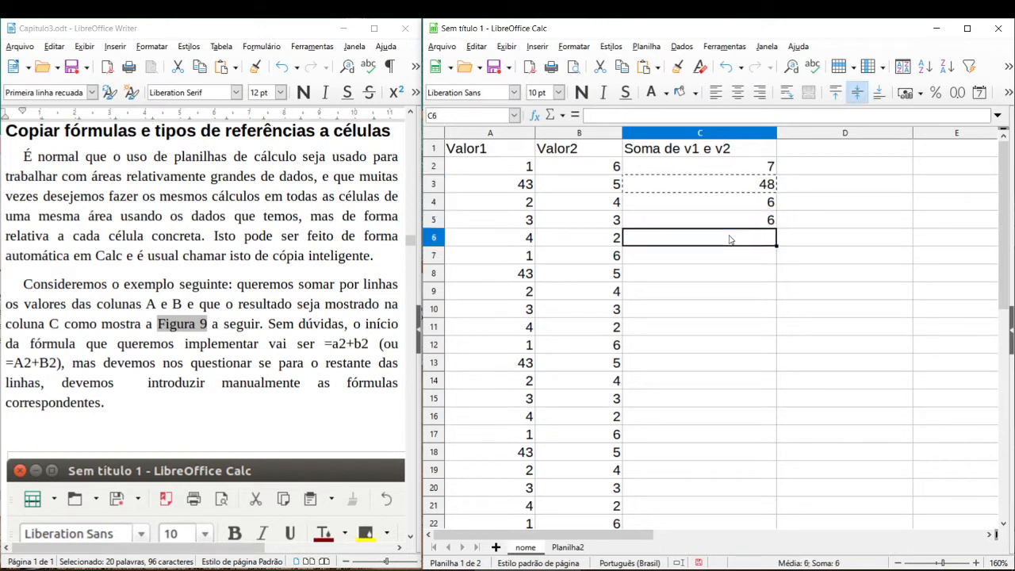
key("ctrl+v")
left_click(727, 254)
key("ctrl+v")
left_click(725, 272)
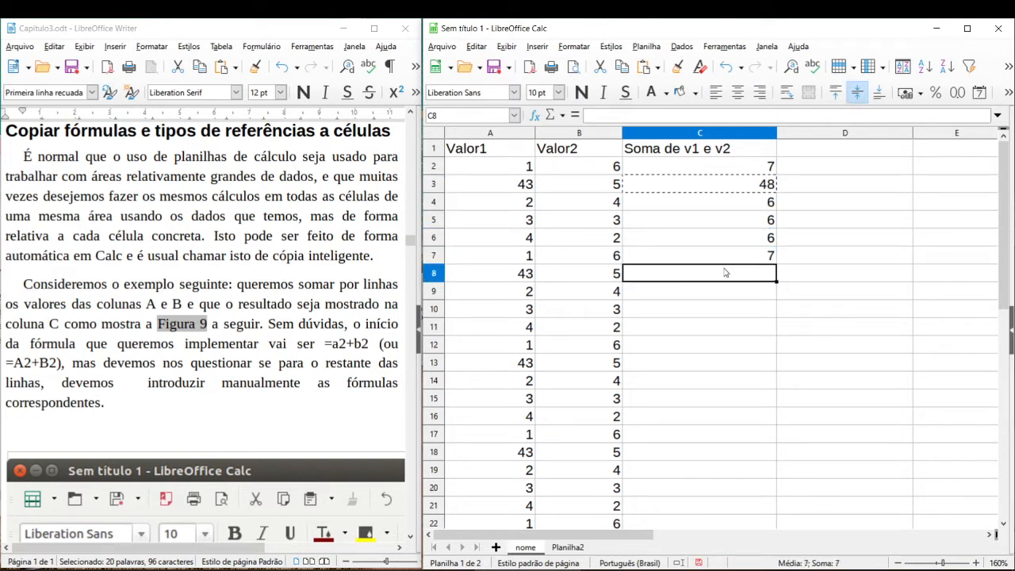
key("ctrl+v")
left_click(721, 292)
key("ctrl+v")
left_click(724, 310)
key("ctrl+v")
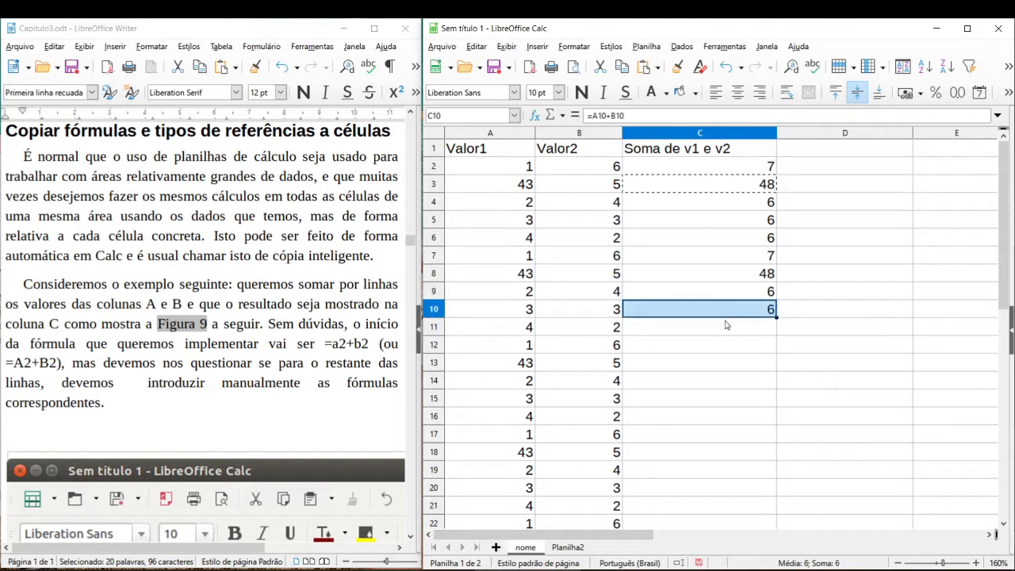
Inspect the formula in C7, and clear the copied sum formulas from C3 to C10.
left_click(734, 260)
double_click(733, 259)
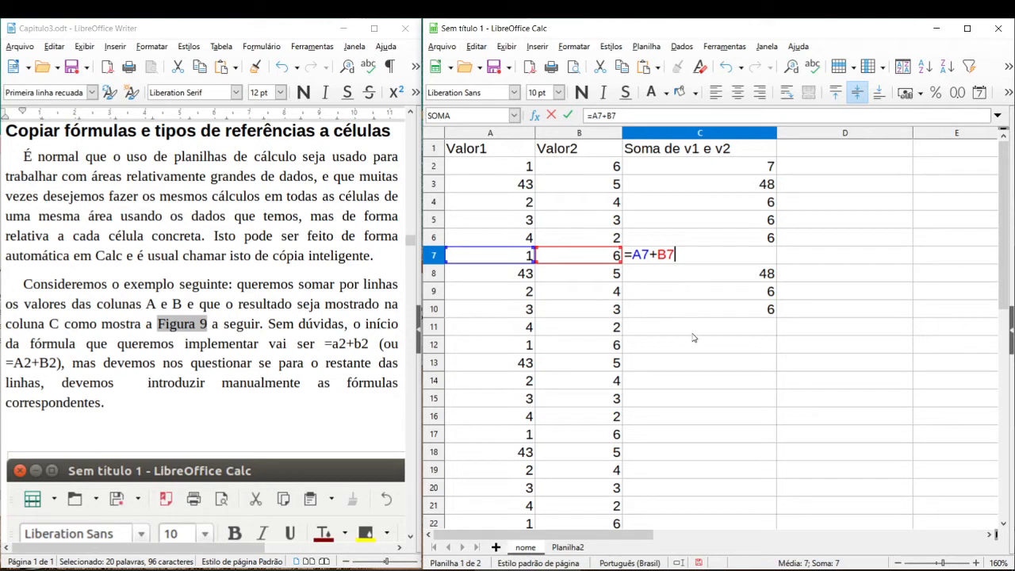
key("Return")
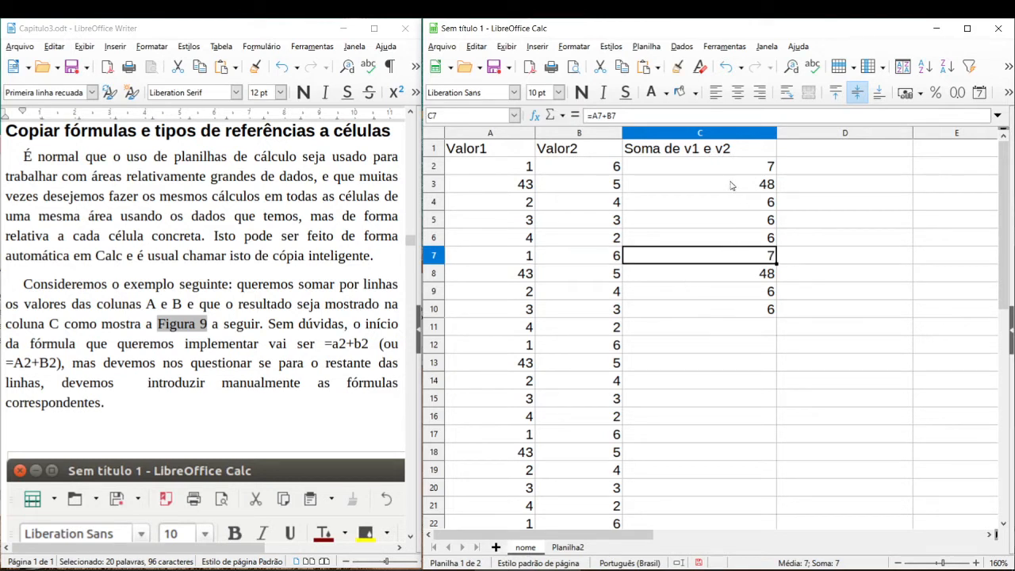
left_click_drag(731, 184, 727, 305)
key("Delete")
Copy the formula in C2 and paste it over the whole range C2:C26, agreeing to overwrite existing data.
left_click(767, 165)
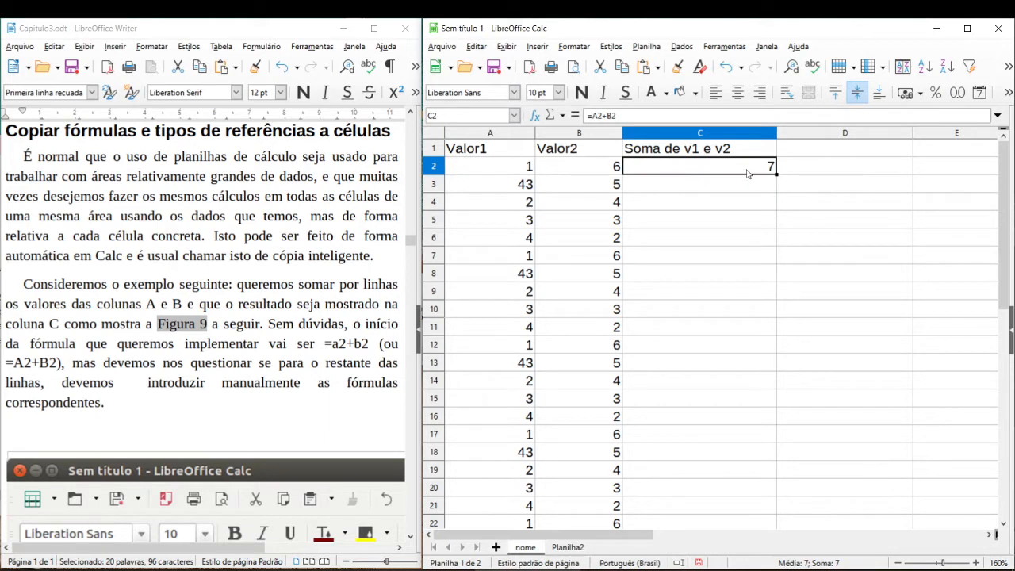
scroll(713, 400, "down", 3)
left_click(700, 272, "shift")
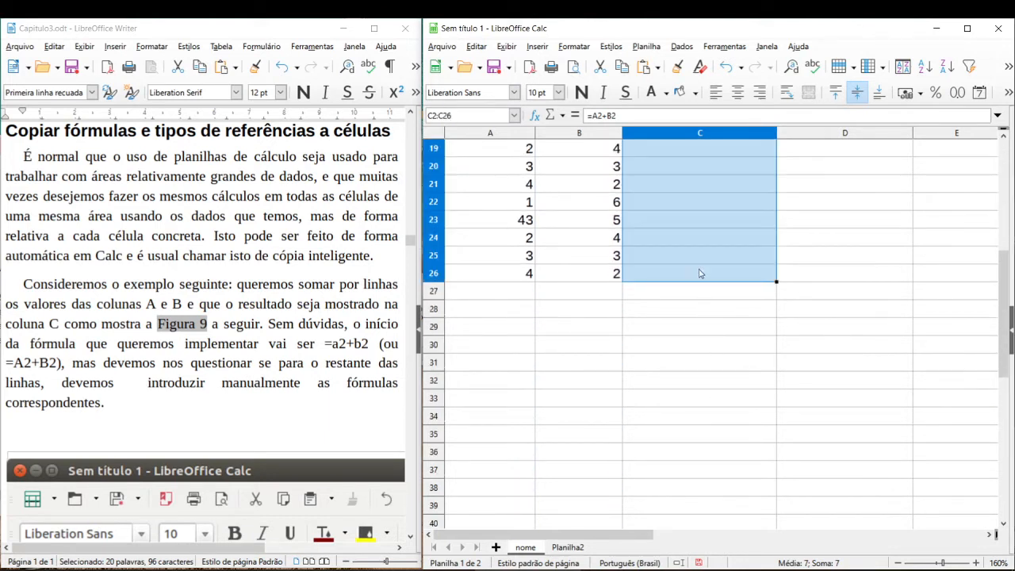
key("ctrl+v")
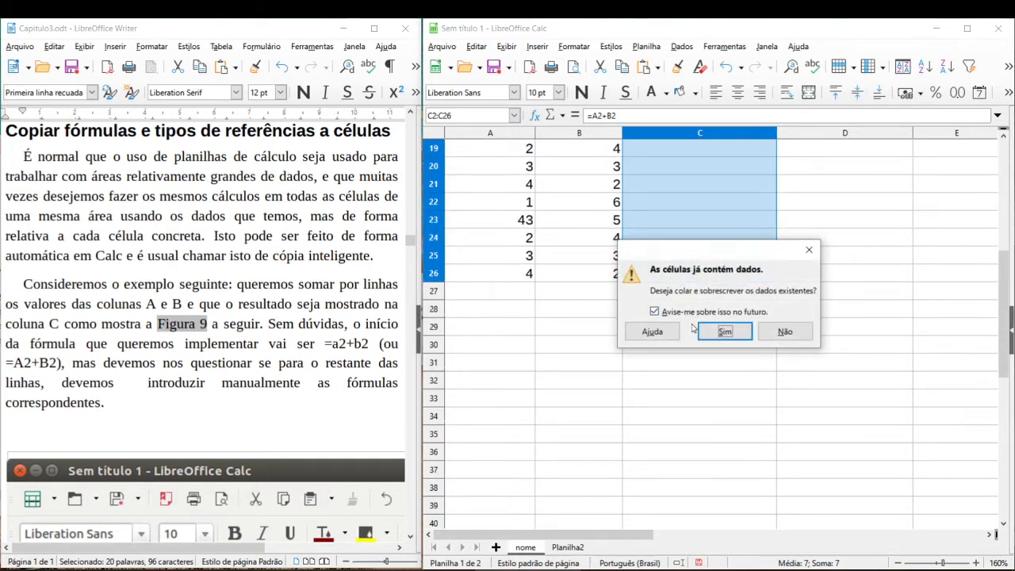
left_click(722, 332)
Examine the pasted sum formulas down column C, including C5, C8 and the last one in C26.
scroll(722, 334, "up", 6)
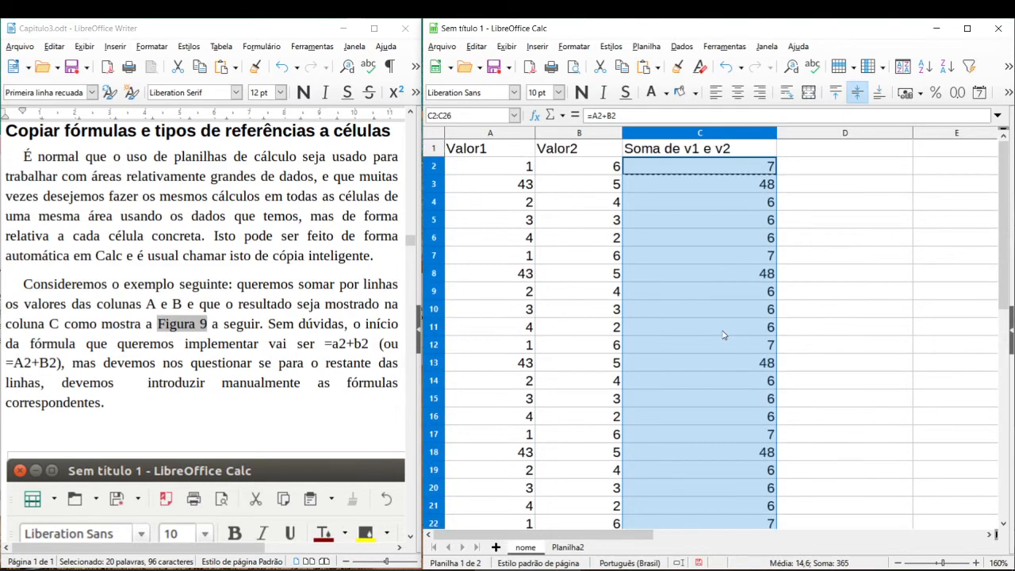
left_click(709, 222)
left_click(724, 274)
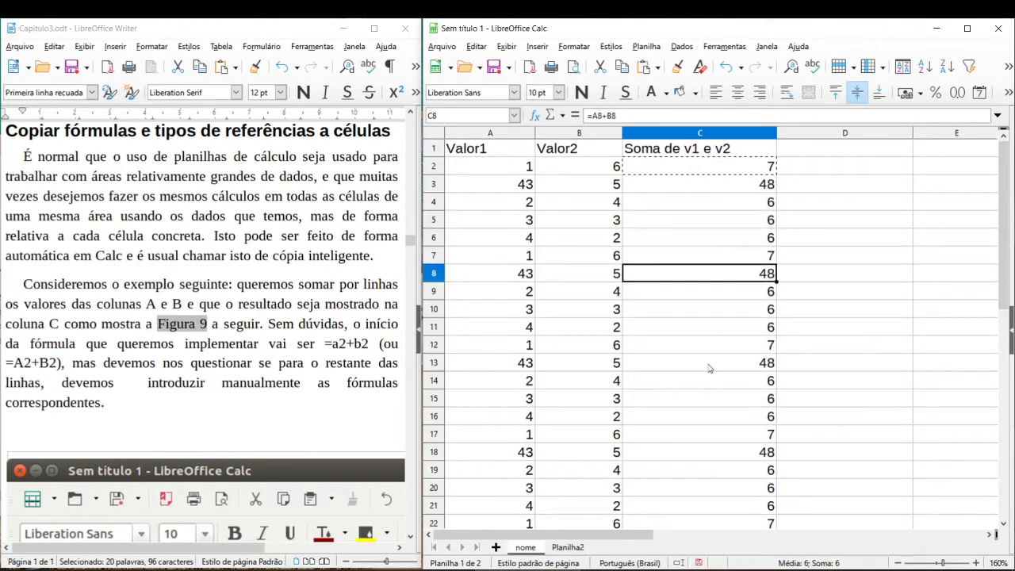
scroll(709, 381, "down", 4)
left_click(696, 388)
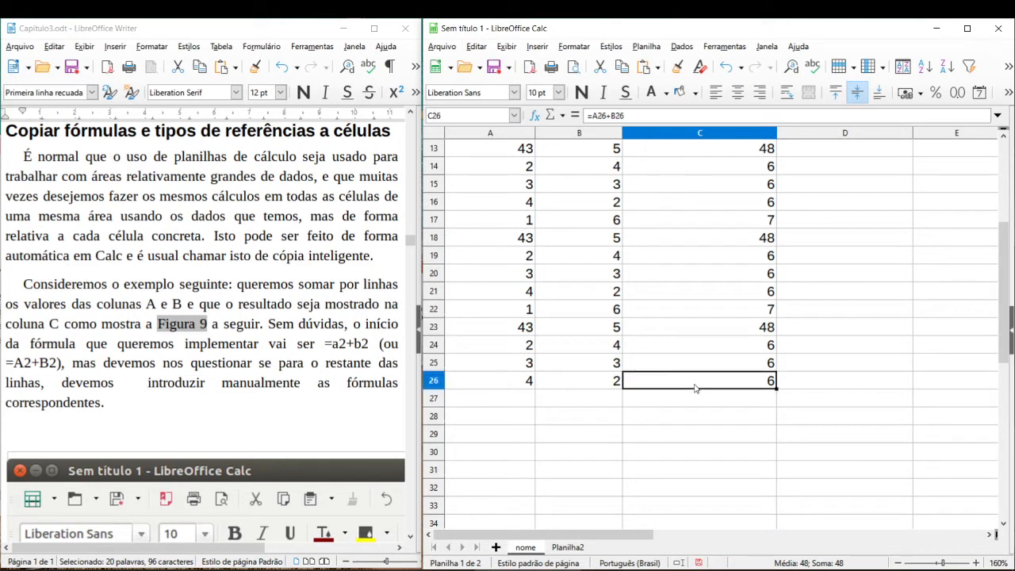
double_click(680, 385)
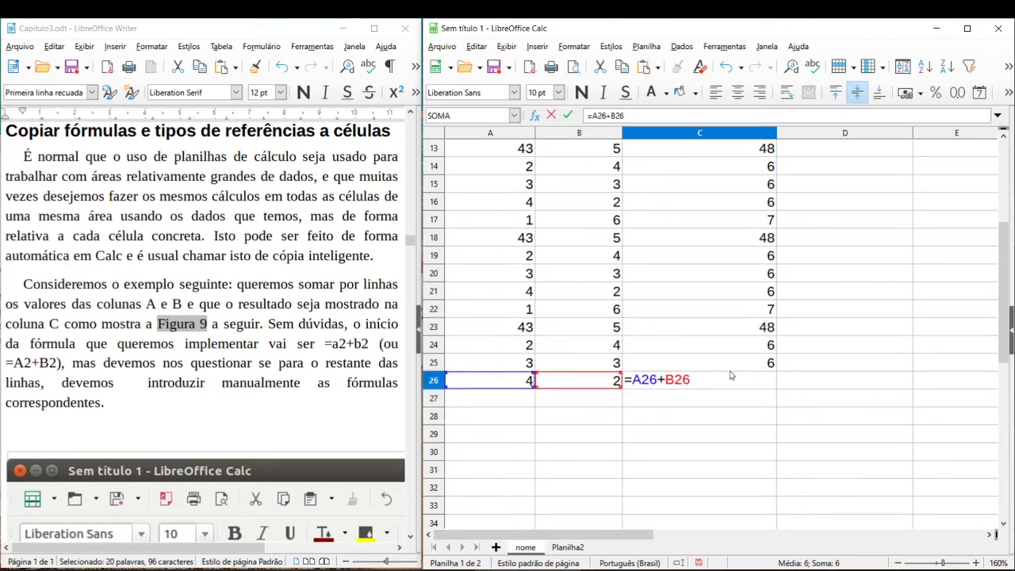
key("Escape")
scroll(720, 351, "up", 4)
left_click(710, 184)
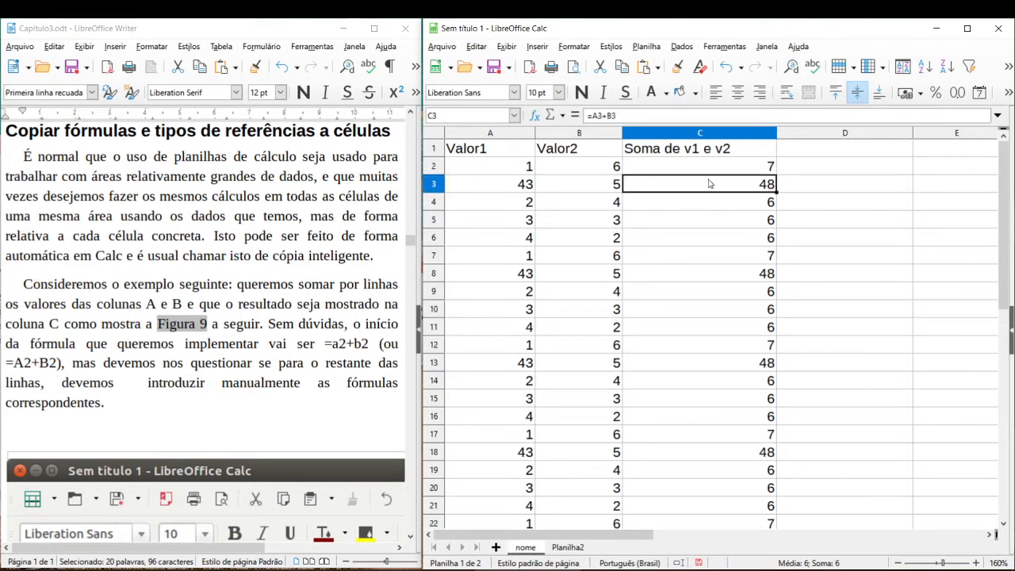
left_click(700, 216)
Inspect the formula in C2 and its referenced cells against the empty neighbouring cell D2.
left_click(701, 171)
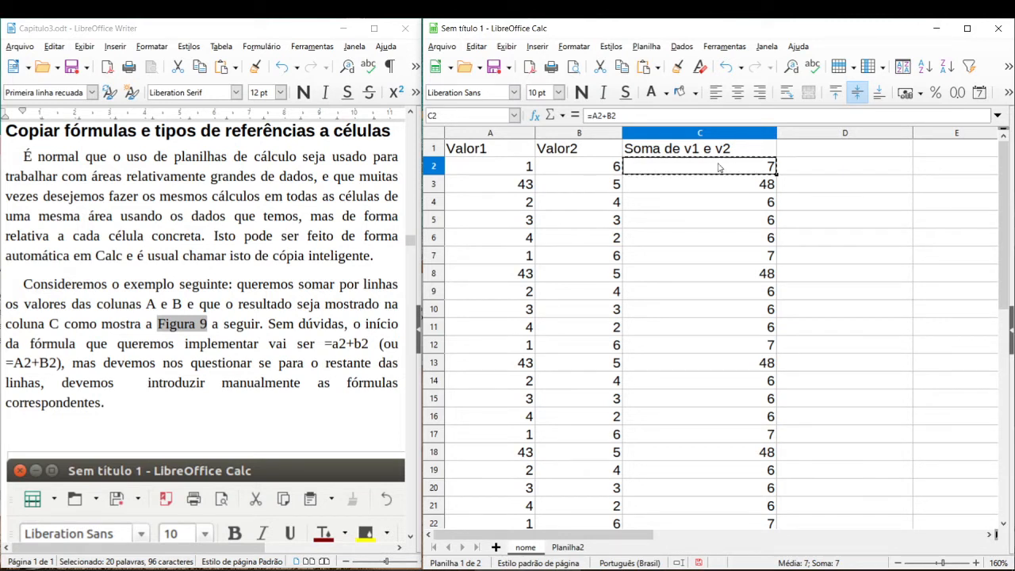
left_click(809, 167)
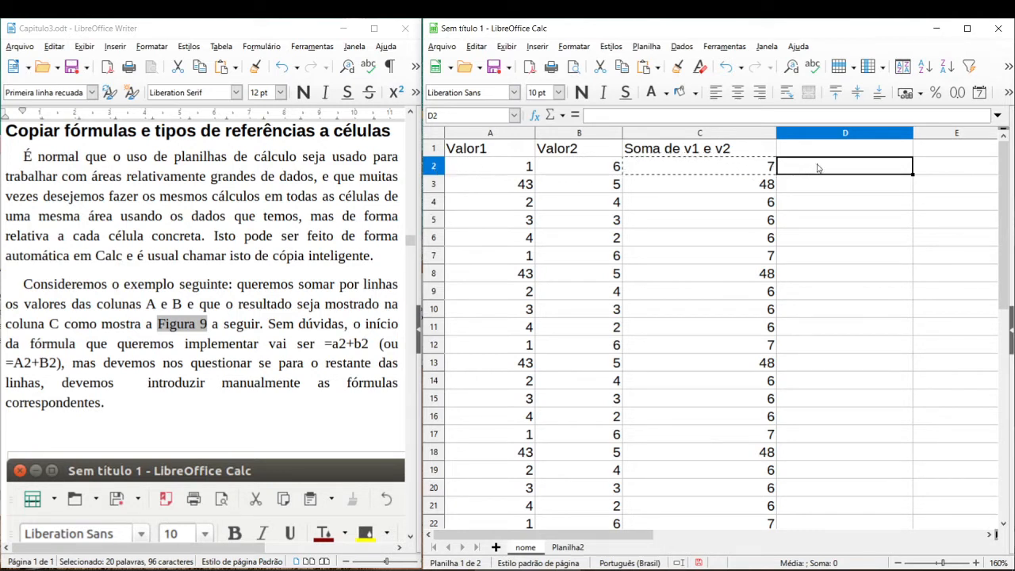
double_click(759, 168)
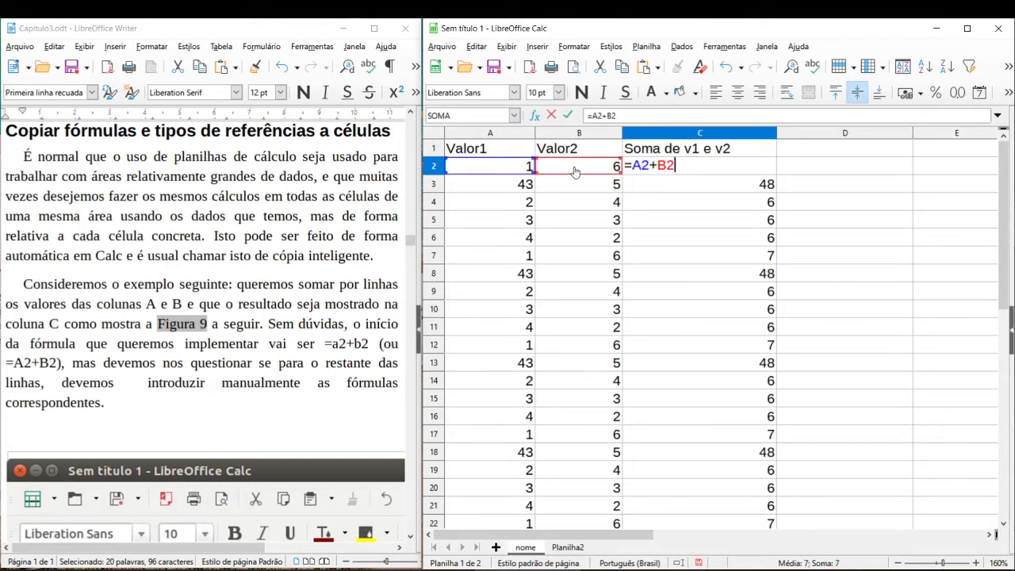
key("Escape")
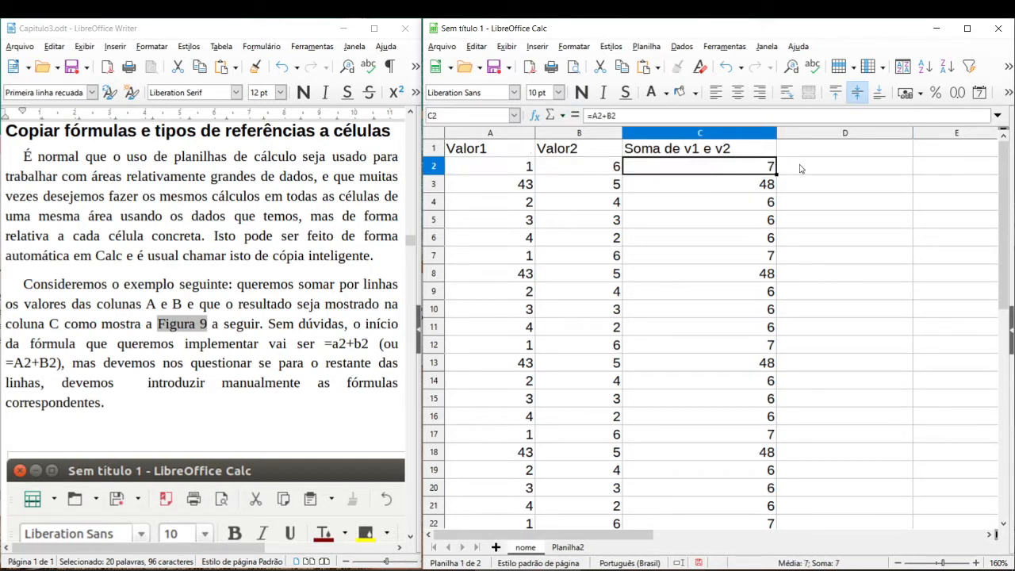
Copy the sum formula from C2 and paste it one column over into D2.
left_click(816, 169)
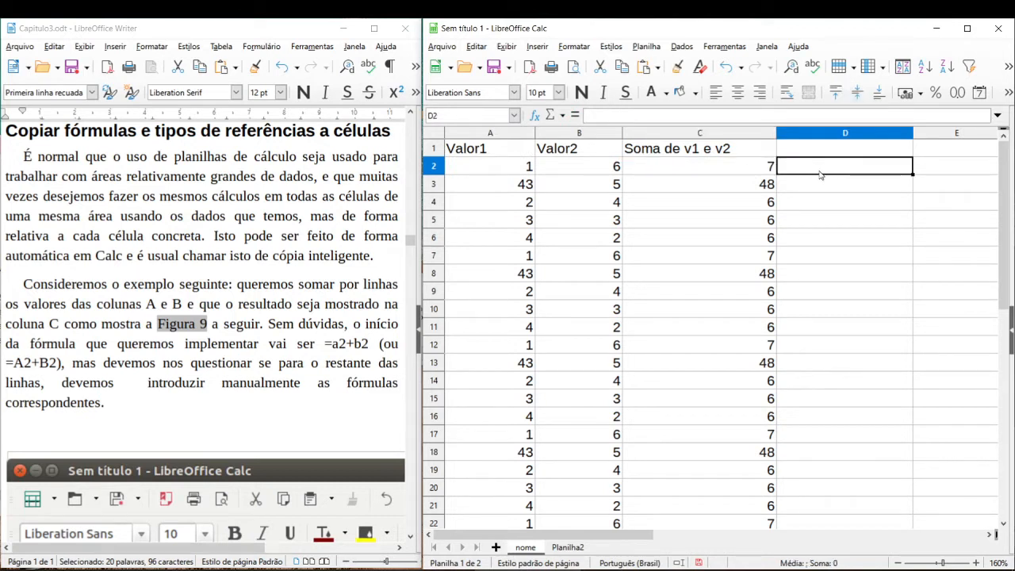
key("Left")
key("ctrl+c")
key("Right")
key("ctrl+v")
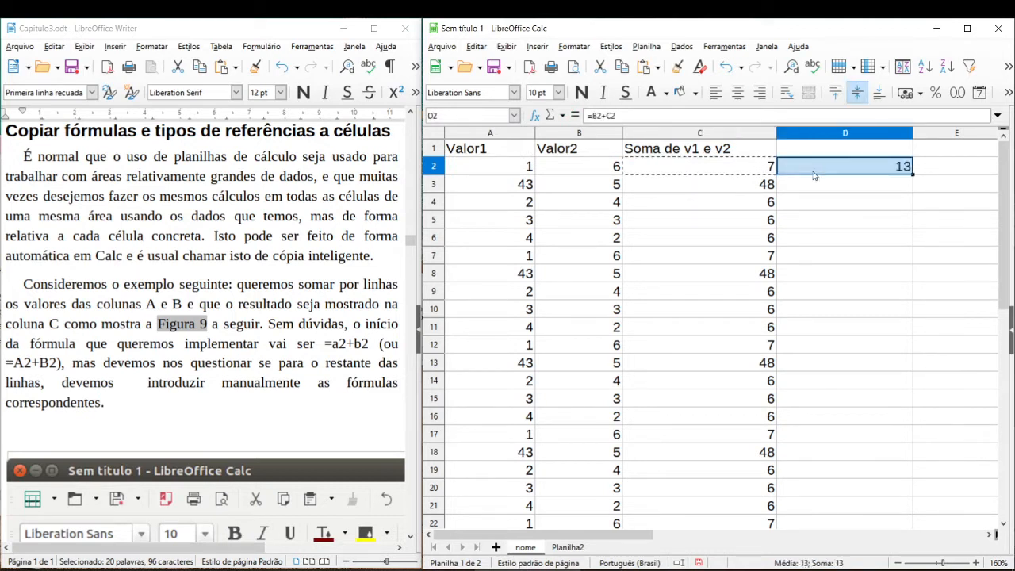
Inspect the formula in D2 together with its referenced cells B2 and C2, and clear D2.
left_click(686, 171)
key("shift+Left")
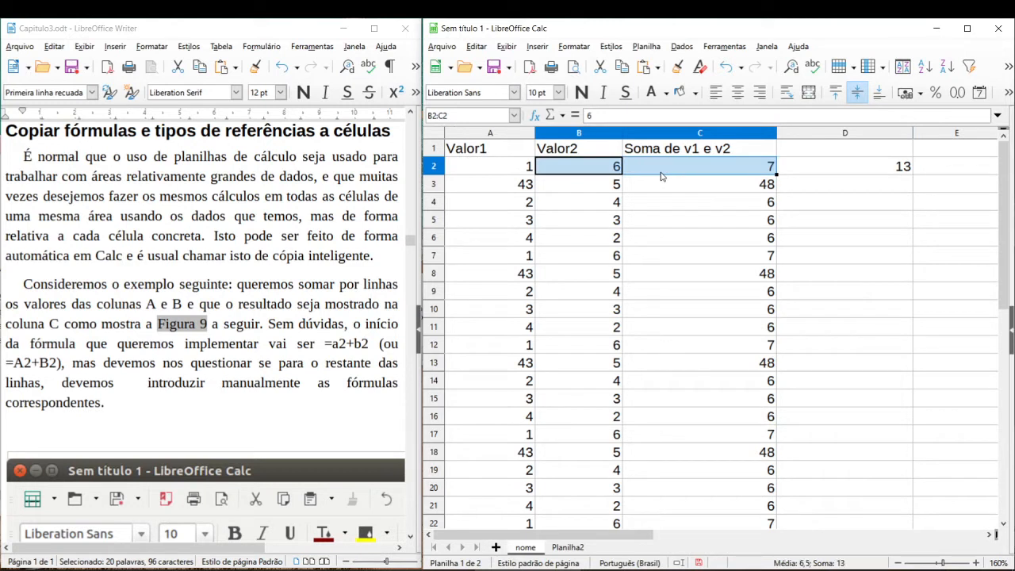
left_click(832, 169)
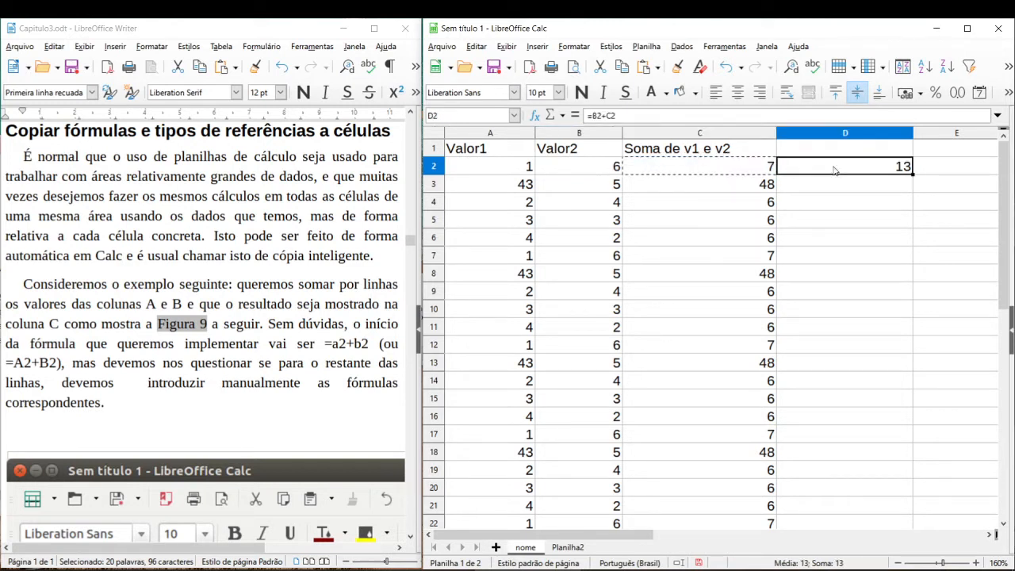
double_click(833, 167)
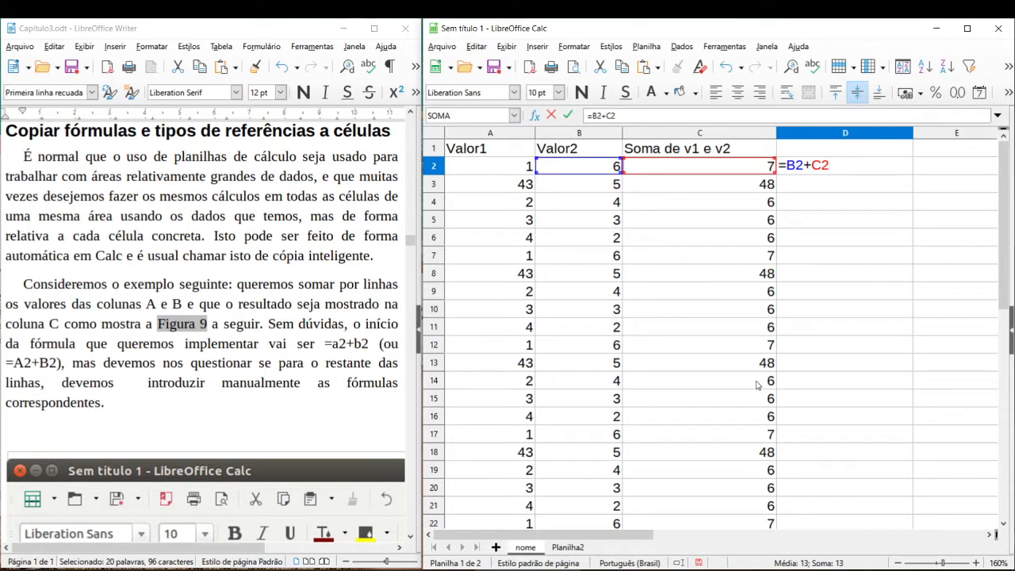
key("Return")
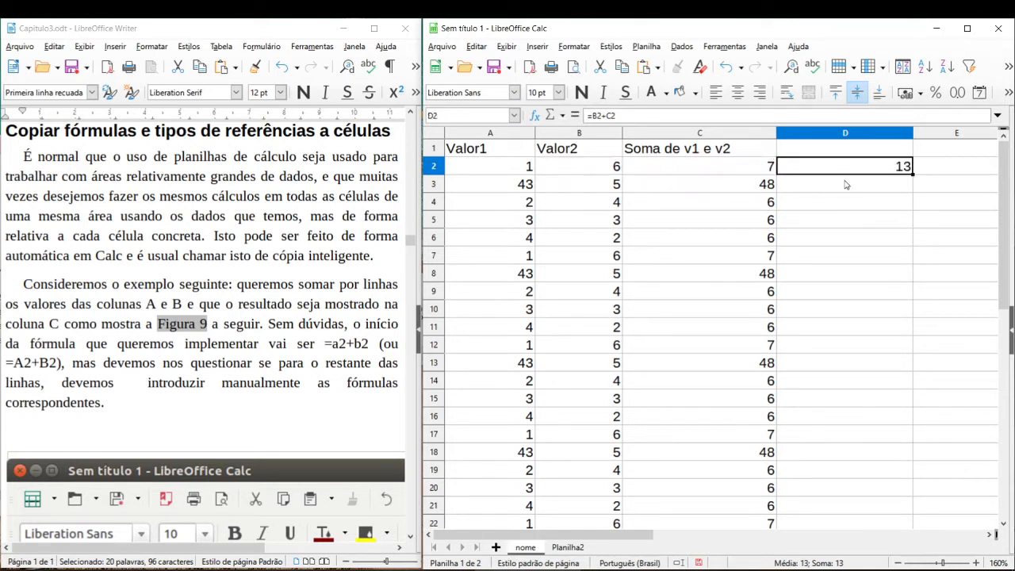
key("Delete")
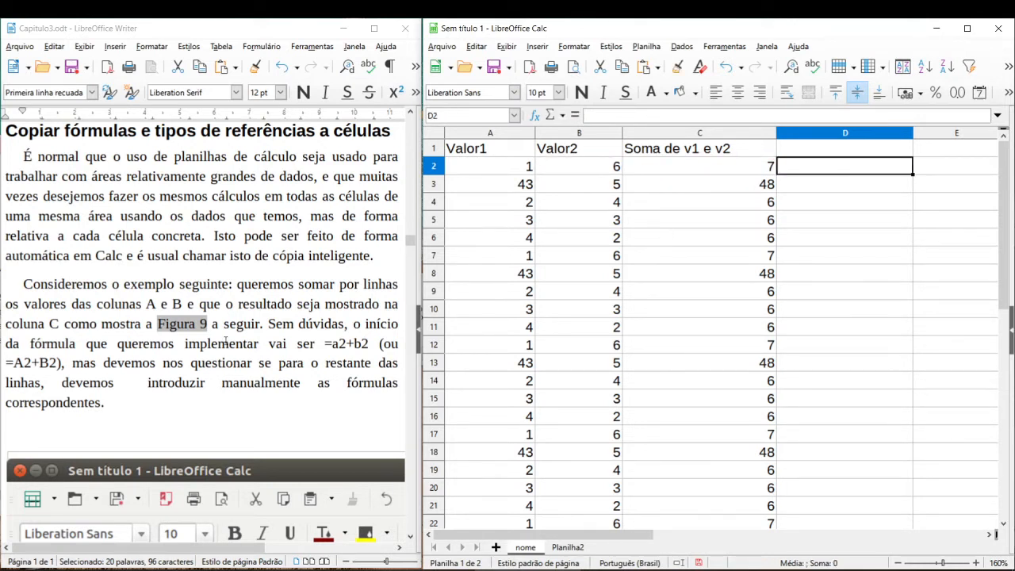
Read on in the Writer document Capitulo3.odt from Figura 9 through the smart-copy explanation to Figura 10.
scroll(231, 354, "down", 8)
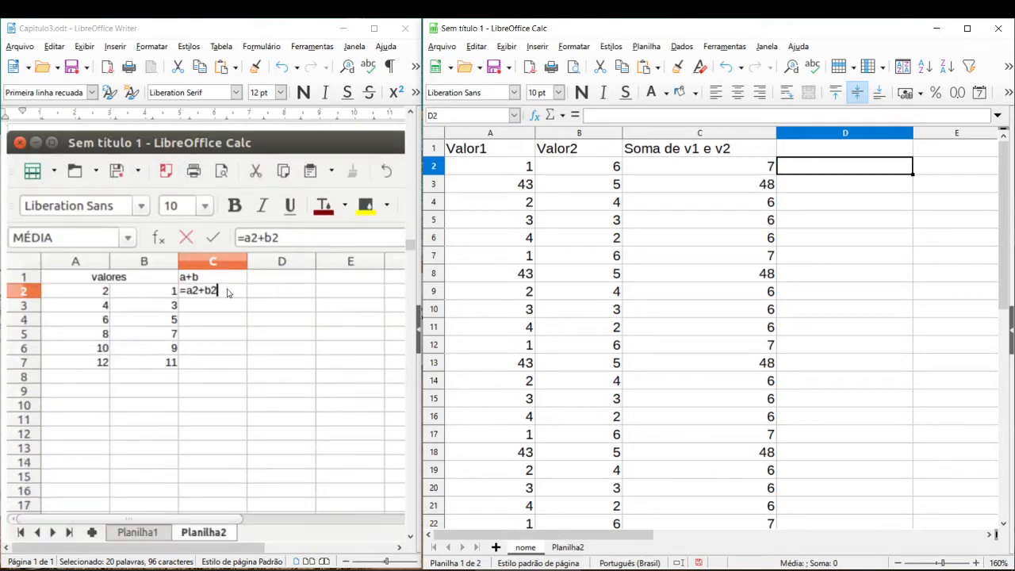
scroll(226, 303, "down", 1)
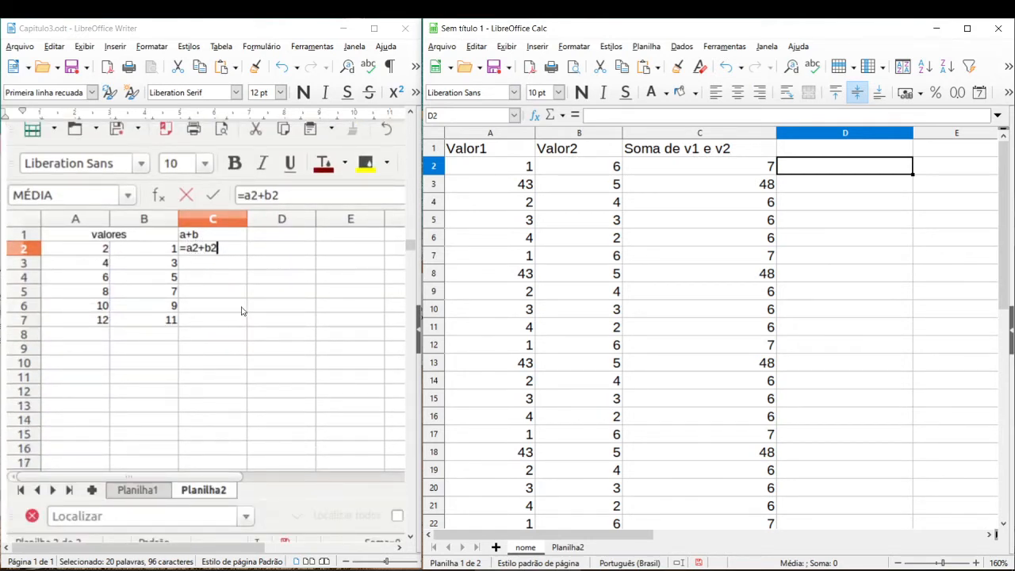
scroll(243, 309, "down", 4)
scroll(293, 296, "down", 3)
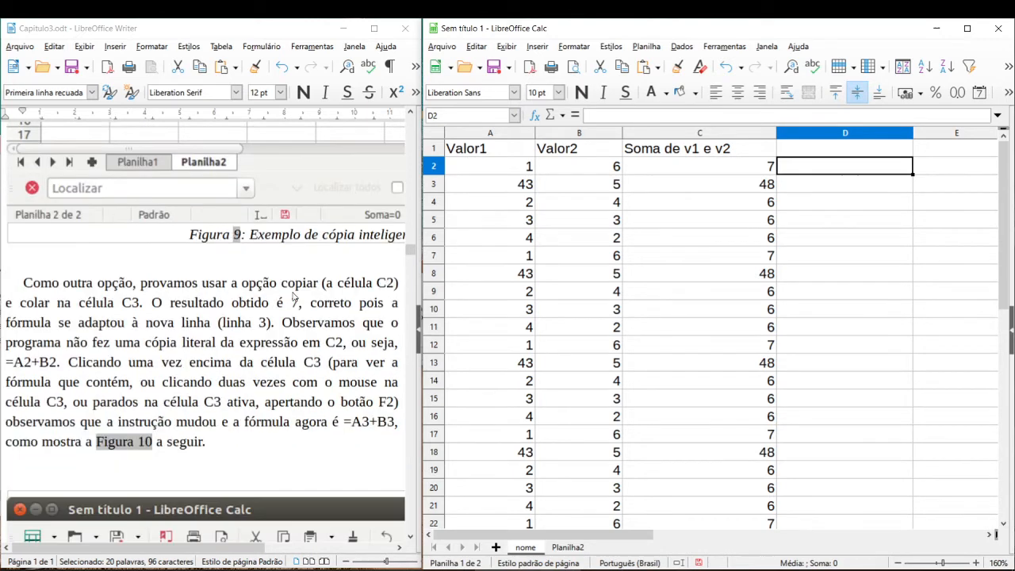
scroll(309, 342, "down", 8)
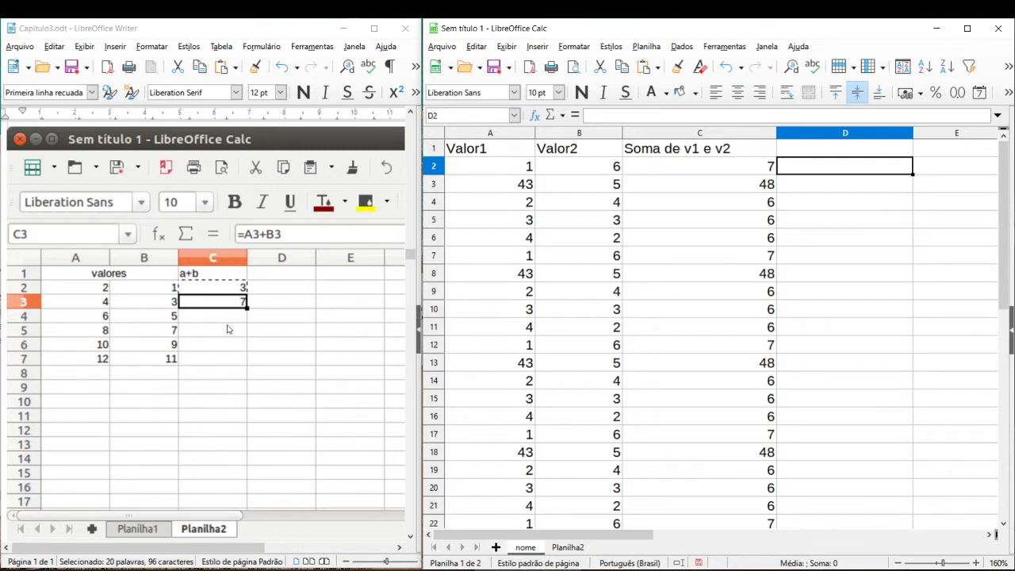
scroll(291, 349, "down", 2)
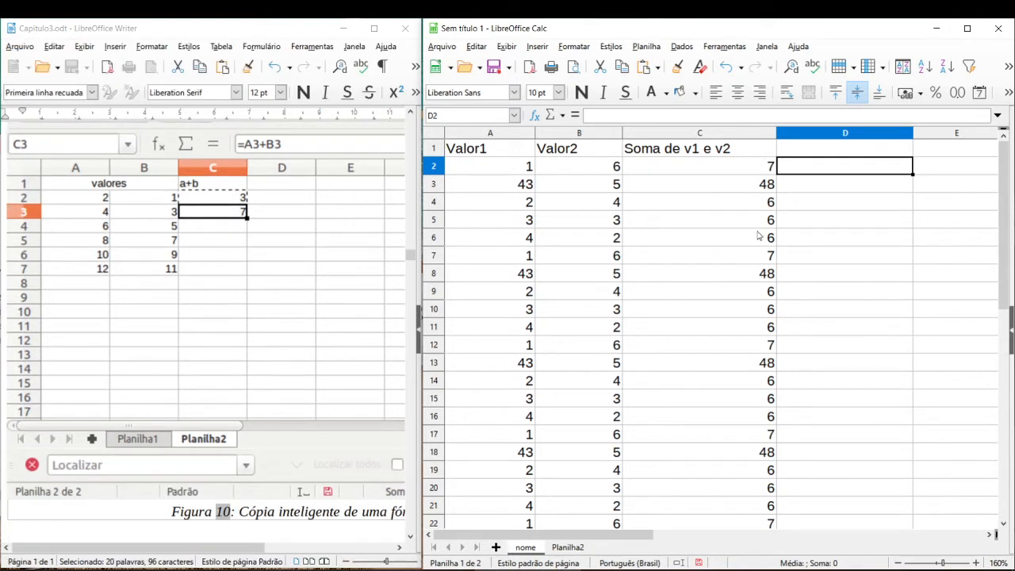
Examine how the row references in the sum formulas change from C2 down to C21.
left_click(760, 235)
left_click(706, 166)
left_click(701, 184)
left_click(696, 199)
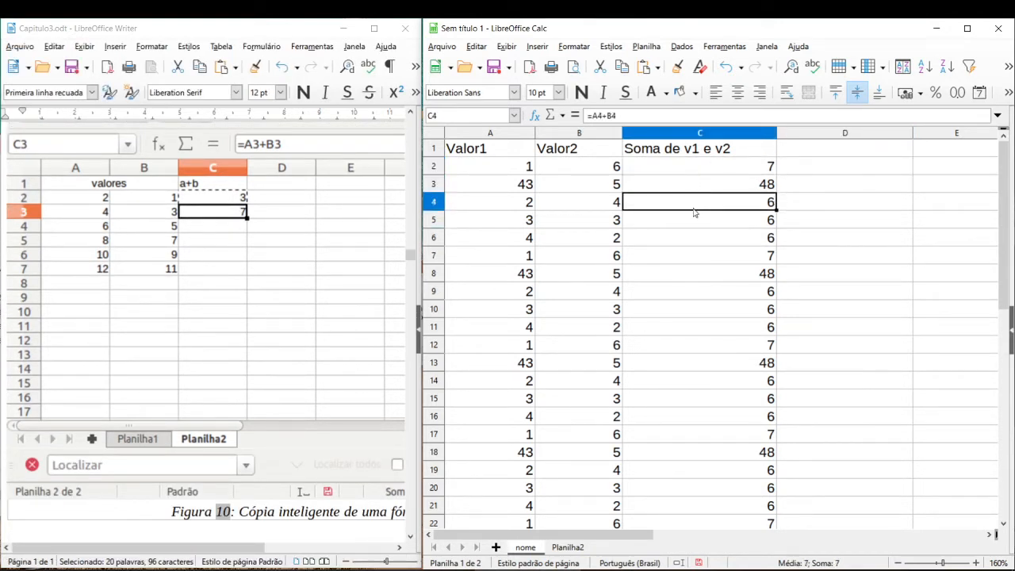
left_click(695, 214)
left_click(695, 252)
left_click(696, 280)
left_click(696, 325)
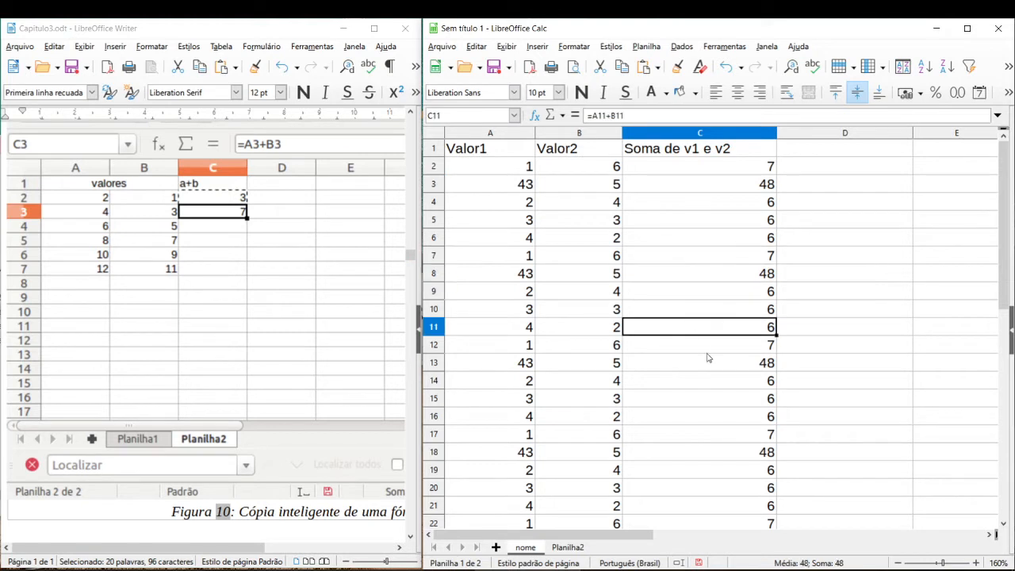
left_click(709, 362)
left_click(708, 400)
left_click(713, 470)
left_click(715, 505)
left_click(714, 523)
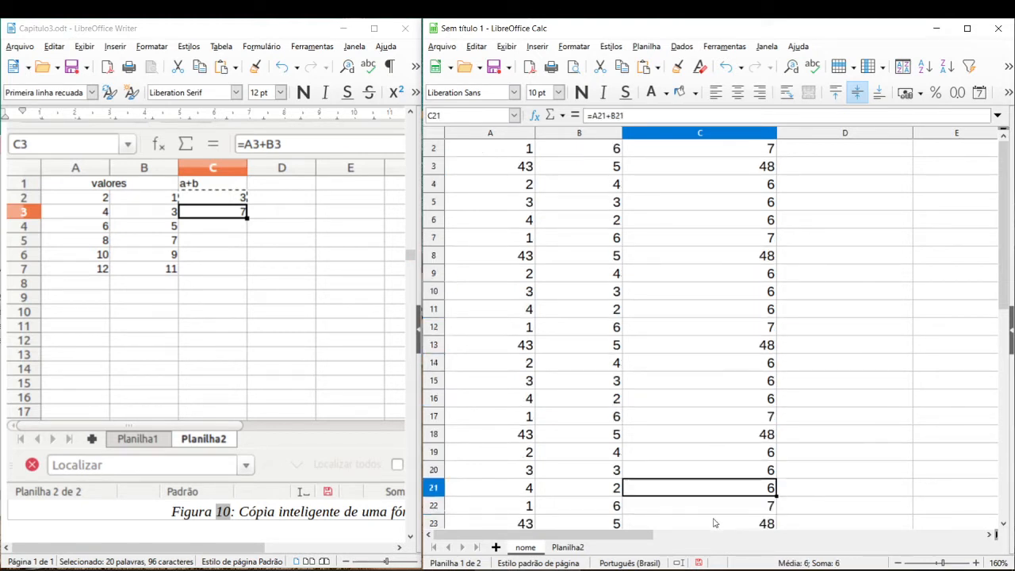
scroll(713, 321, "up", 1)
left_click(686, 174)
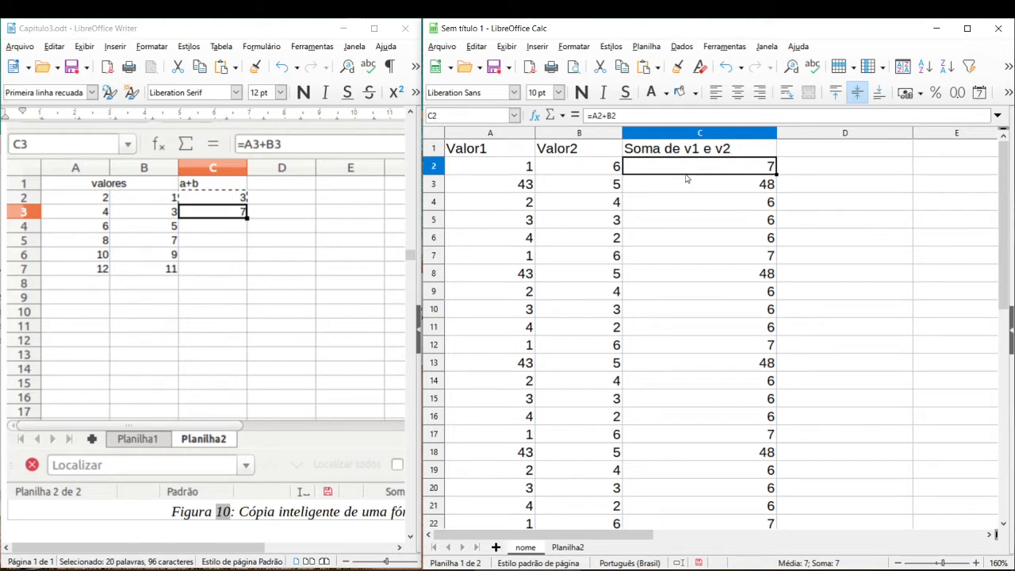
Read the paragraph on relative references below Figura 10 in Capitulo3.odt, comparing it with the formula in C2.
scroll(328, 231, "down", 6)
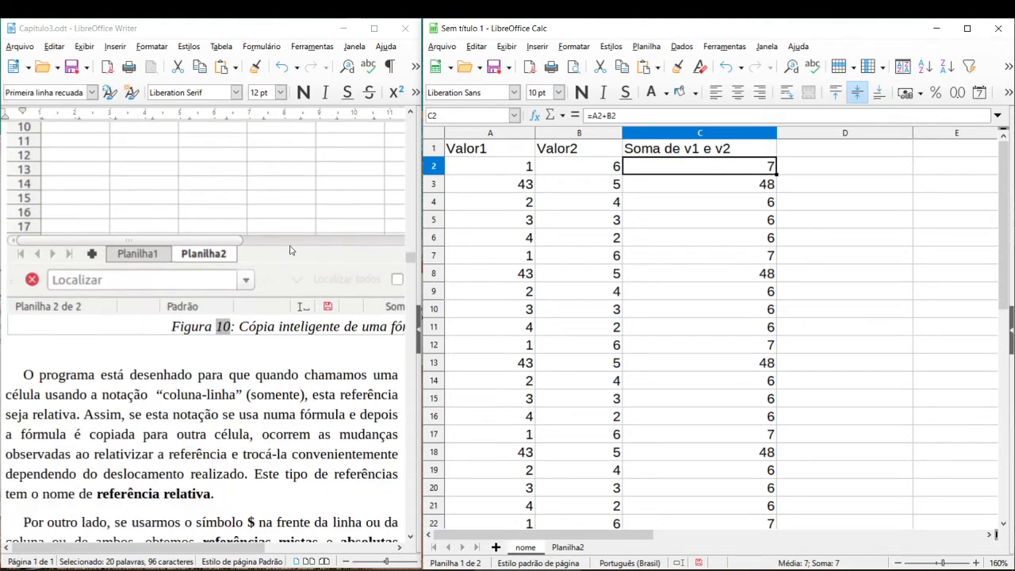
scroll(261, 255, "down", 3)
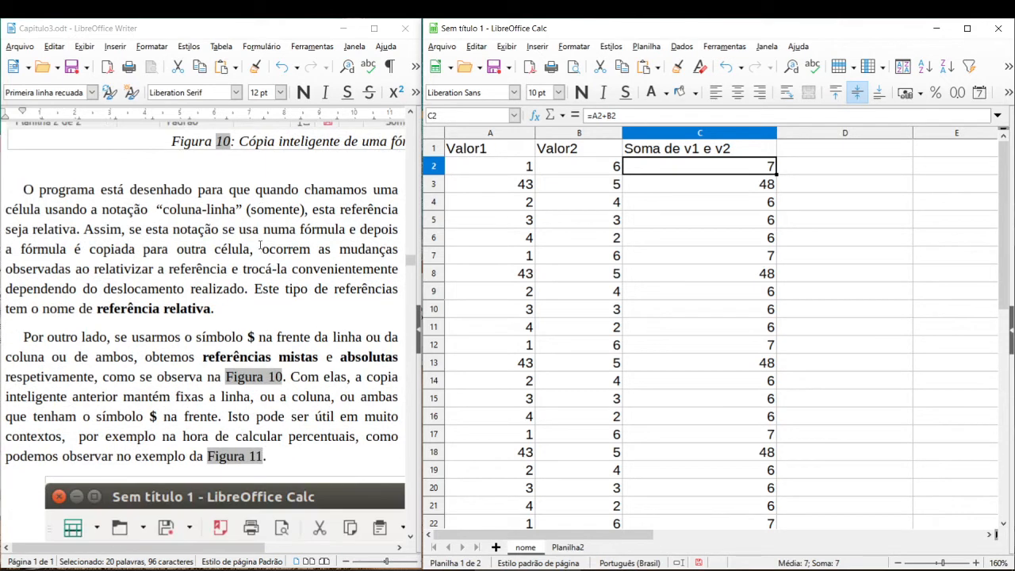
left_click_drag(21, 191, 77, 230)
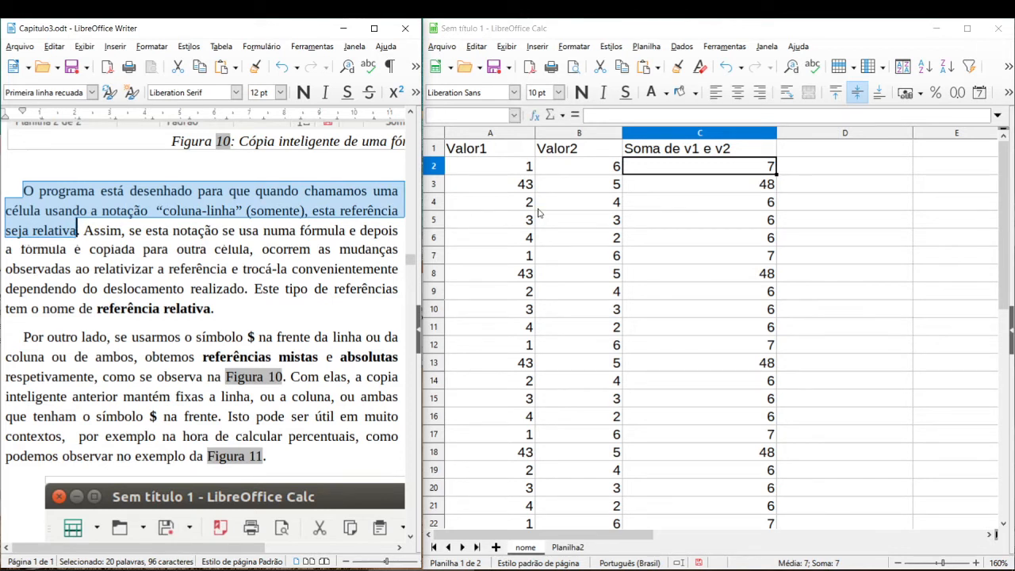
left_click(673, 169)
double_click(672, 168)
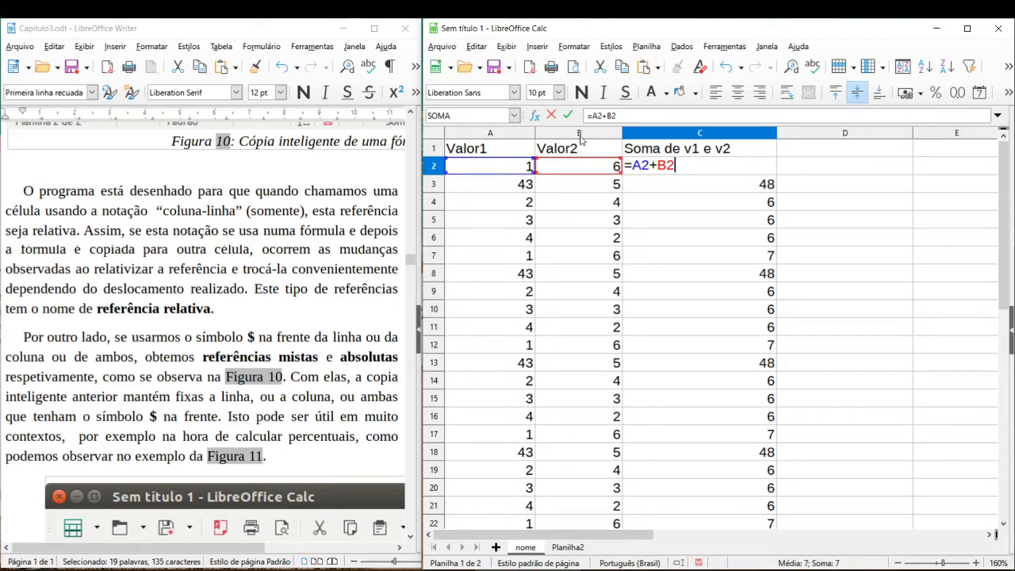
left_click(166, 226)
left_click_drag(82, 229, 224, 312)
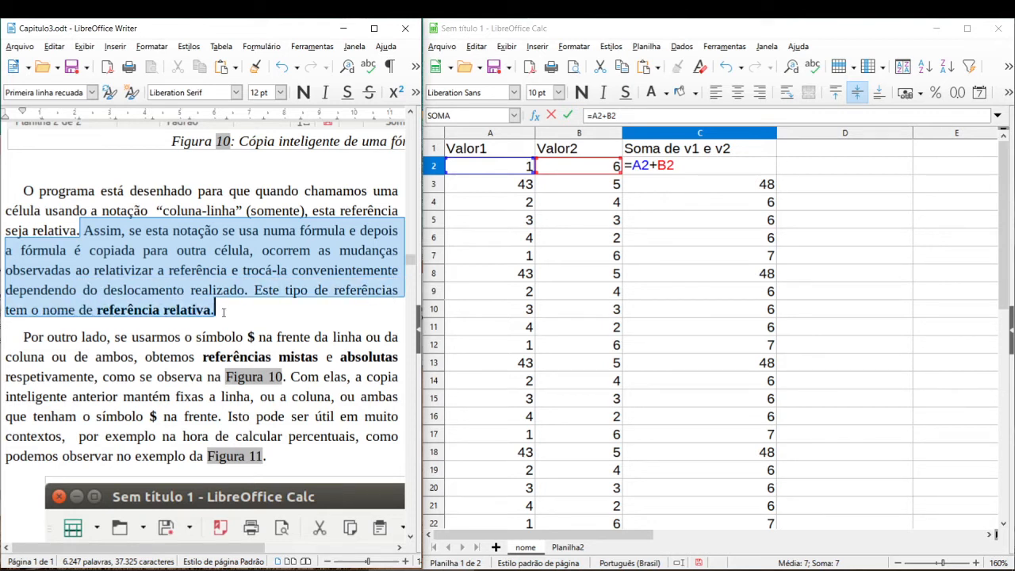
left_click(241, 317)
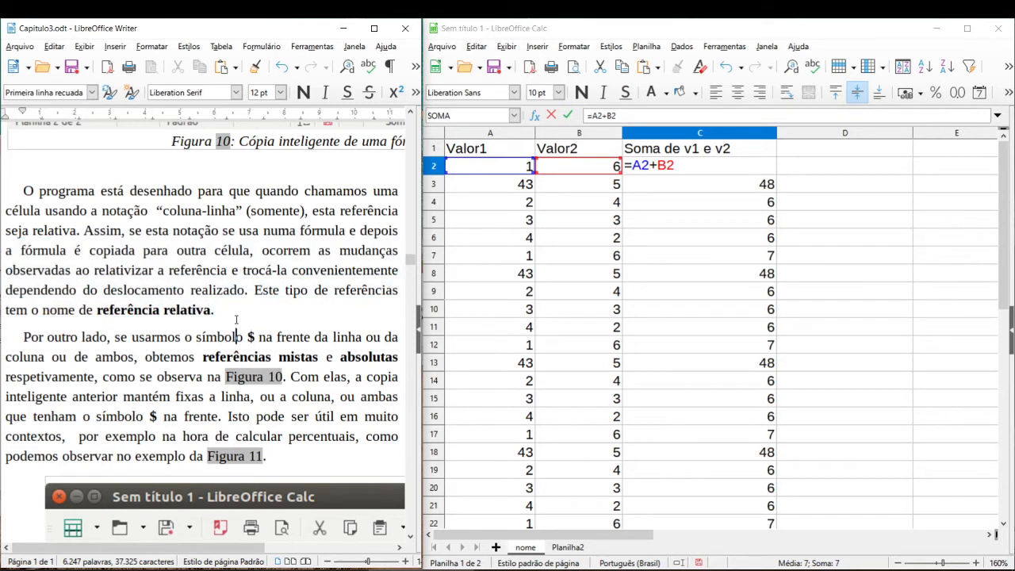
Leave C2's formula without changes and compare the relative references in the sum formulas from C2 to C9.
left_click(714, 187)
key("Escape")
left_click(705, 184)
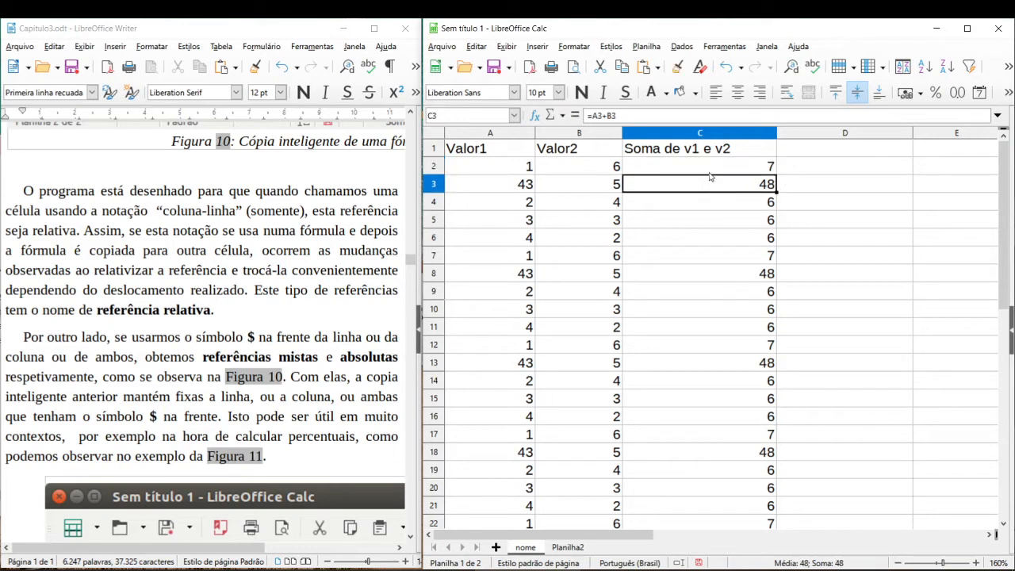
left_click(709, 171)
left_click(699, 200)
left_click(691, 223)
left_click(683, 254)
left_click(679, 291)
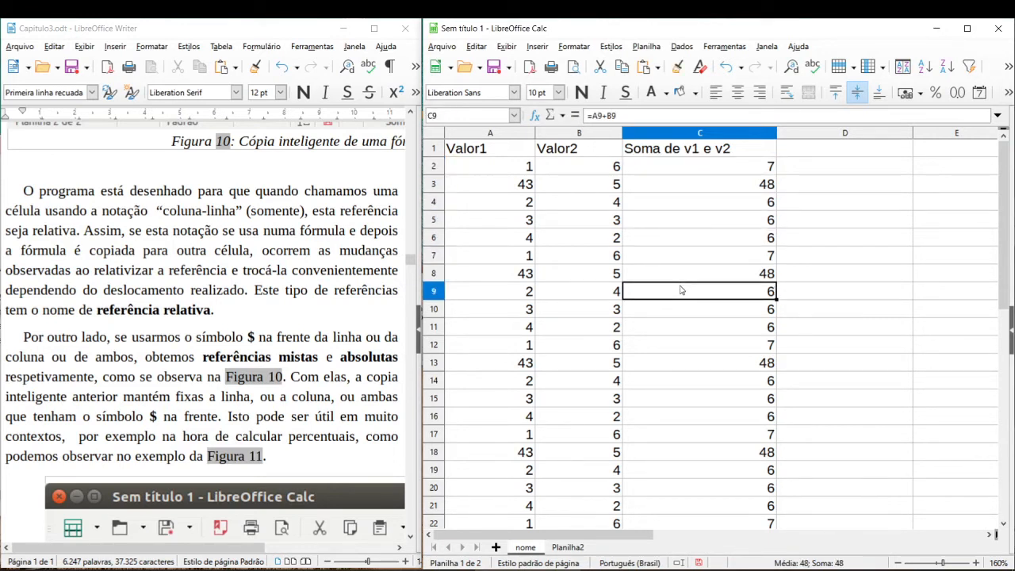
Copy the sum formula from C8 into D8 to inspect its shifted references, and clear D8.
left_click(698, 273)
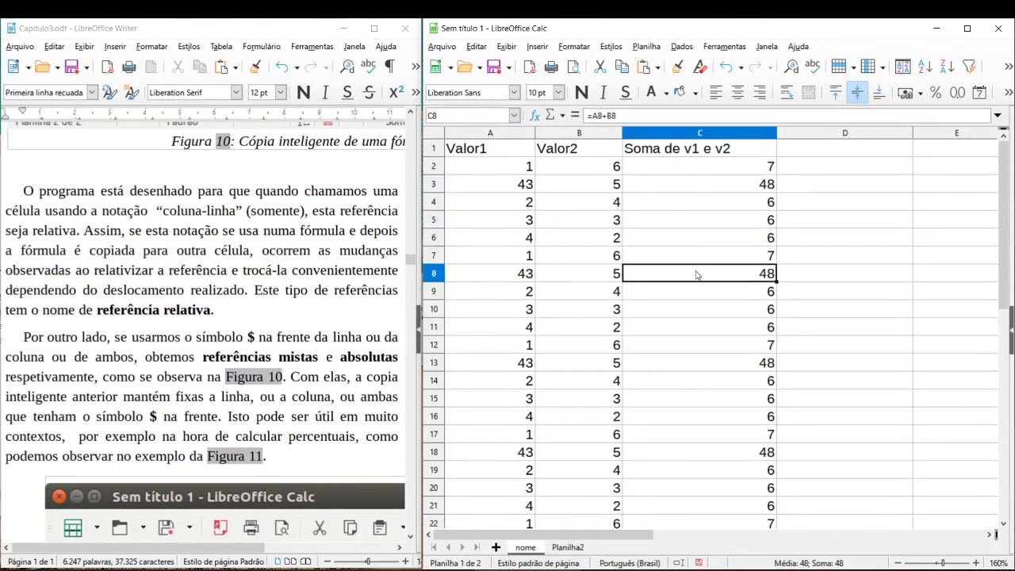
left_click(833, 276)
key("ctrl+v")
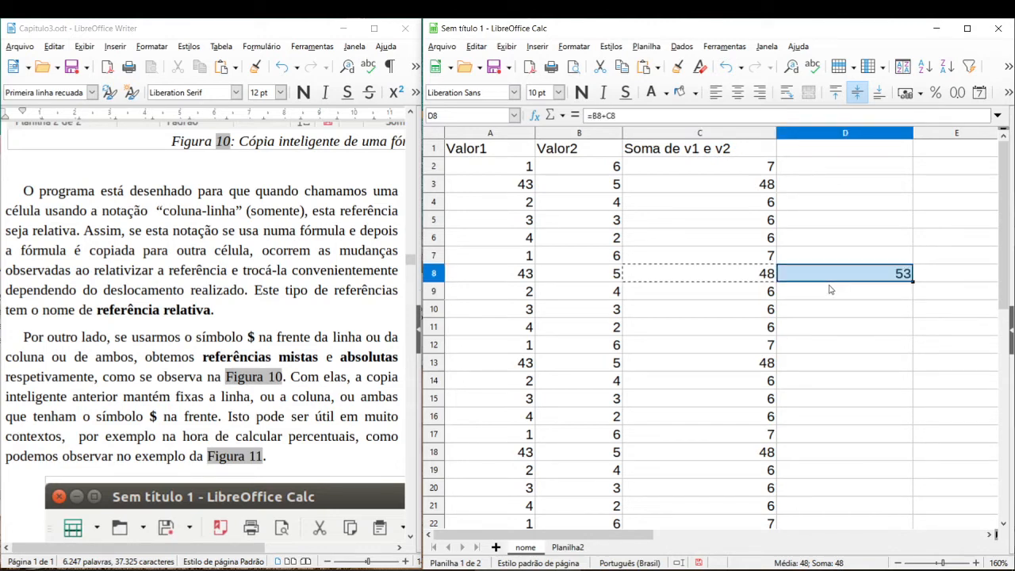
double_click(838, 276)
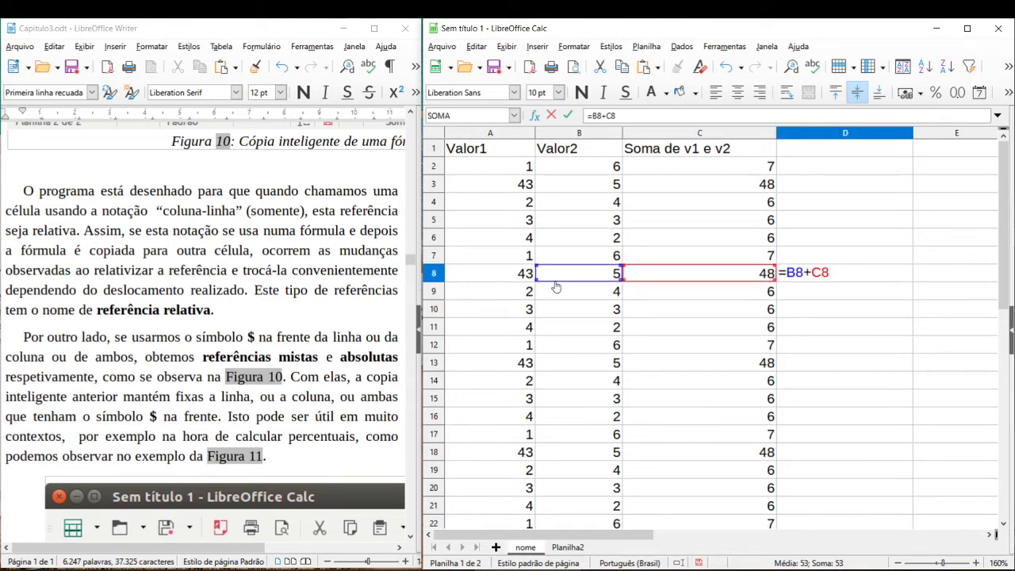
key("Escape")
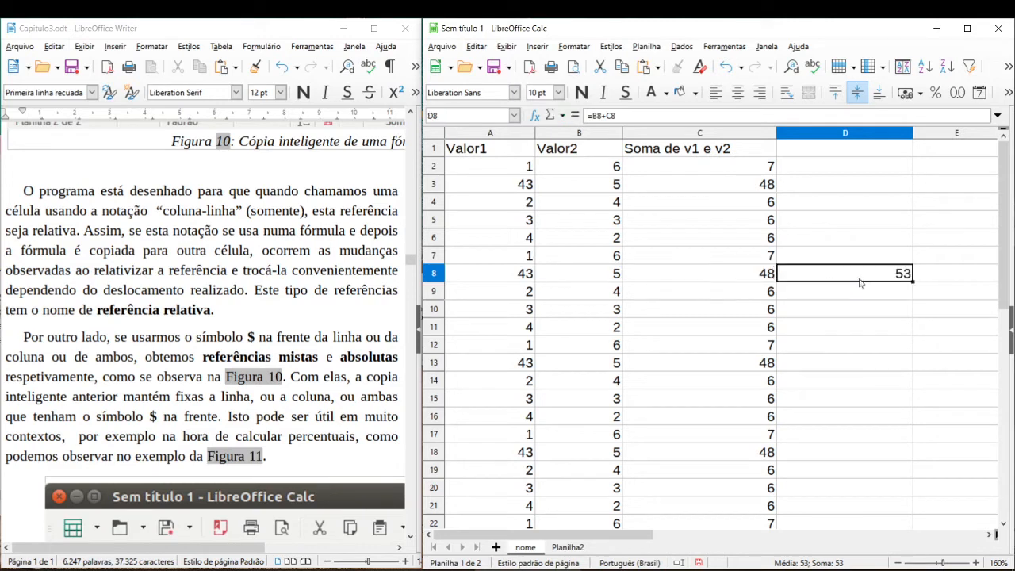
key("Delete")
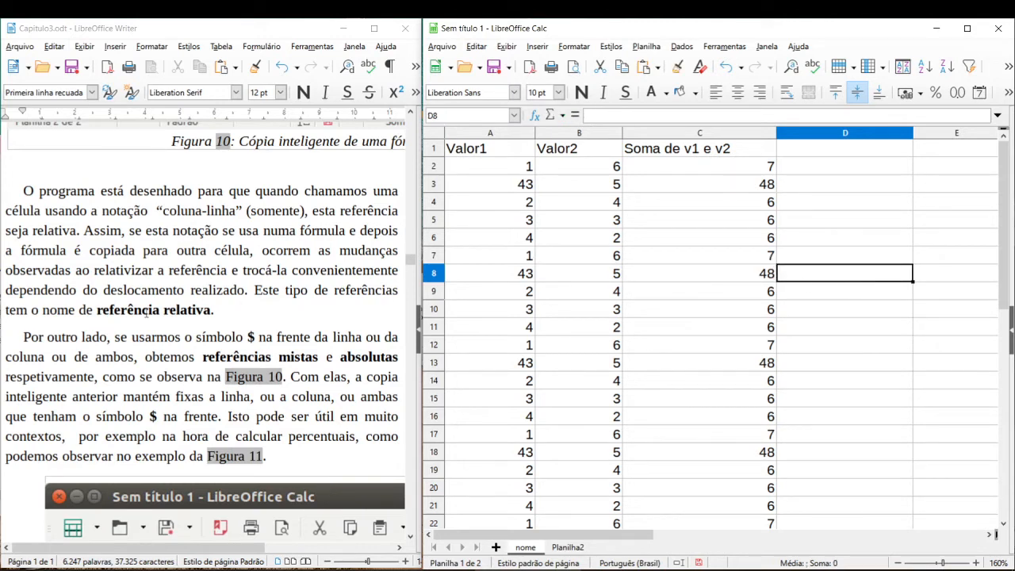
Read the Capitulo3.odt paragraph on using the $ symbol for mixed and absolute references.
left_click(79, 336)
scroll(64, 317, "down", 1)
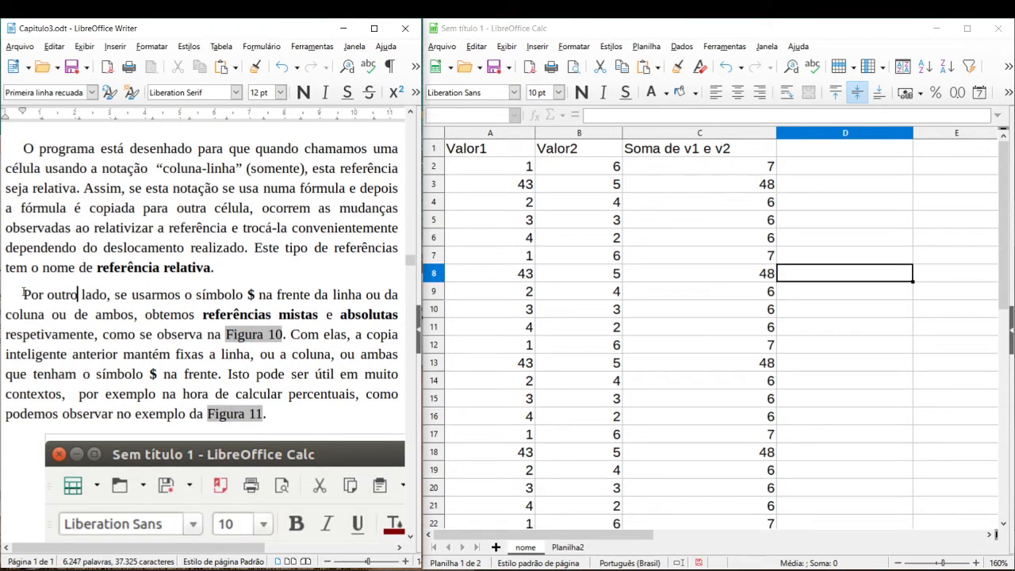
left_click_drag(24, 294, 138, 315)
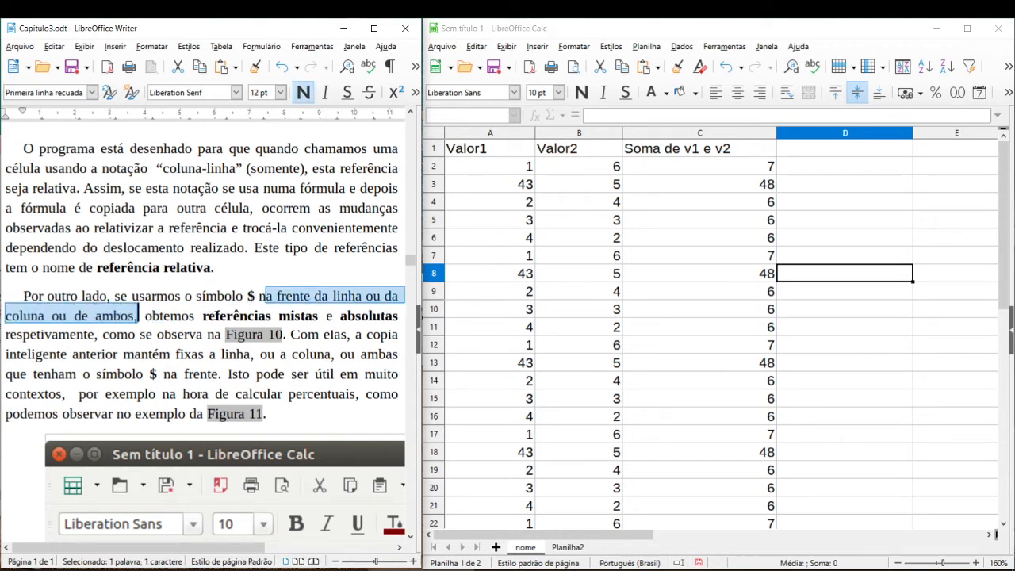
left_click_drag(214, 316, 398, 316)
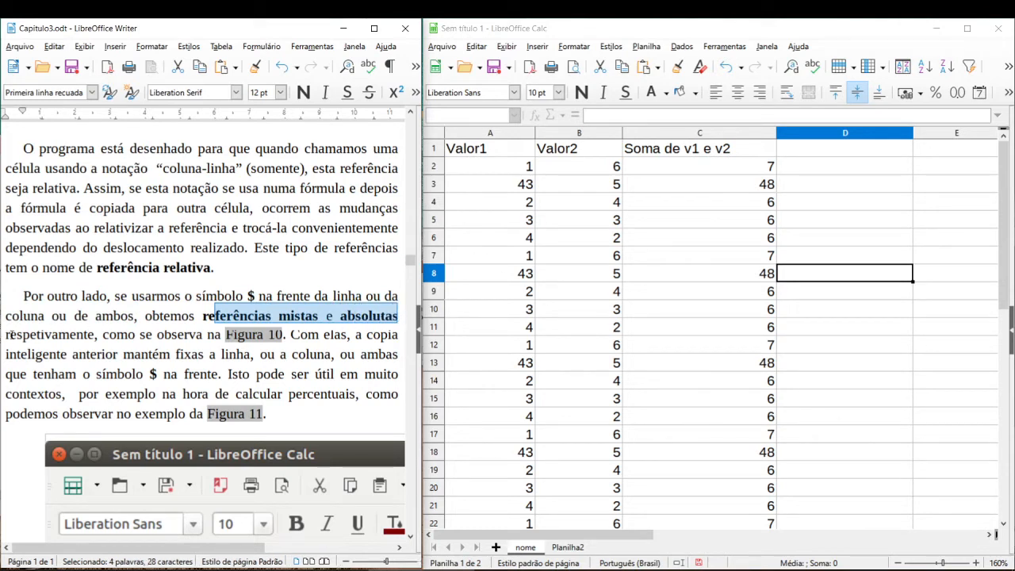
left_click_drag(14, 335, 208, 336)
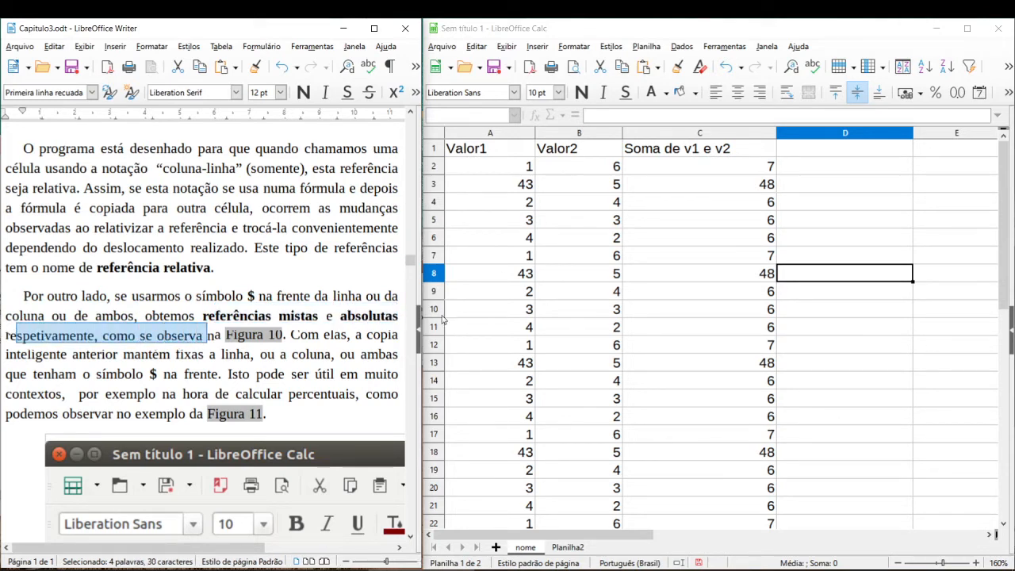
Clear all sum formulas below the "Soma de v1 e v2" header, over the range C2:C55.
left_click(641, 219)
left_click(687, 189)
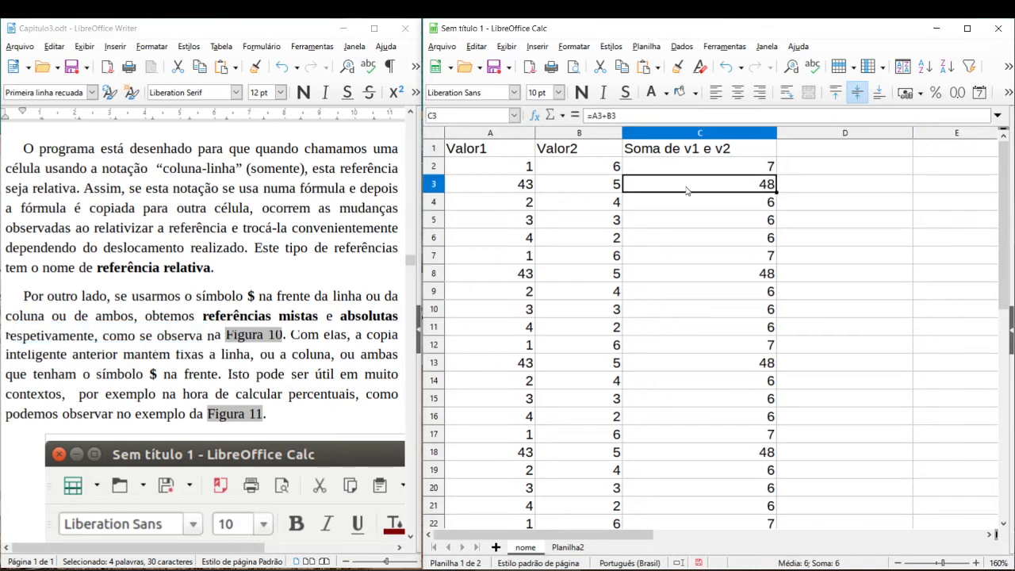
left_click_drag(711, 168, 718, 330)
scroll(695, 359, "up", 15)
key("Delete")
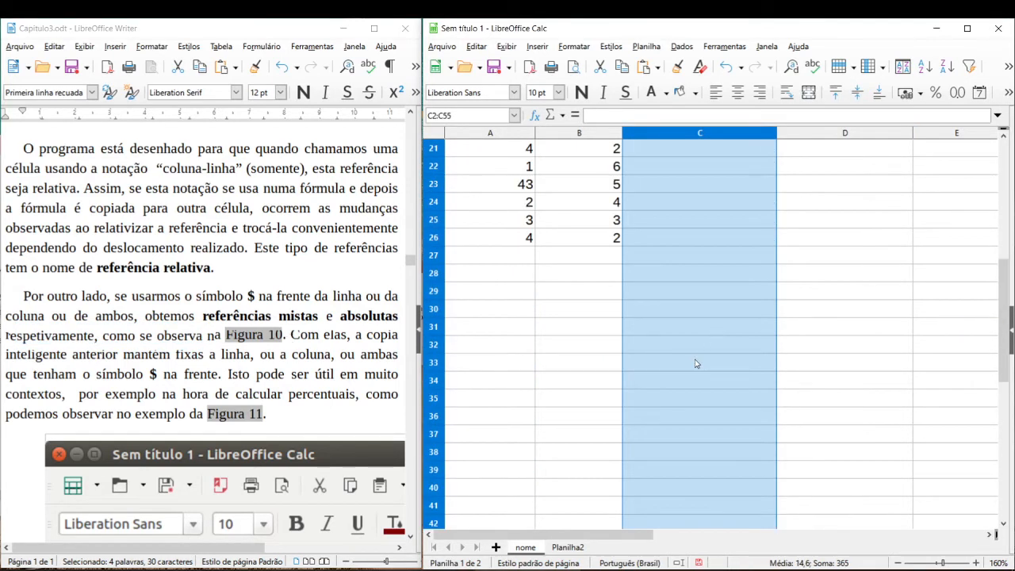
Enter the absolute-reference sum formula =$A$2+$B$2 in C2.
left_click(676, 174)
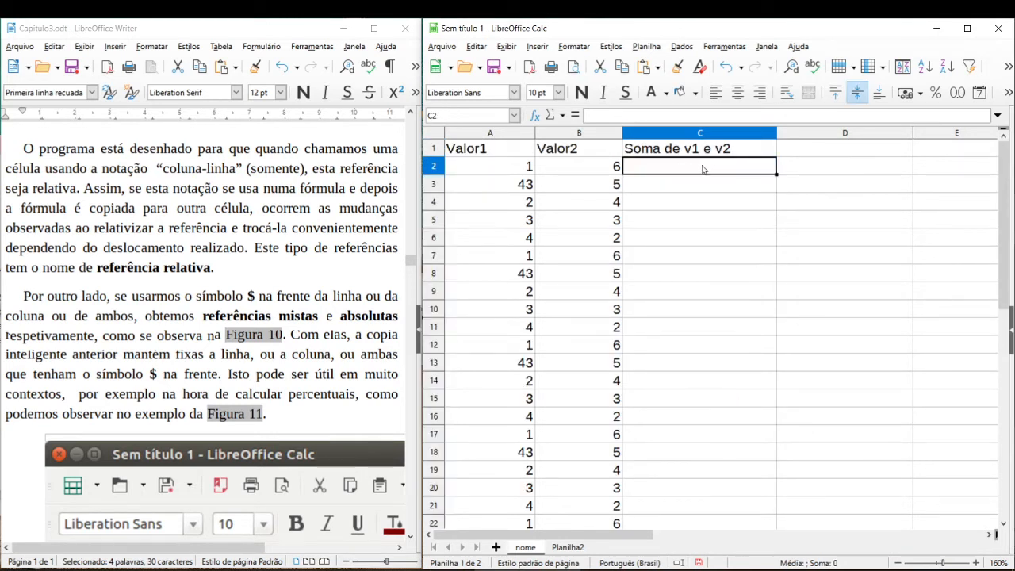
type("=")
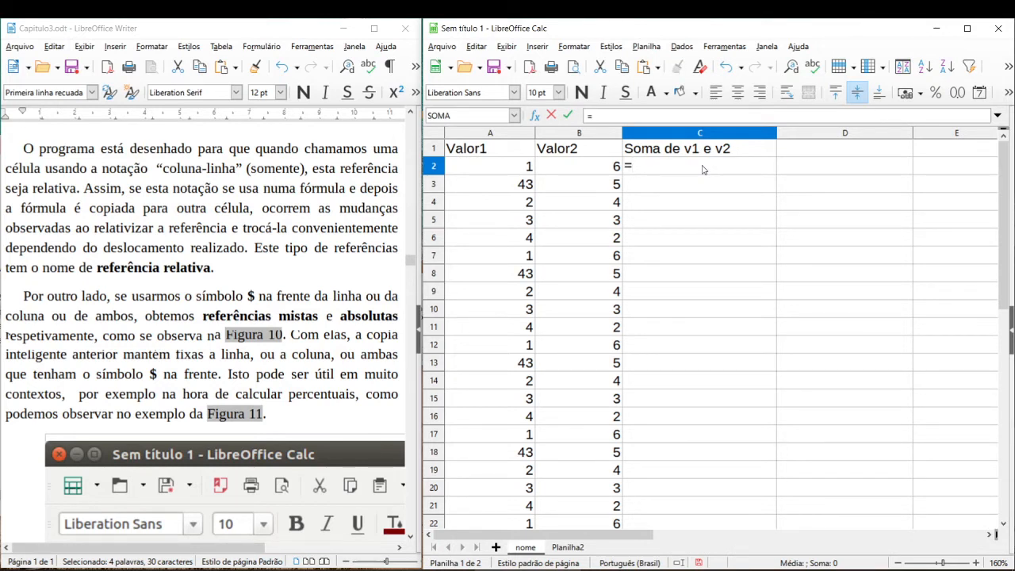
type("$a$1")
key("Left")
key("BackSpace")
key("BackSpace")
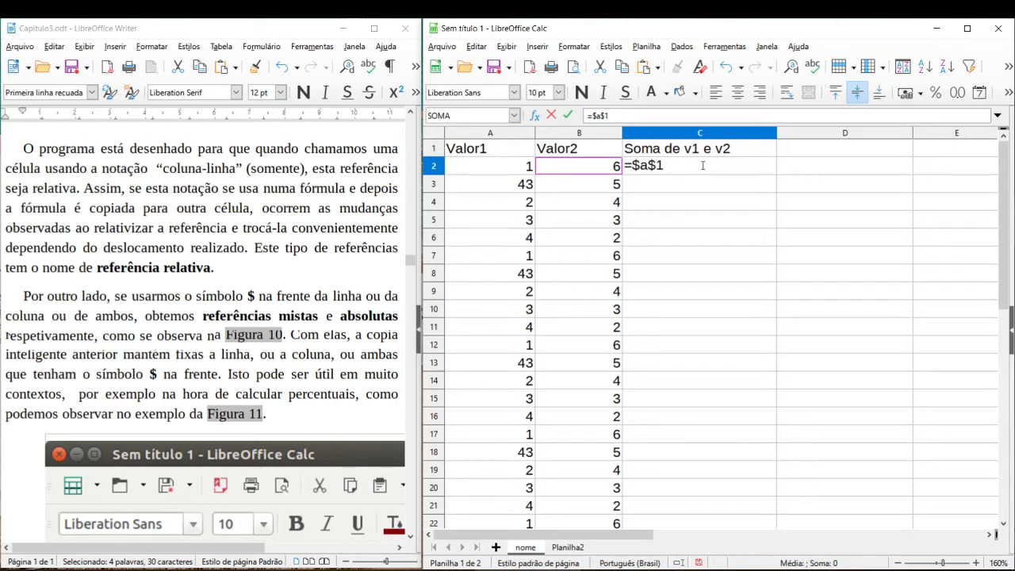
key("BackSpace")
key("BackSpace")
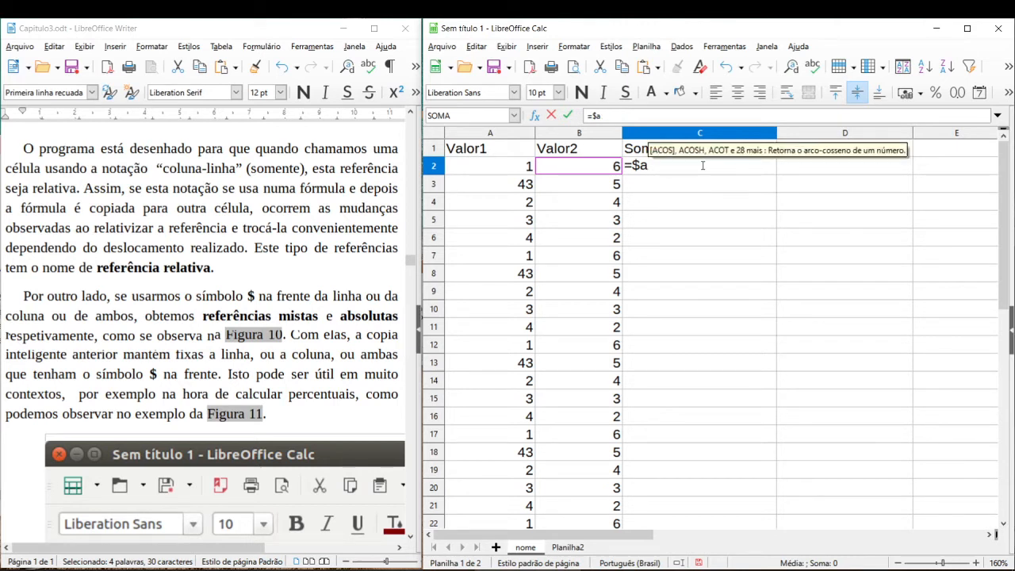
type("$")
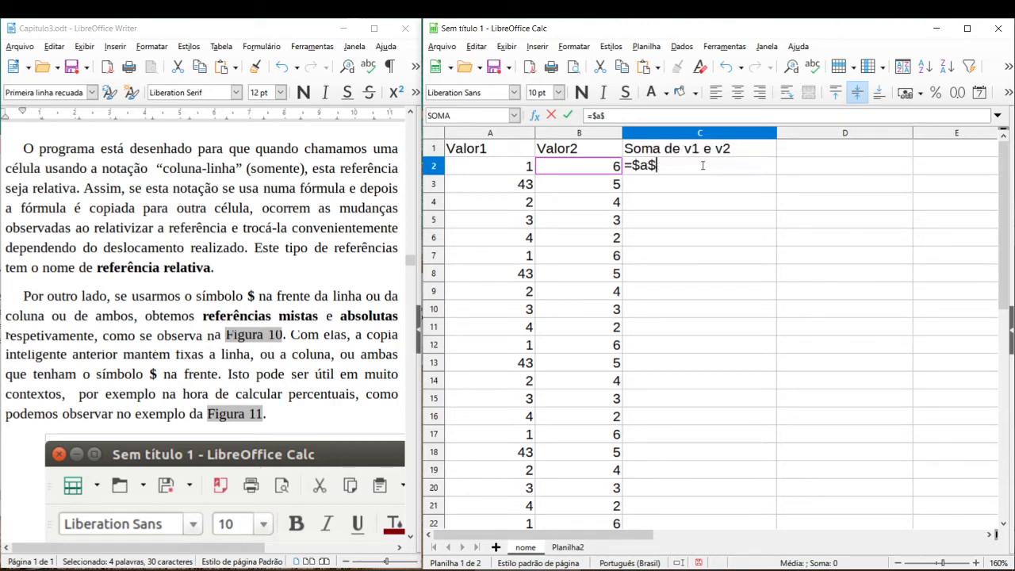
type("2")
type("+$b")
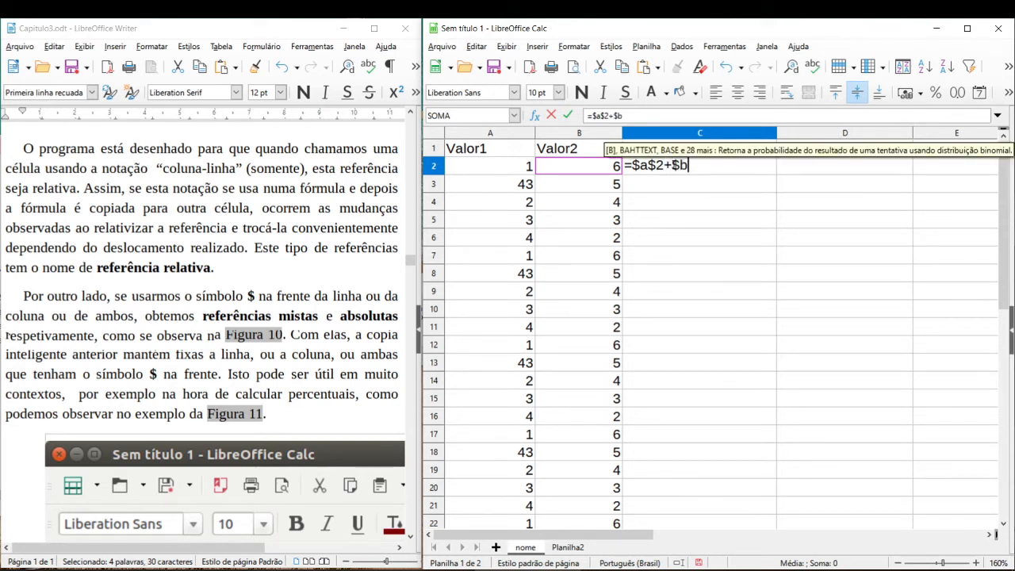
type("$2")
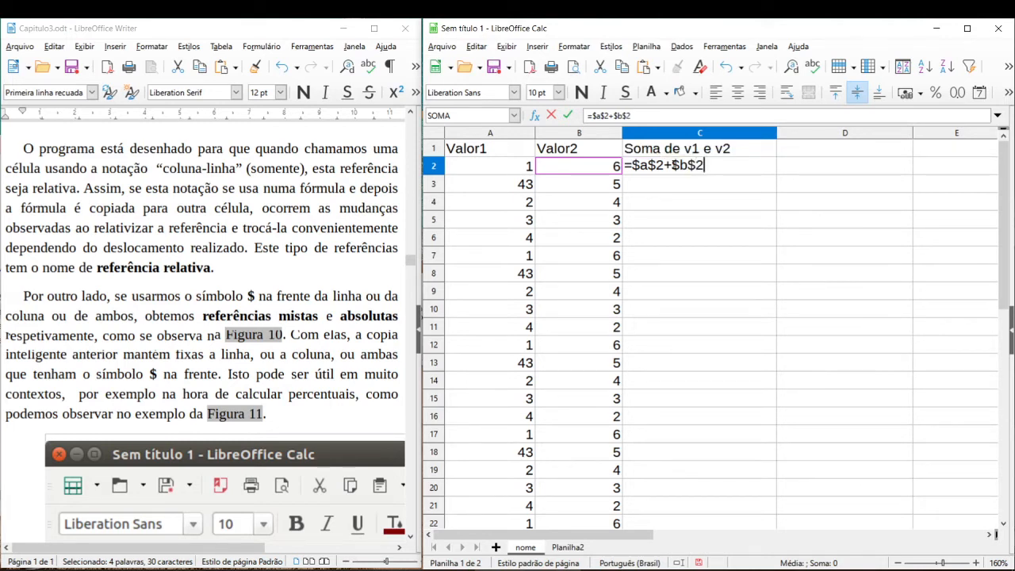
key("Return")
Inspect the absolute-reference formula in C2 together with its referenced cells.
left_click(673, 165)
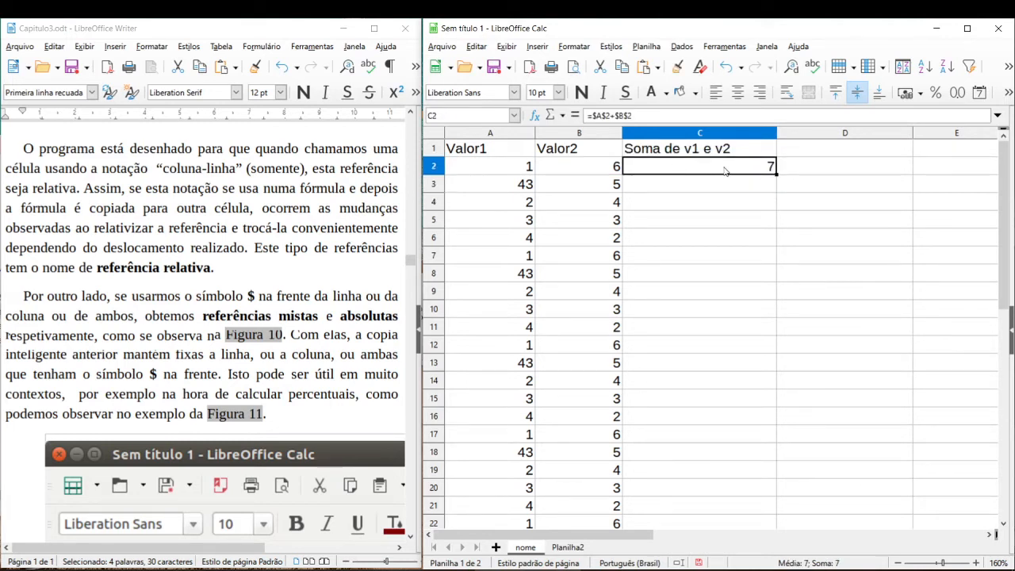
double_click(673, 165)
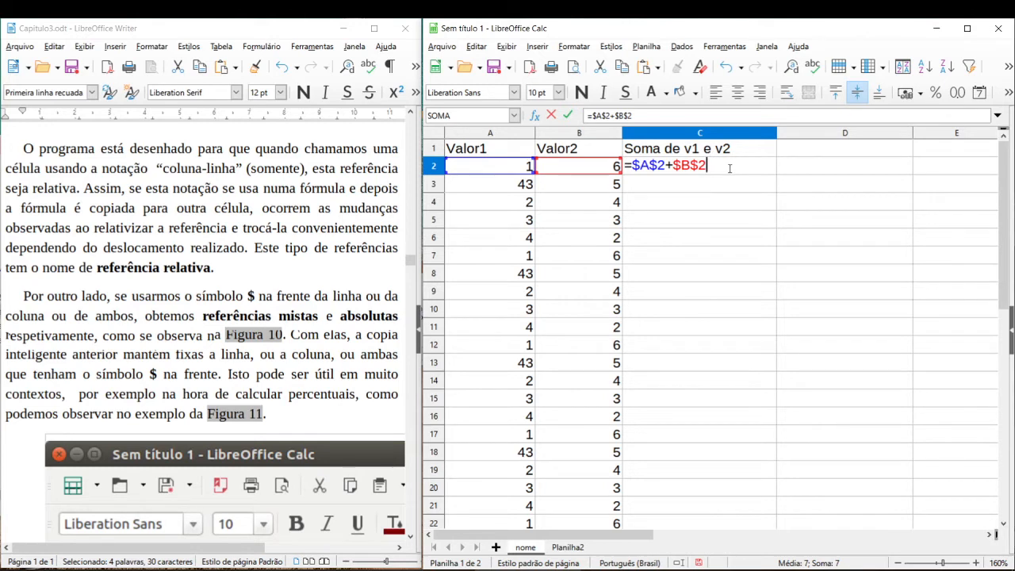
key("Return")
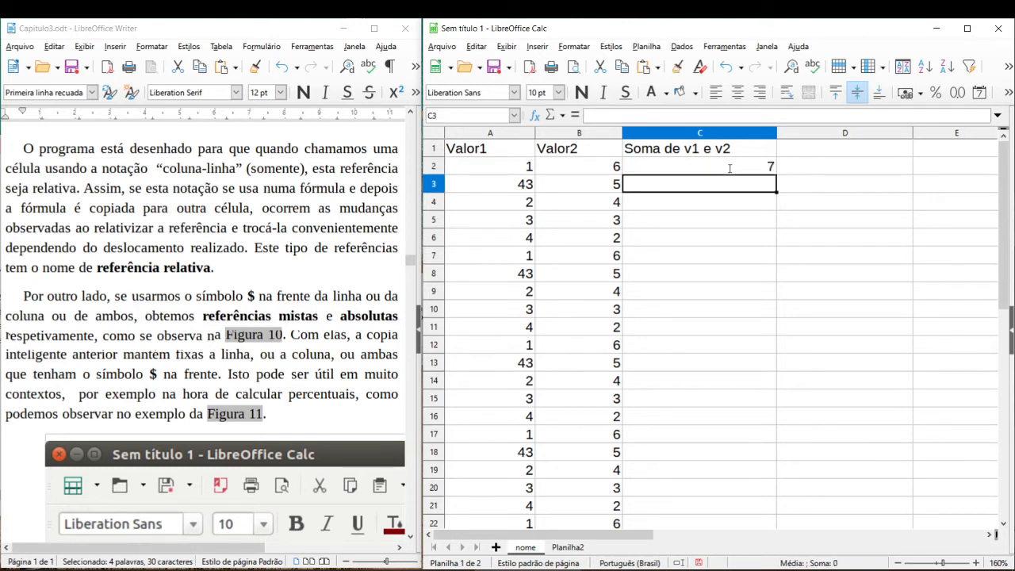
Copy the absolute-reference formula from C2 and paste it into C3 and C4.
left_click(729, 168)
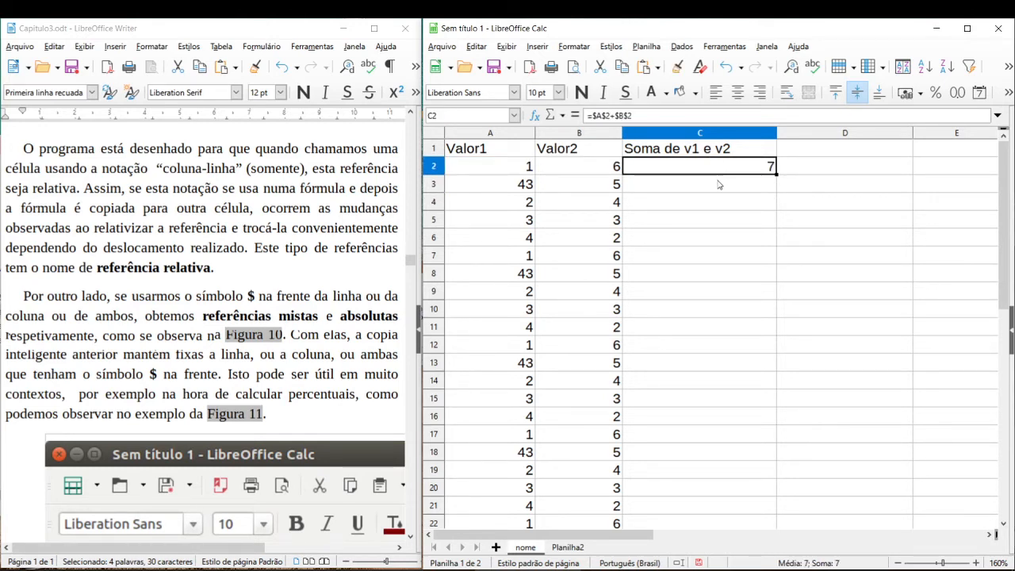
key("ctrl+c")
left_click(716, 190)
key("ctrl+v")
left_click(714, 208)
key("ctrl+v")
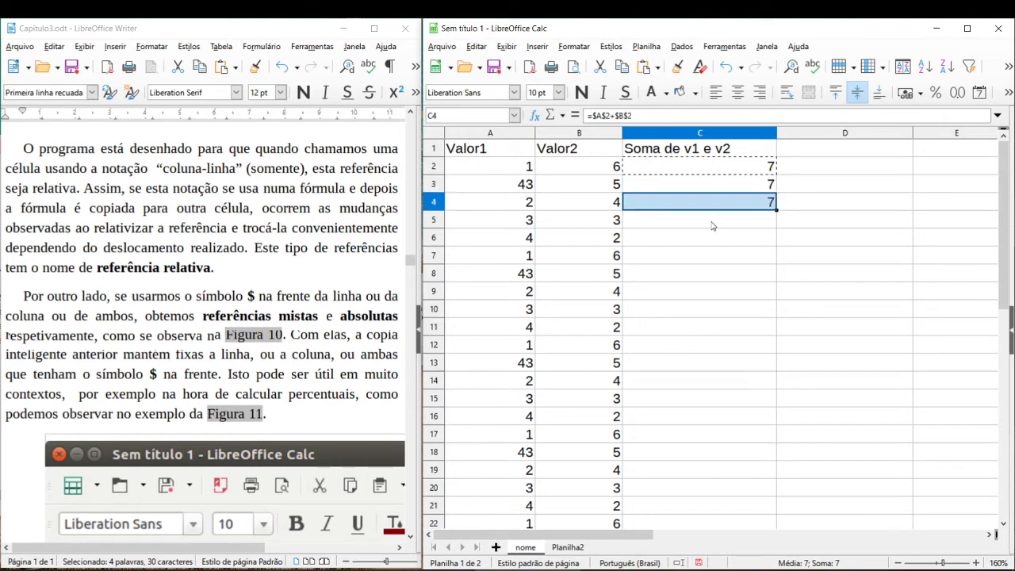
Paste the copied absolute-reference formula into each cell from C5 down to C11.
left_click(714, 226)
key("ctrl+v")
left_click(714, 242)
key("ctrl+v")
left_click(715, 258)
key("ctrl+v")
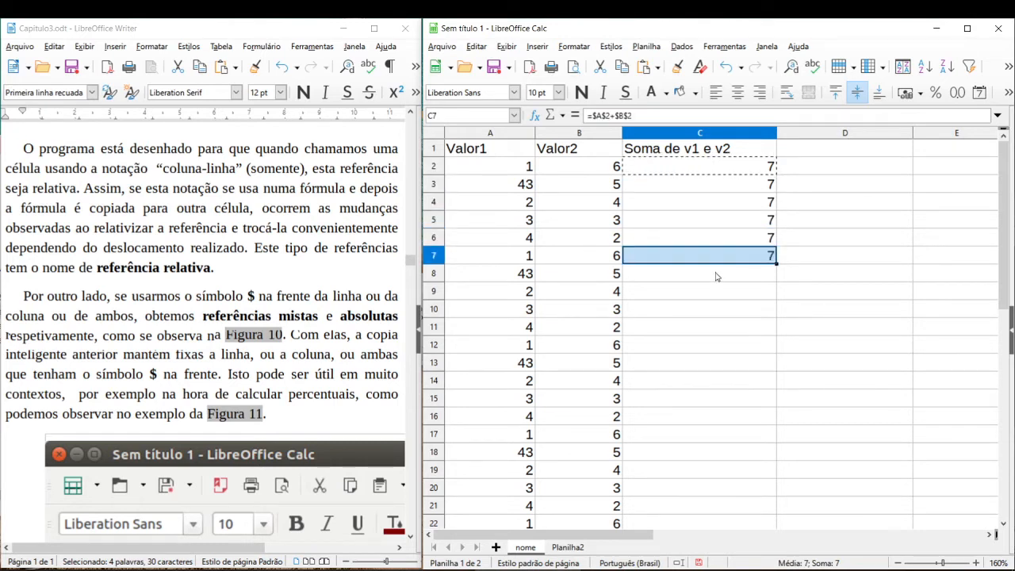
left_click(717, 274)
key("ctrl+v")
left_click(720, 293)
key("ctrl+v")
left_click(721, 317)
key("ctrl+v")
left_click(720, 334)
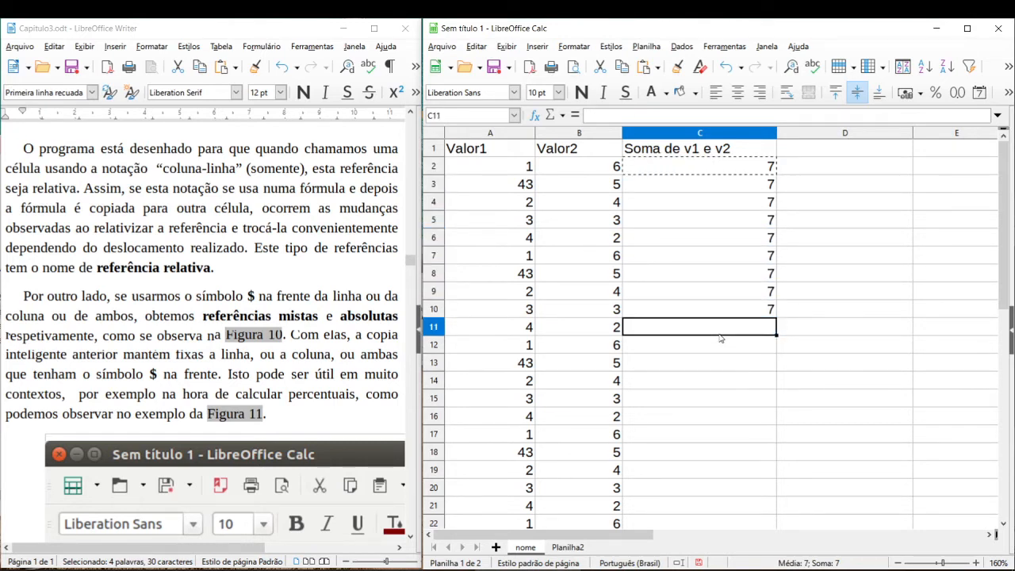
key("ctrl+v")
Inspect the pasted formulas in C3, C4, C5 and C6 together with the cells they reference.
left_click(741, 190)
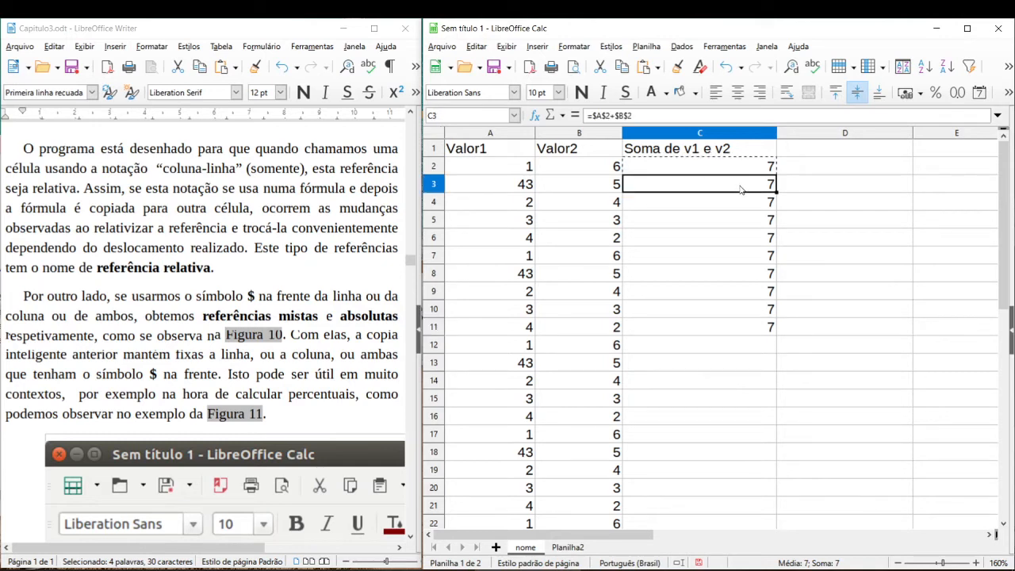
double_click(741, 190)
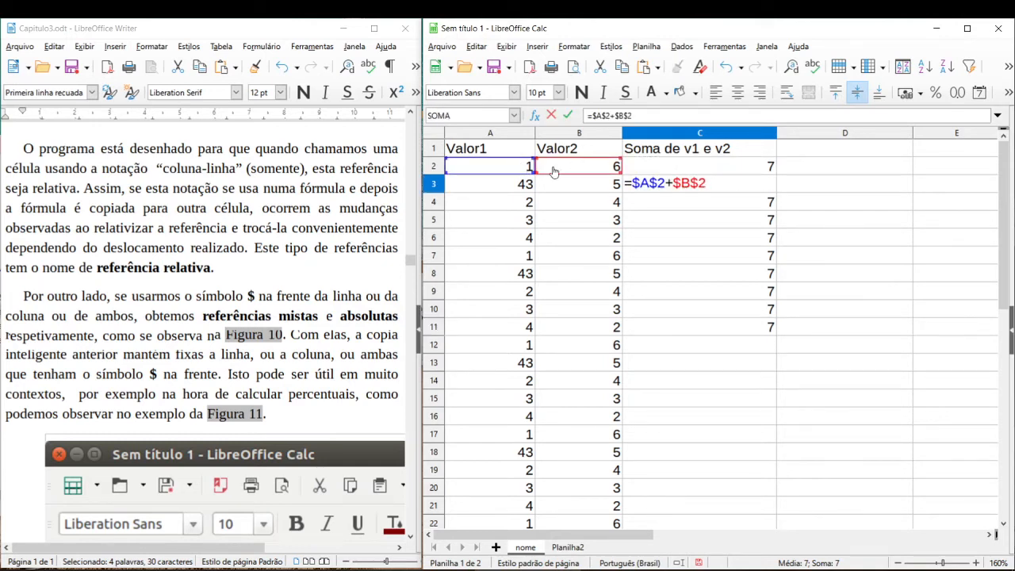
key("Escape")
double_click(687, 204)
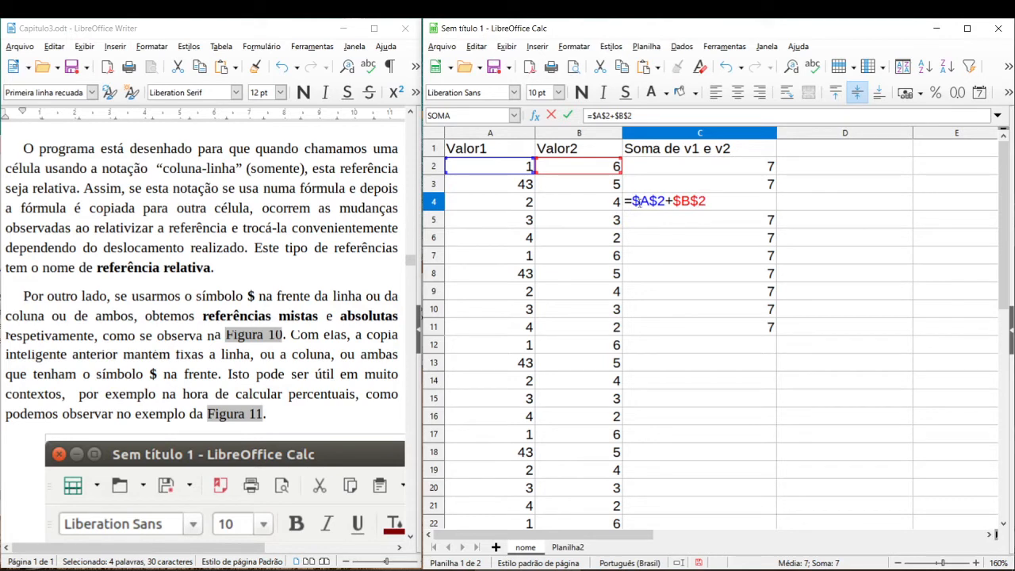
key("Escape")
double_click(709, 221)
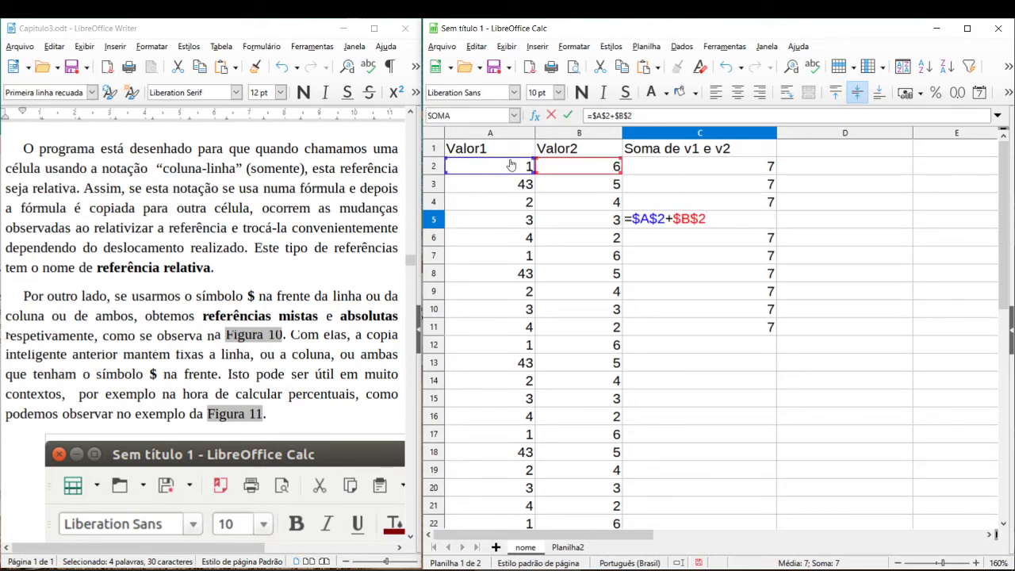
key("Escape")
key("Down")
key("F2")
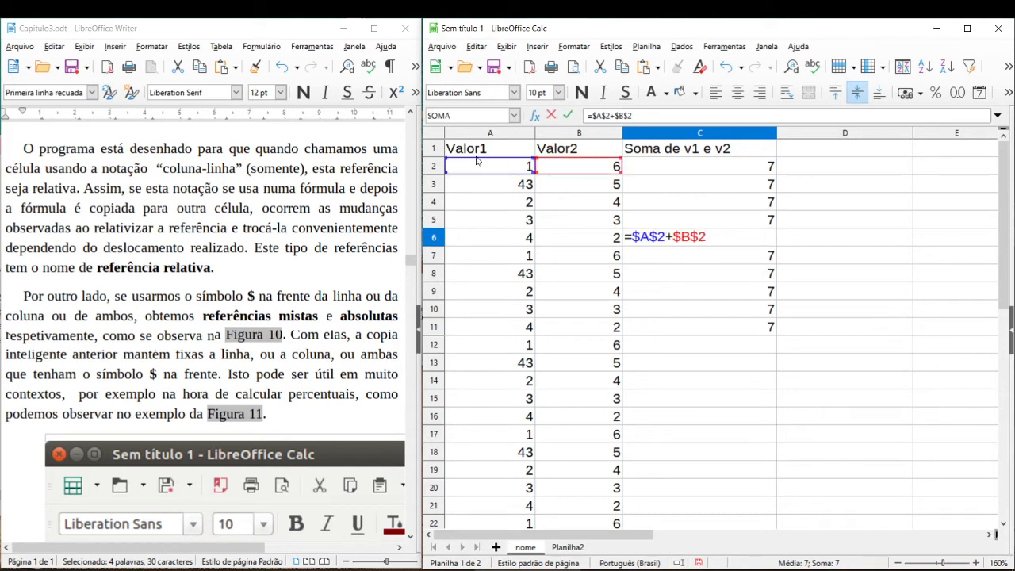
key("Escape")
Clear the absolute-reference formulas in C2:C11 and enter the column-fixed mixed-reference formula =$A2+$B2 in C2.
left_click_drag(703, 168, 718, 328)
key("Delete")
left_click(700, 171)
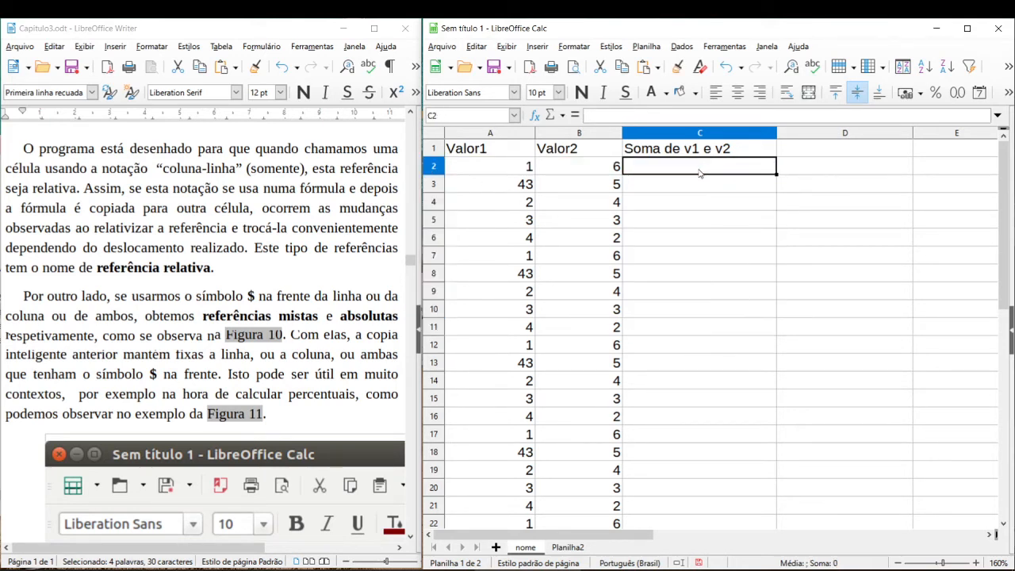
type("=")
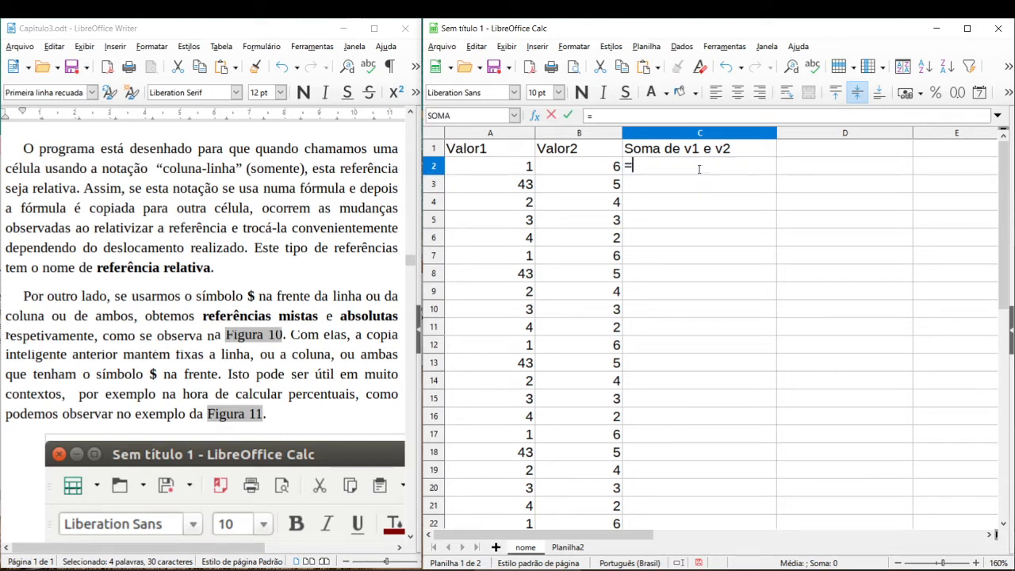
type("$a1")
left_click_drag(649, 165, 658, 165)
left_click(673, 162)
type("+$b2")
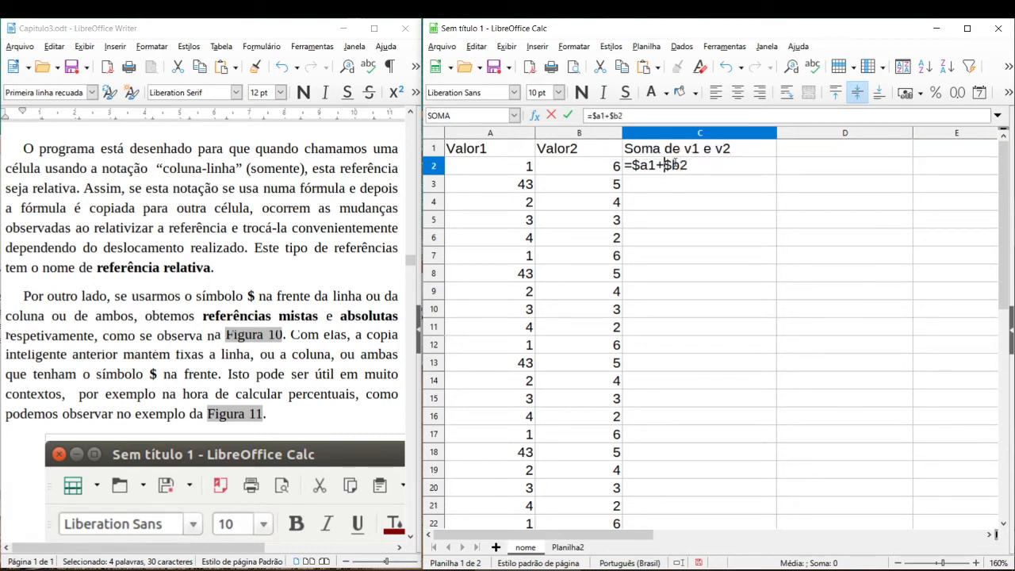
key("Delete")
type("2")
key("End")
key("Return")
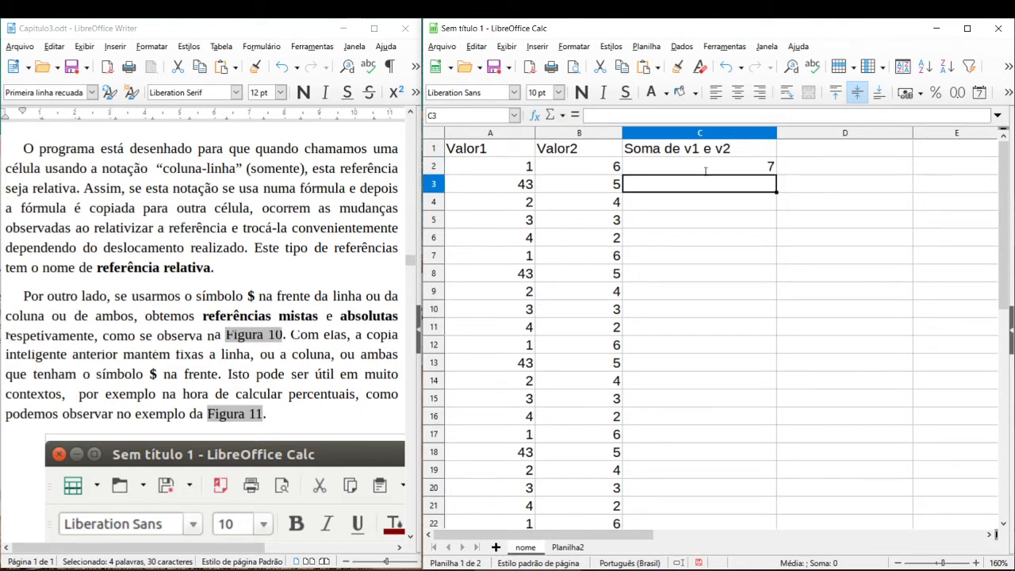
Copy the column-fixed formula from C2 into each cell of C3:C7 and inspect the copy in C4.
left_click(706, 157)
left_click(704, 168)
key("ctrl+c")
left_click(707, 186)
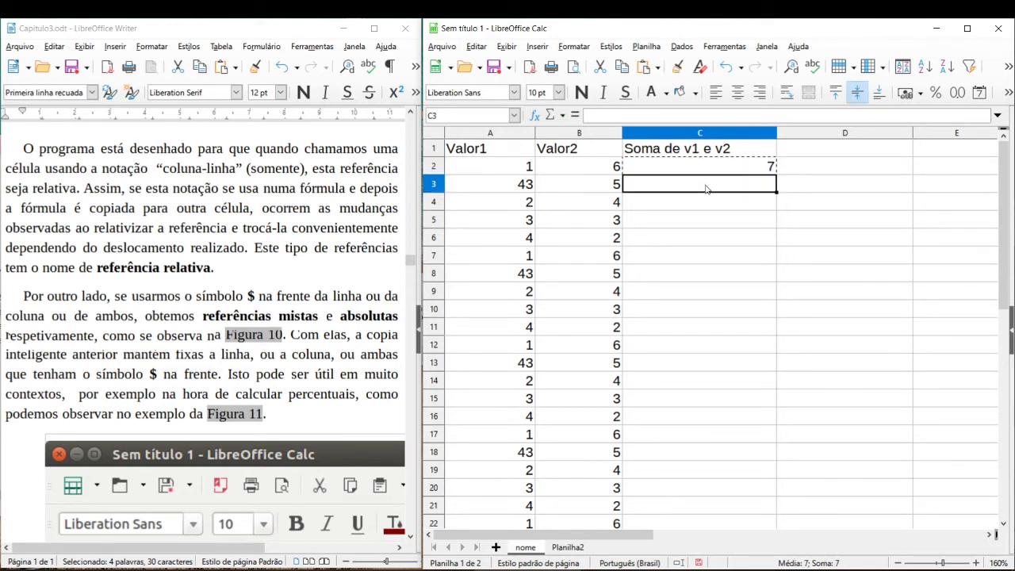
key("ctrl+v")
left_click(707, 203)
key("ctrl+v")
left_click(706, 224)
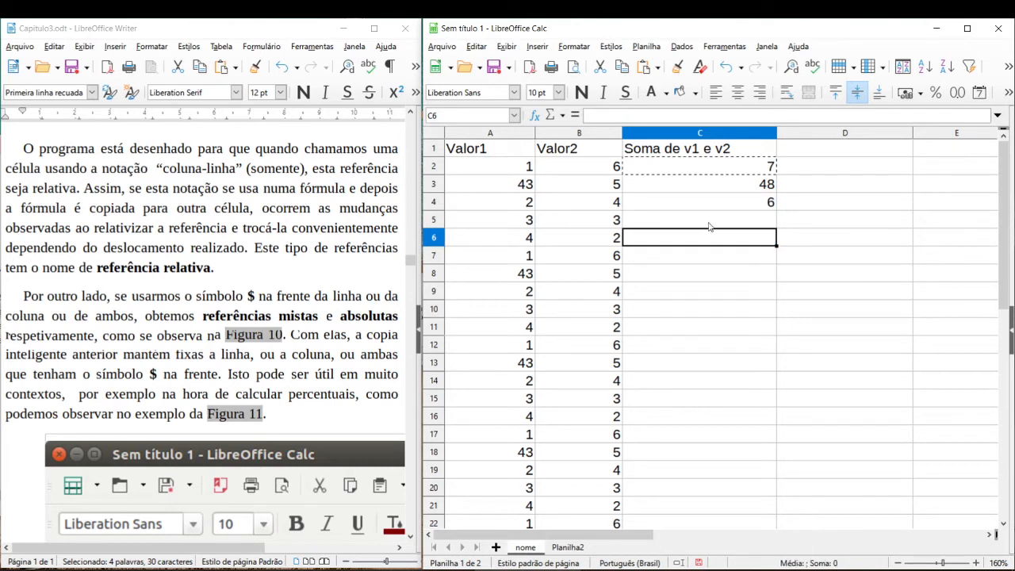
key("ctrl+v")
left_click(708, 238)
key("ctrl+v")
left_click(711, 258)
key("ctrl+v")
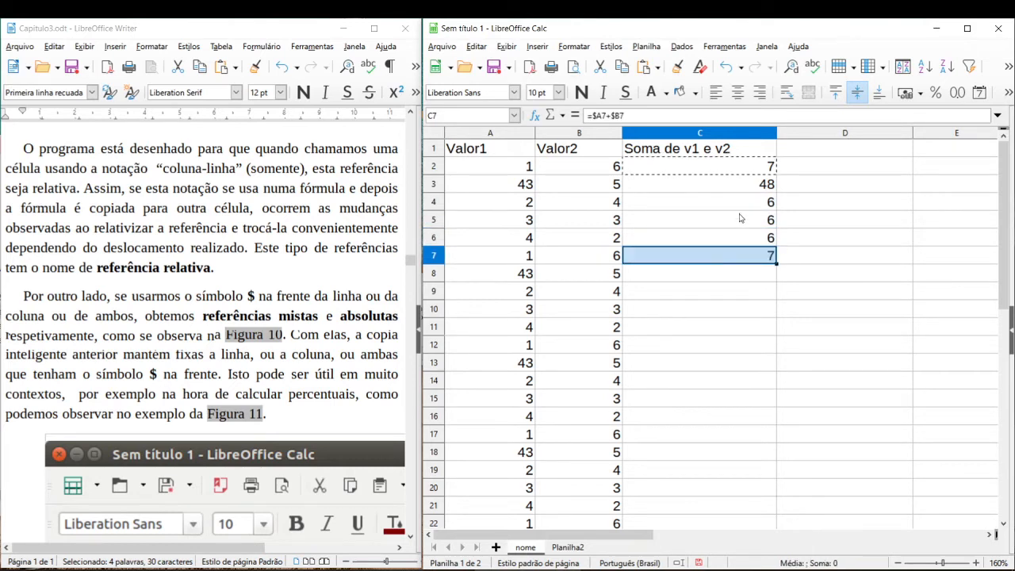
double_click(739, 203)
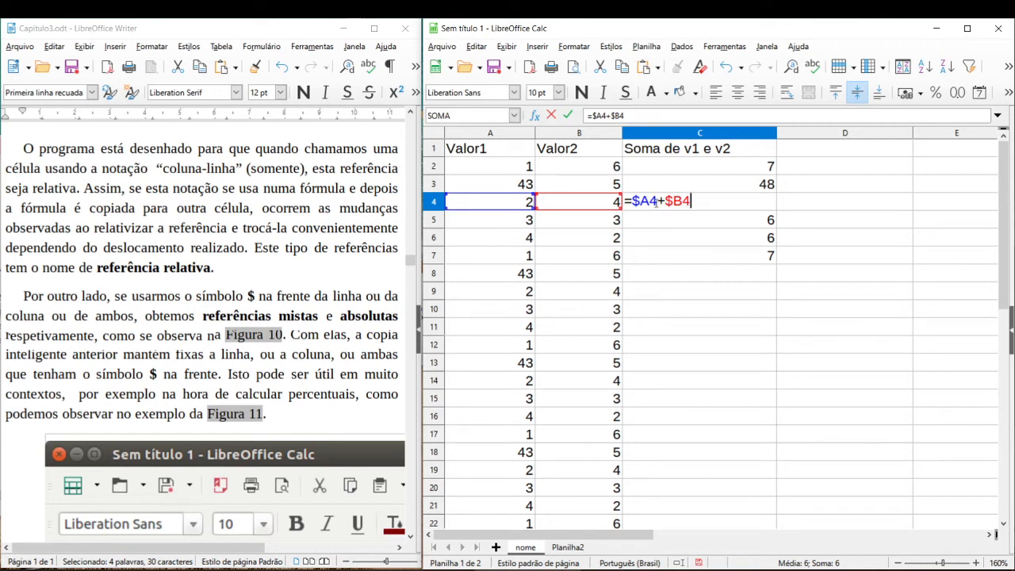
key("Escape")
Copy the column-fixed formula from C2 to D2 and inspect the column references in the copy.
left_click(740, 172)
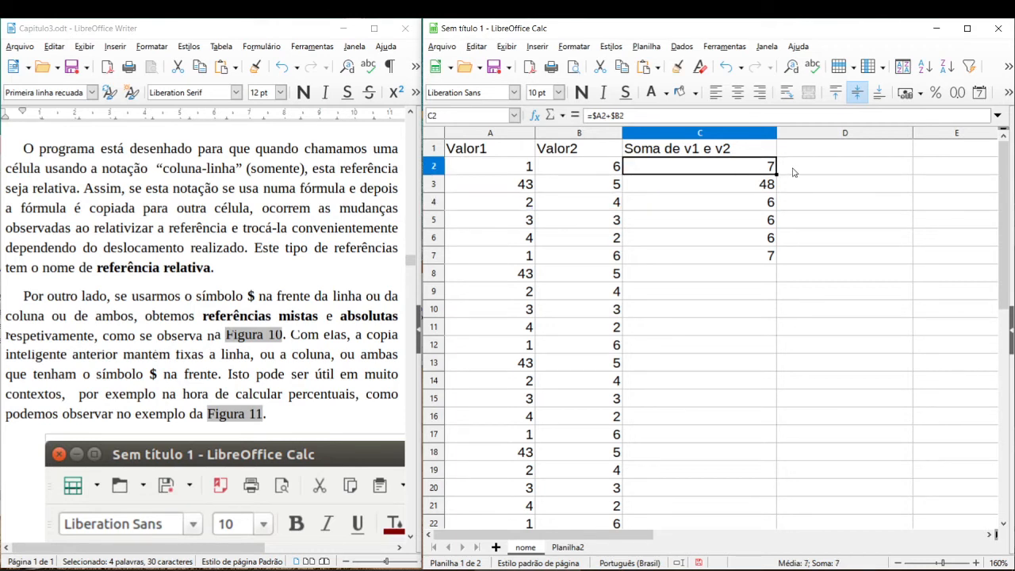
key("ctrl+c")
left_click(847, 171)
key("ctrl+v")
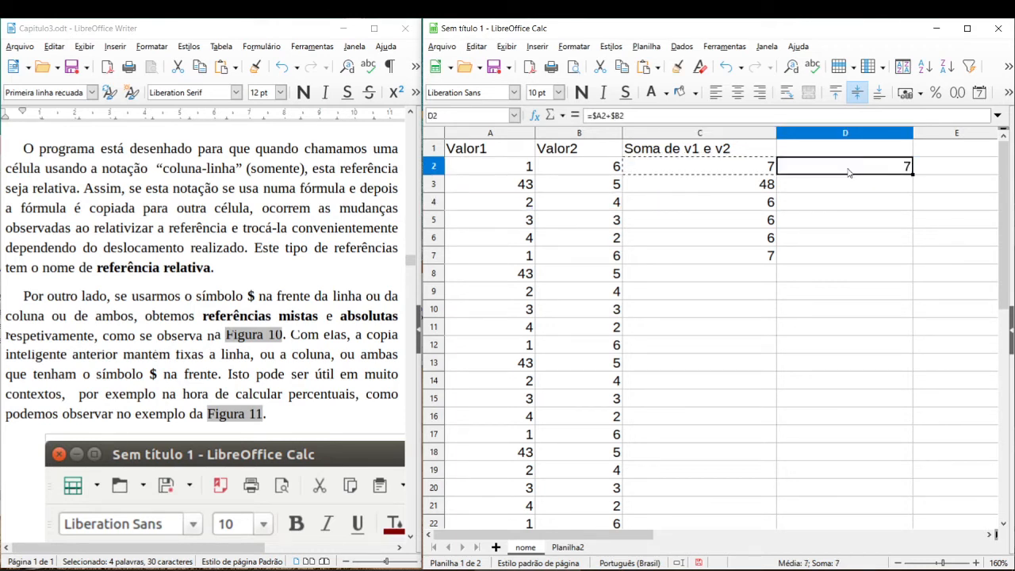
double_click(848, 172)
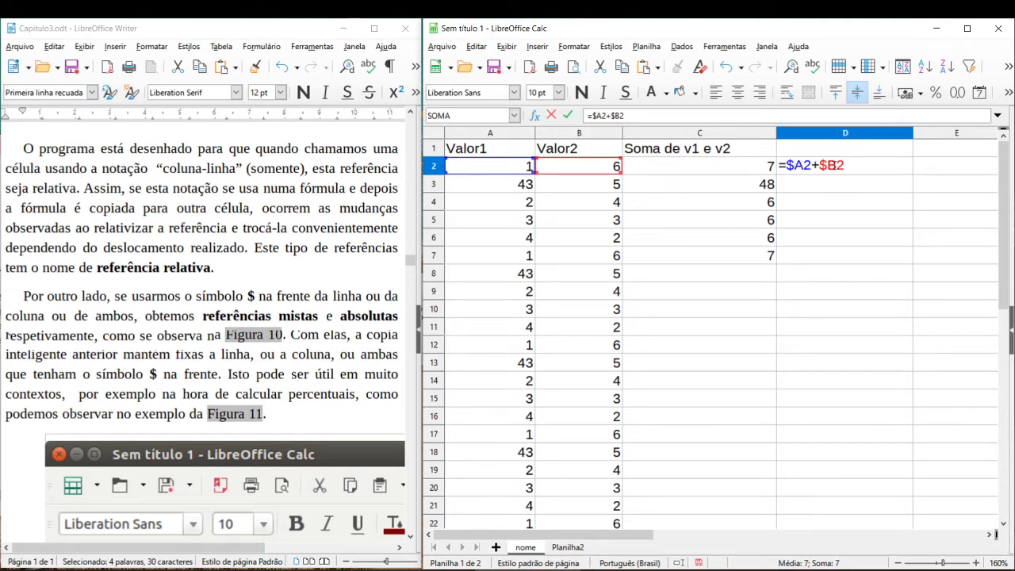
left_click_drag(837, 165, 820, 165)
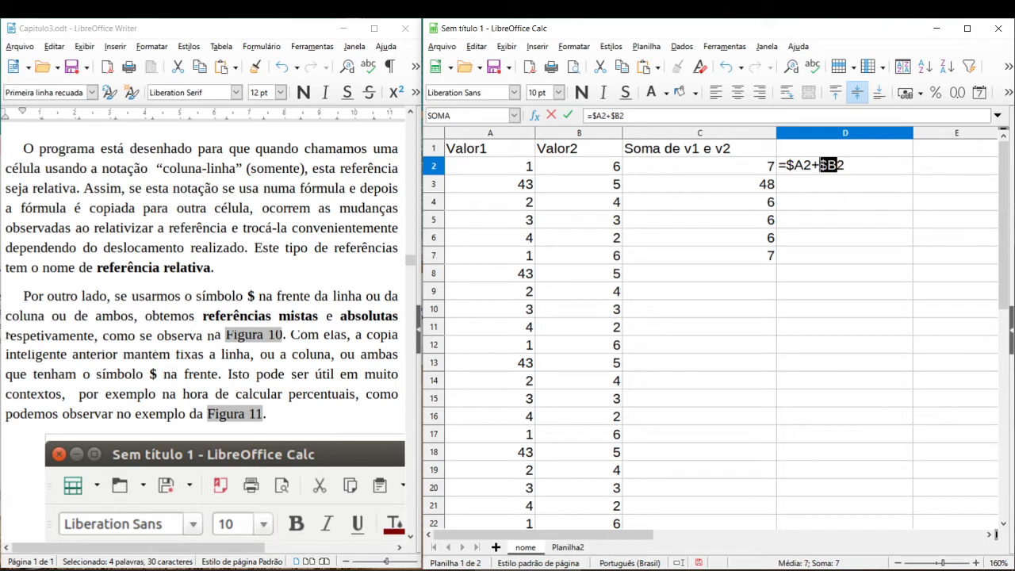
left_click(845, 164)
key("Return")
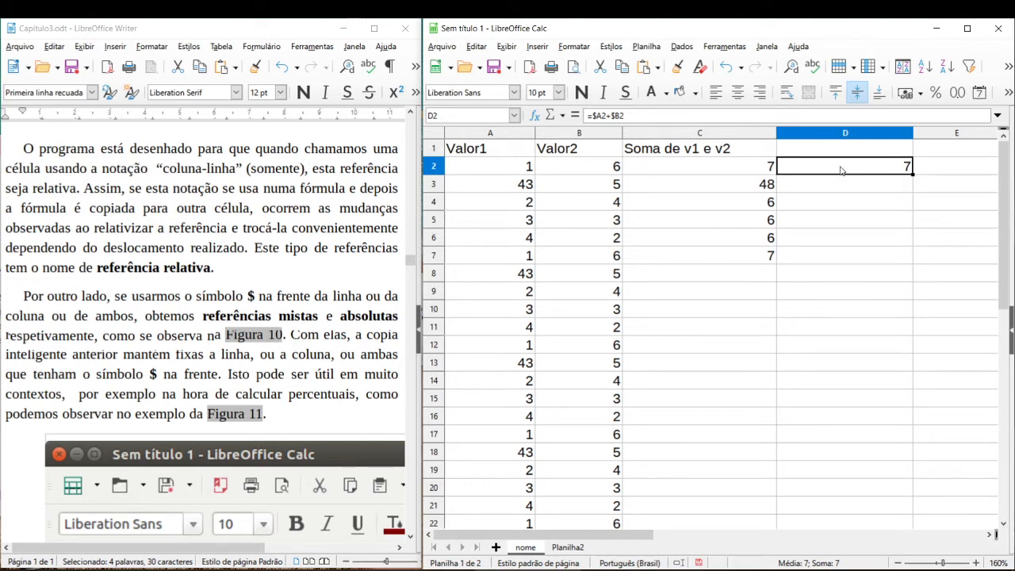
Clear the formulas in D2 and C2:C7, and begin a new formula in C2.
key("Delete")
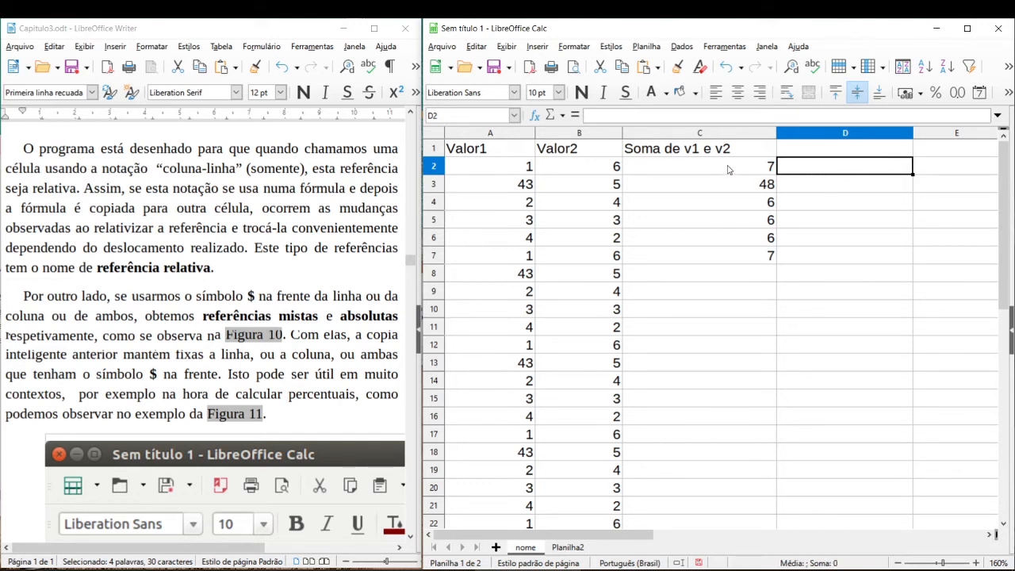
left_click(731, 169)
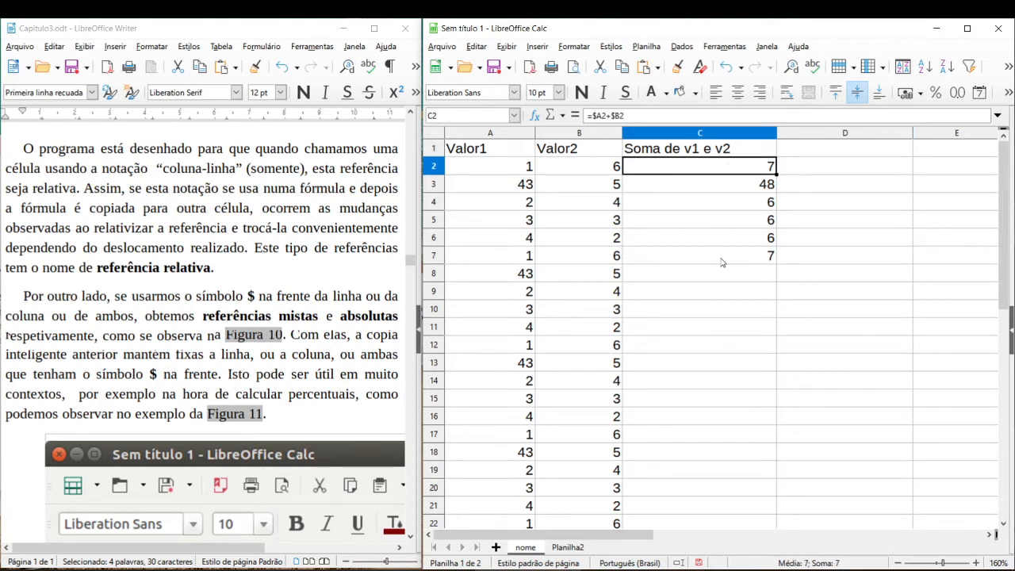
left_click_drag(721, 261, 716, 177)
key("Delete")
left_click(715, 173)
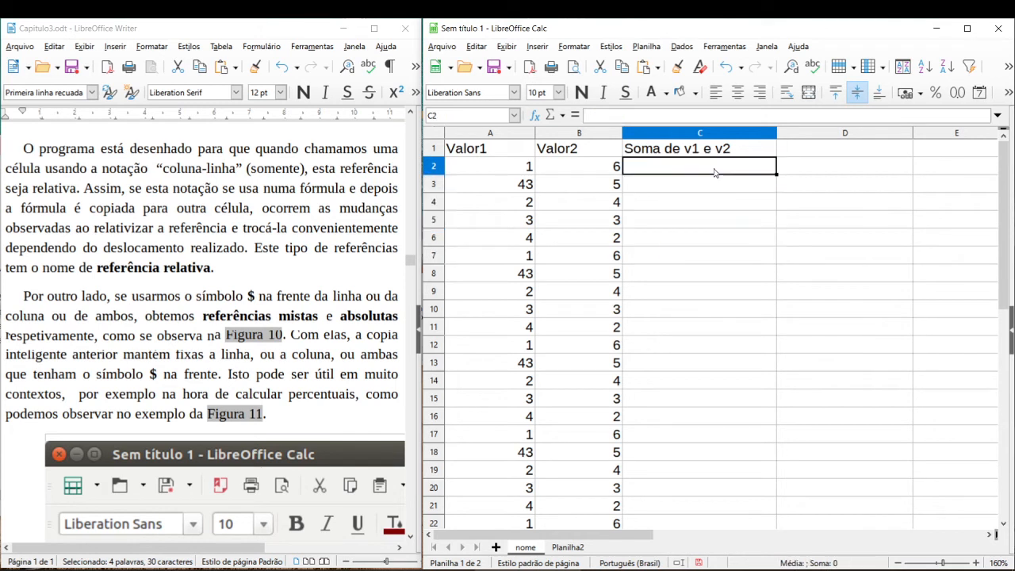
type("=-")
key("BackSpace")
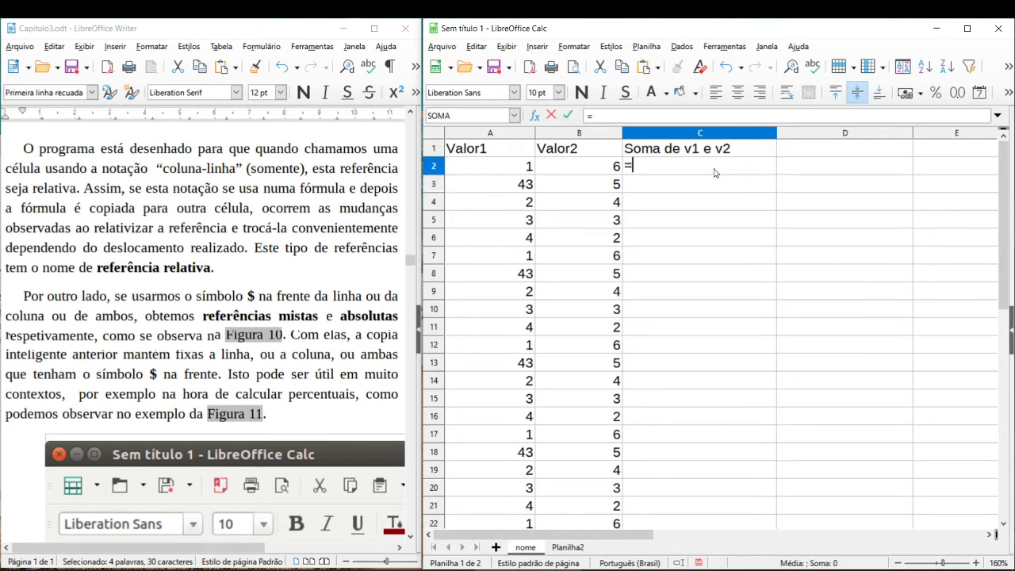
type("$a")
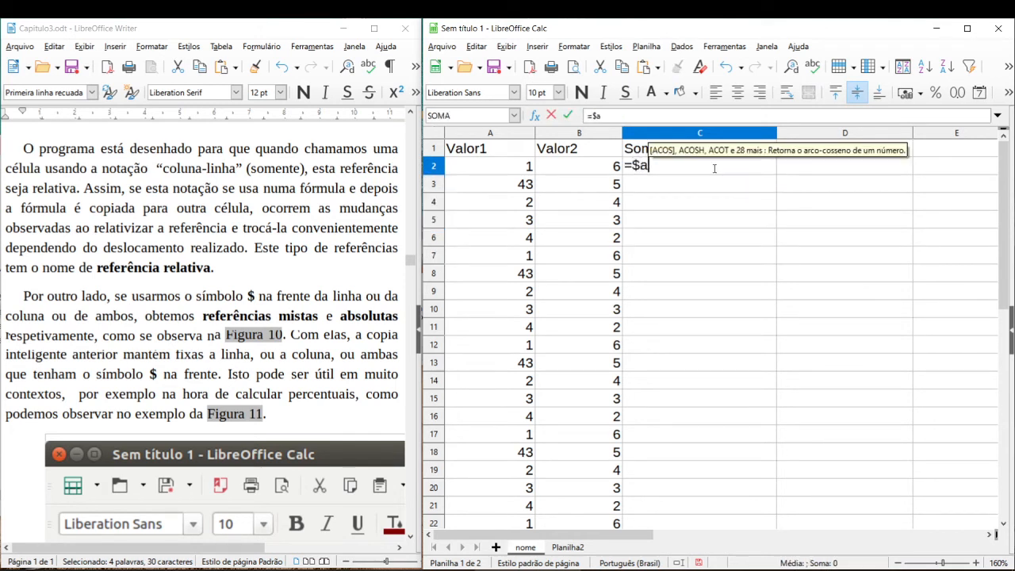
type("1+")
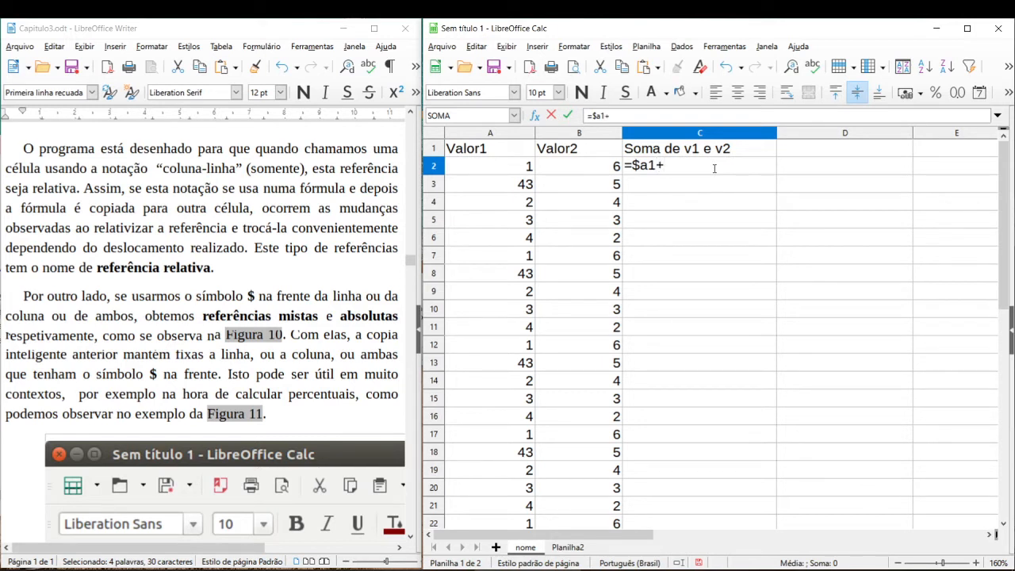
key("Down")
key("Left")
key("Left")
key("BackSpace")
key("BackSpace")
key("BackSpace")
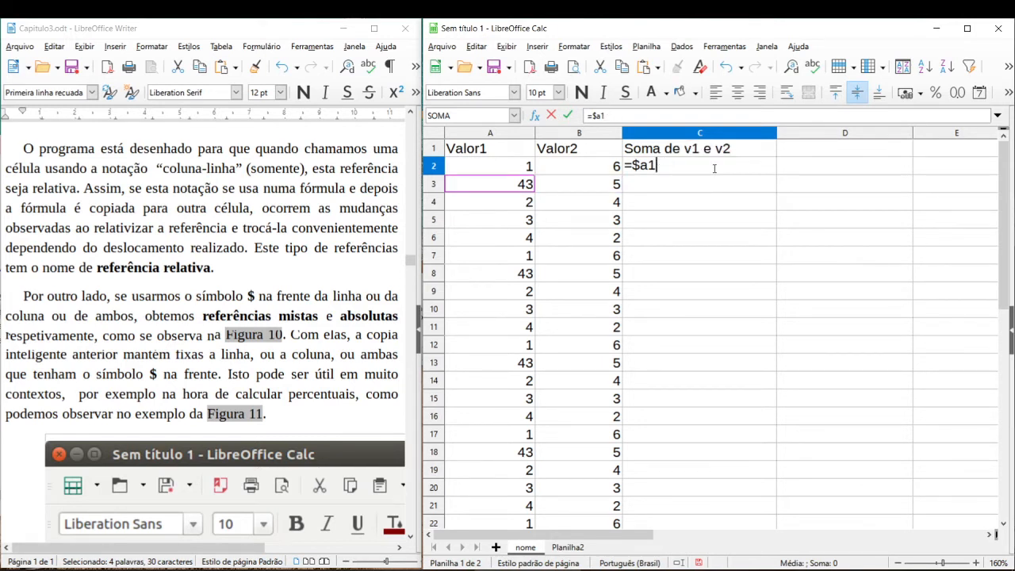
key("BackSpace")
key("BackSpace")
key("BackSpace")
type("$")
key("BackSpace")
Complete the formula in C2 as the row-fixed mixed-reference sum =A$2+B$2.
type("a")
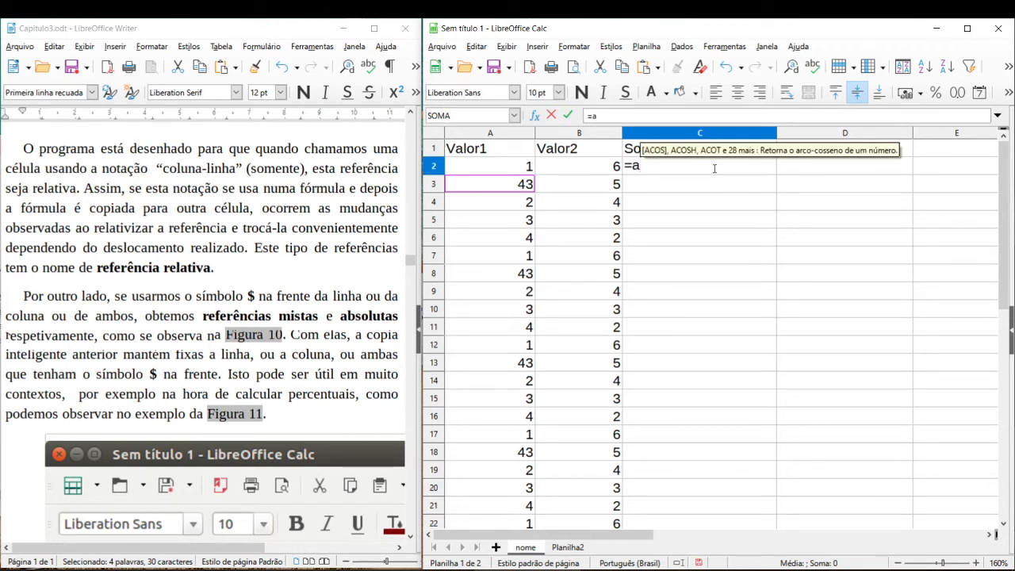
type("$2")
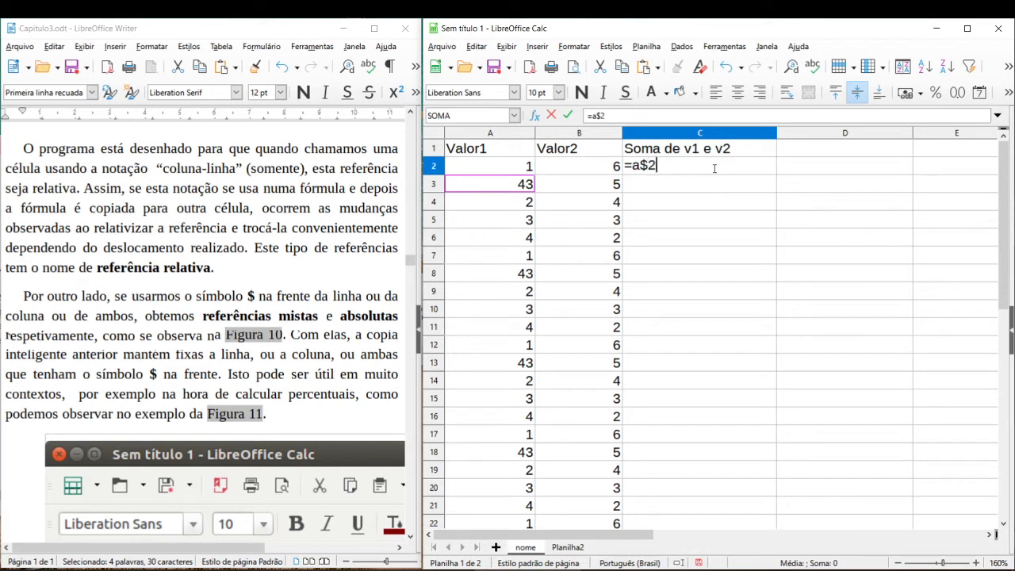
type("+a$")
key("BackSpace")
key("BackSpace")
type("b$2")
key("Return")
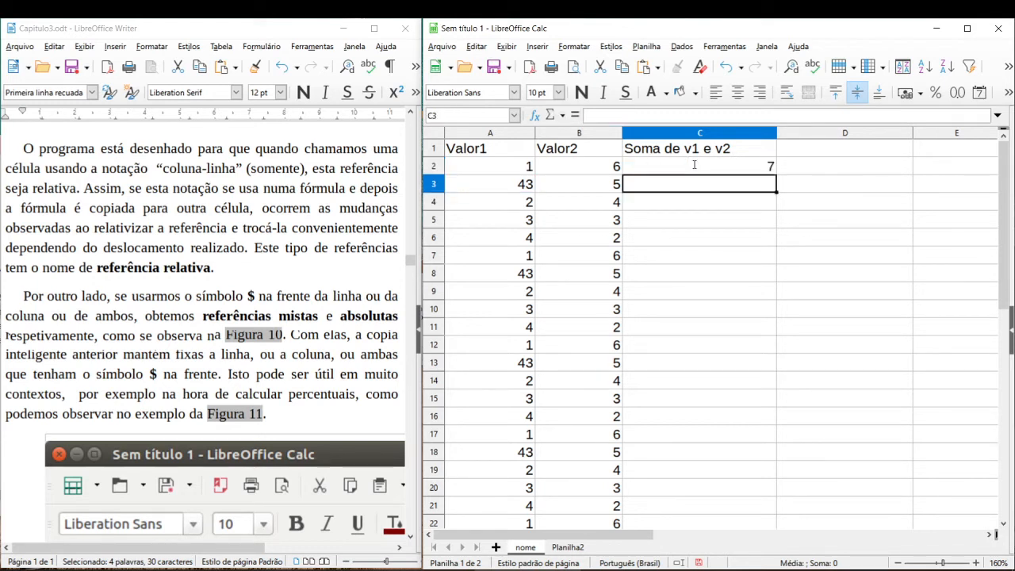
Copy the row-fixed formula from C2 into C3, C4 and C5, and inspect the copy in C3.
left_click(693, 164)
key("ctrl+c")
left_click(755, 187)
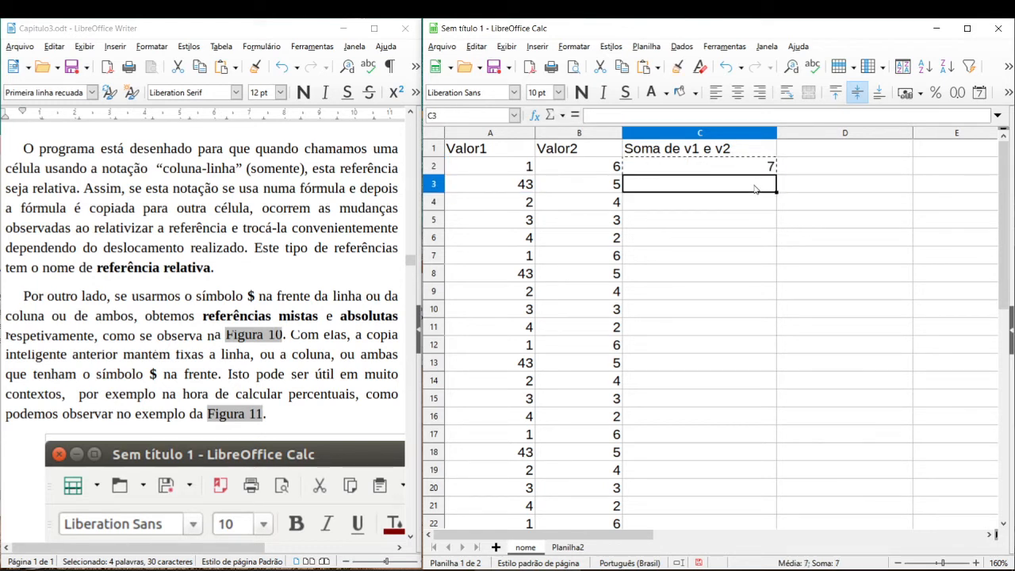
key("ctrl+v")
left_click(749, 205)
key("ctrl+v")
left_click(749, 222)
key("ctrl+v")
left_click(745, 236)
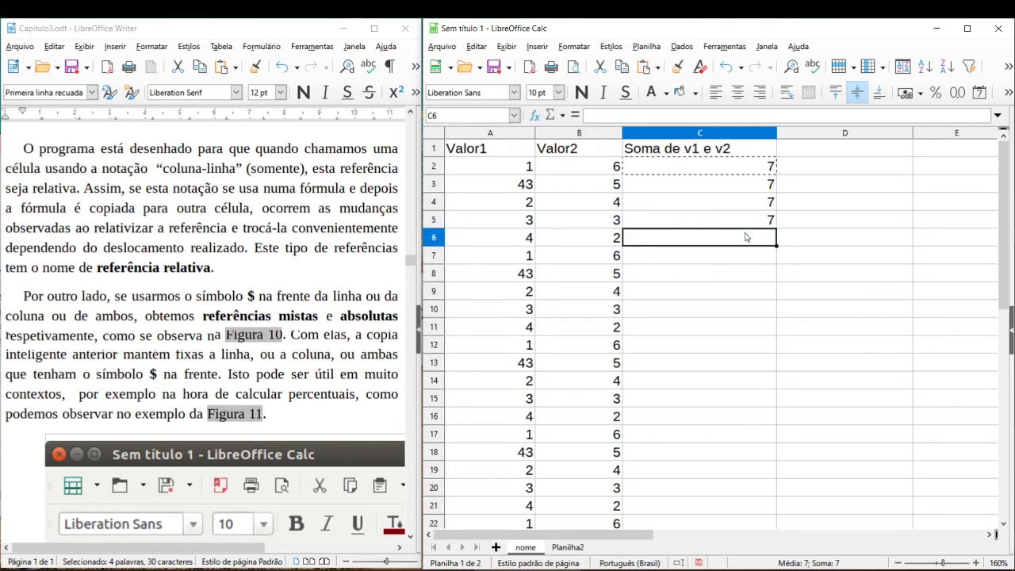
double_click(747, 186)
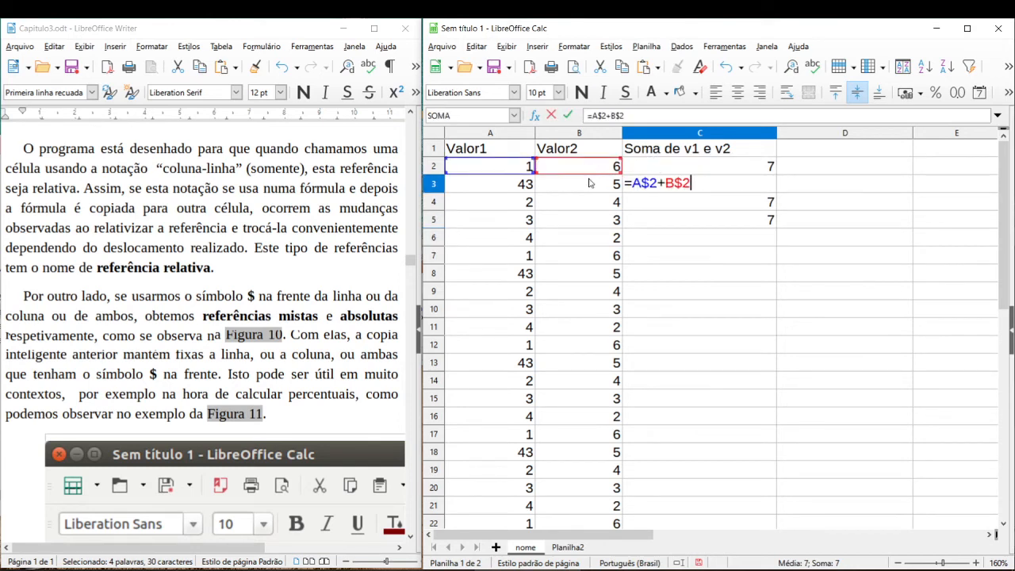
key("Escape")
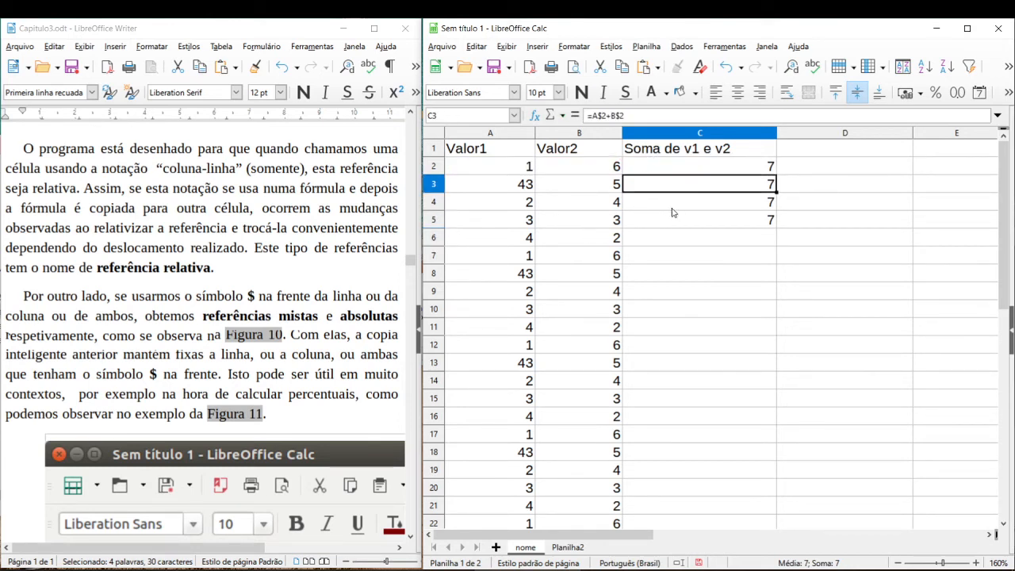
Copy the row-fixed formula from C2 to D2 and inspect the row and column references in the copy.
left_click(732, 167)
key("ctrl+c")
left_click(821, 170)
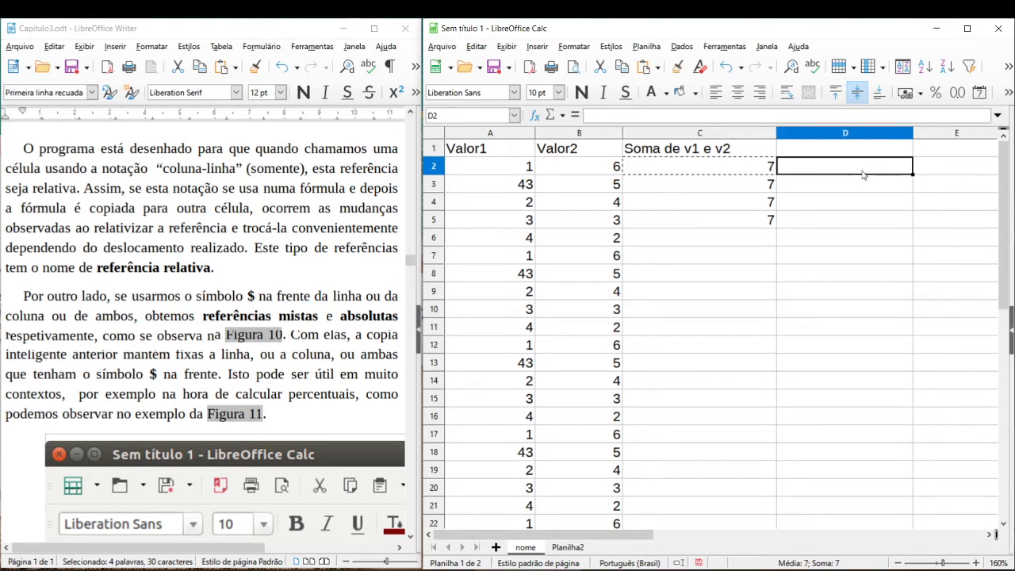
key("ctrl+v")
key("F2")
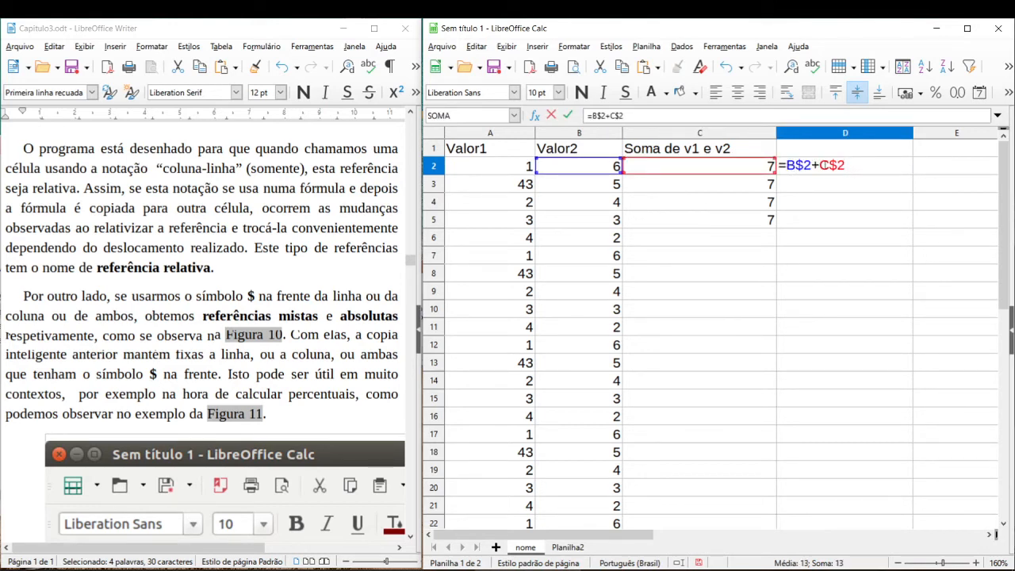
key("Escape")
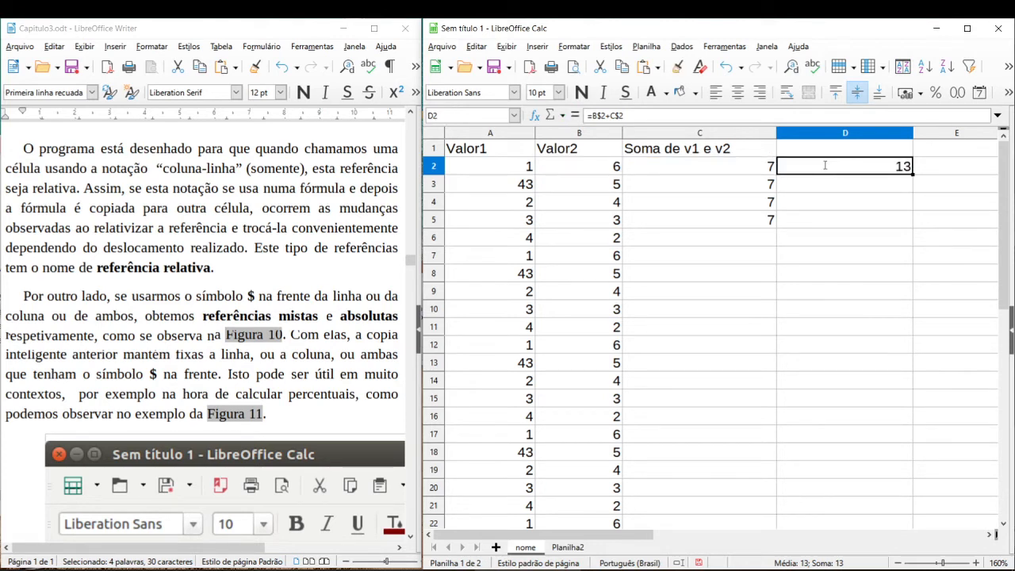
Clear the formulas in D2 and C2:C5.
key("Delete")
left_click_drag(748, 168, 743, 216)
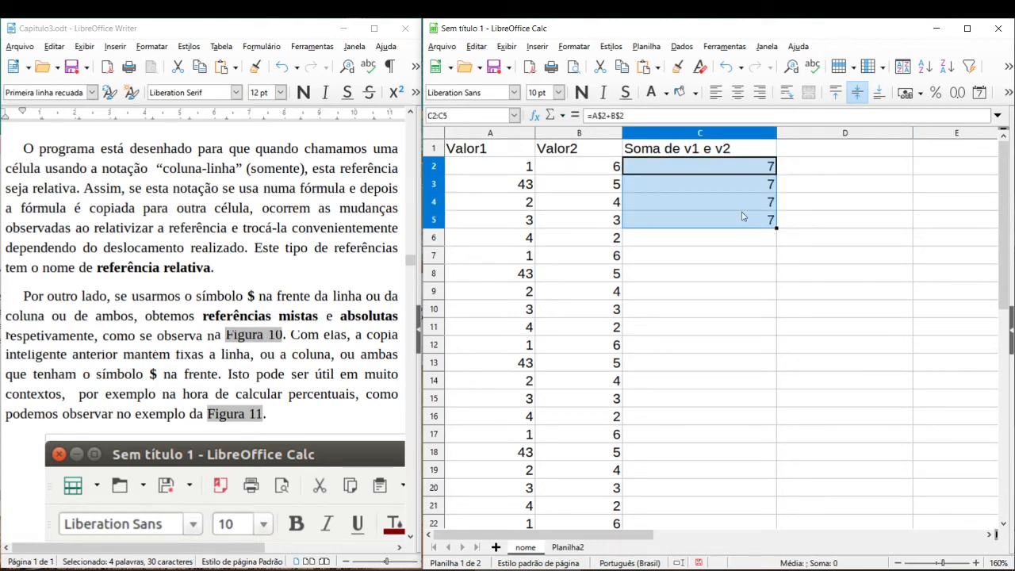
key("Delete")
left_click(727, 172)
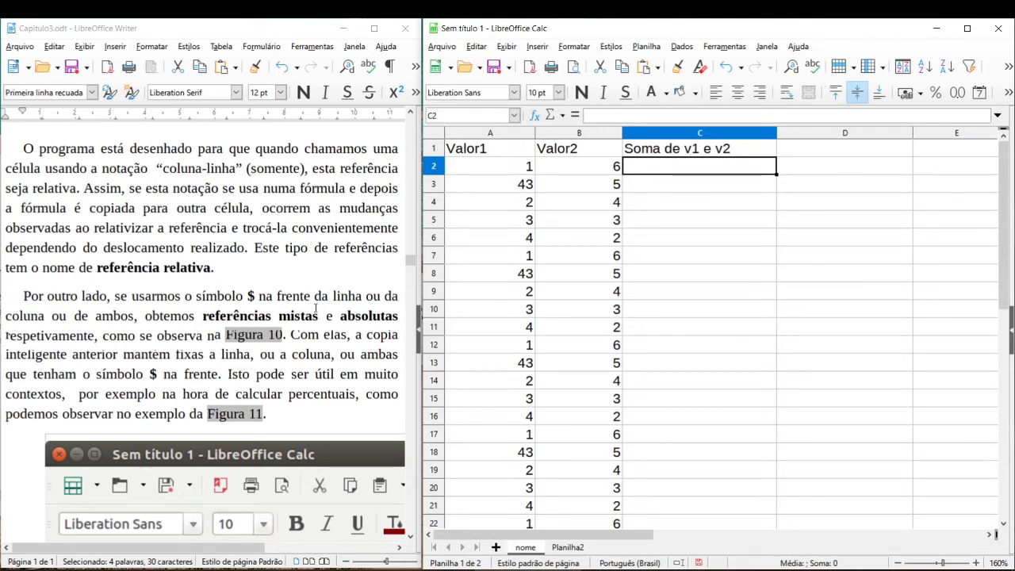
Switch to Capitulo3.odt in Writer and examine the passage on fixed references and the percentage example in Figura 11.
left_click_drag(291, 336, 186, 414)
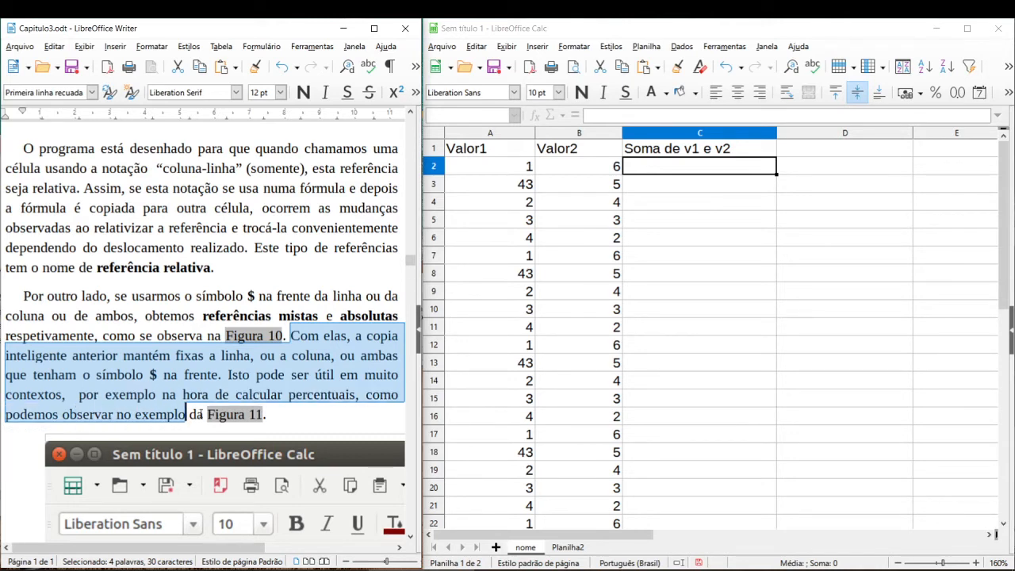
scroll(318, 302, "down", 8)
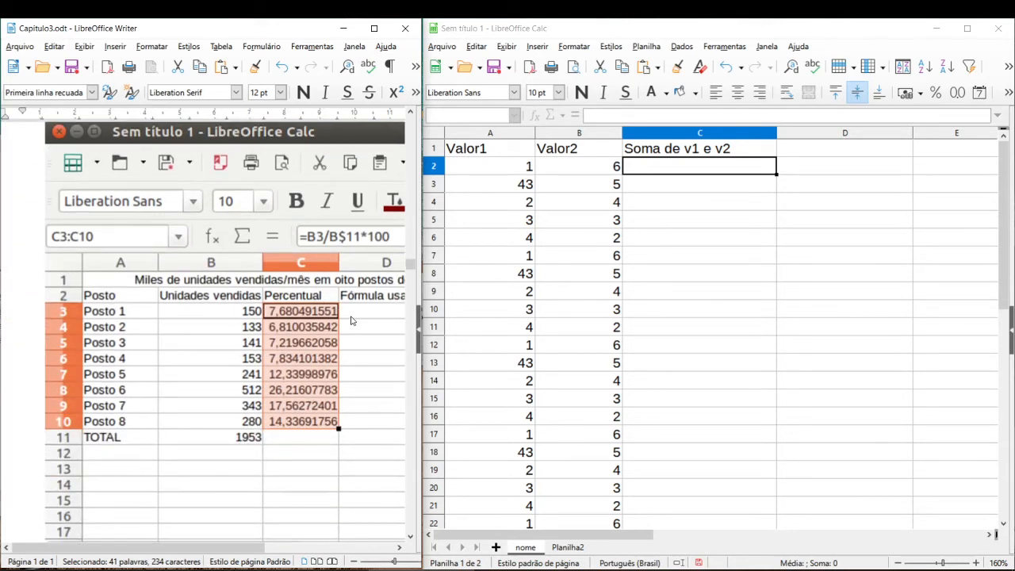
scroll(352, 321, "down", 1)
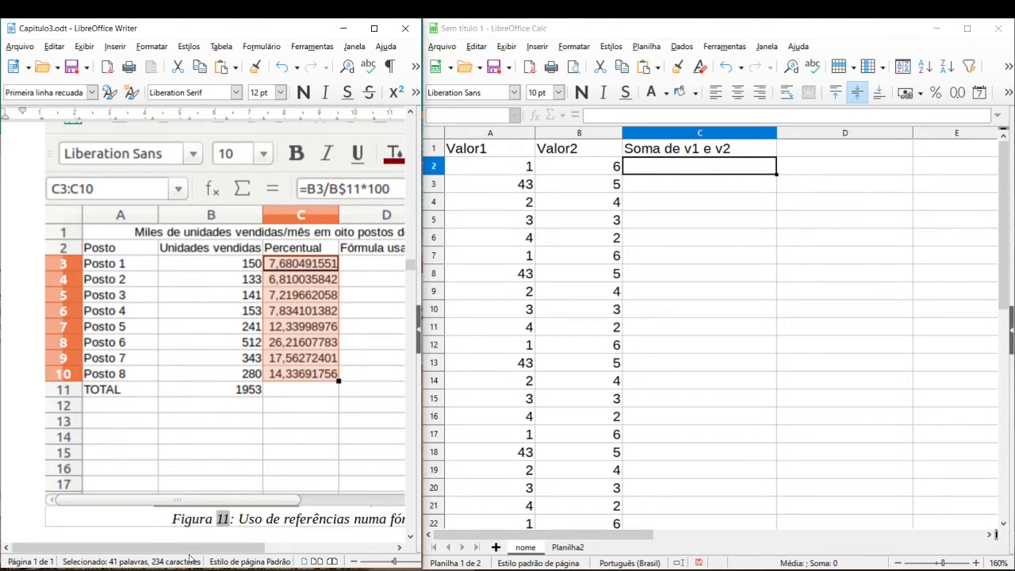
left_click(354, 562)
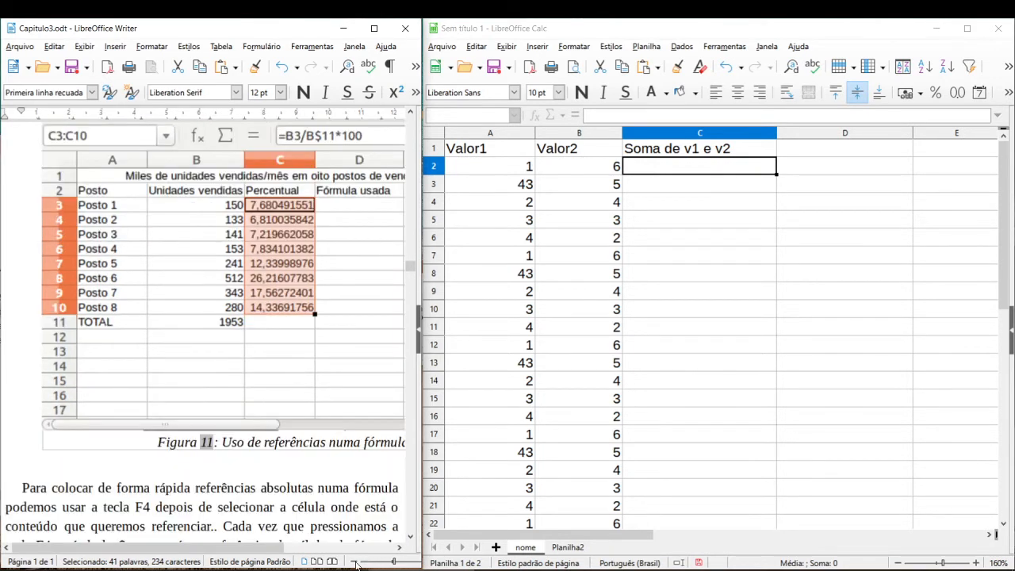
left_click(355, 562)
scroll(317, 371, "up", 10)
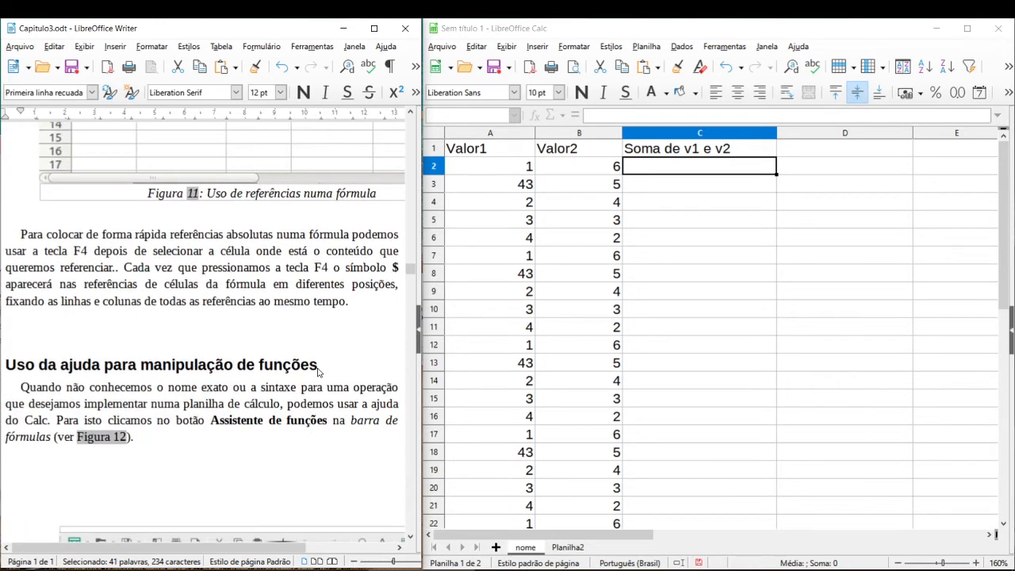
scroll(317, 371, "up", 6)
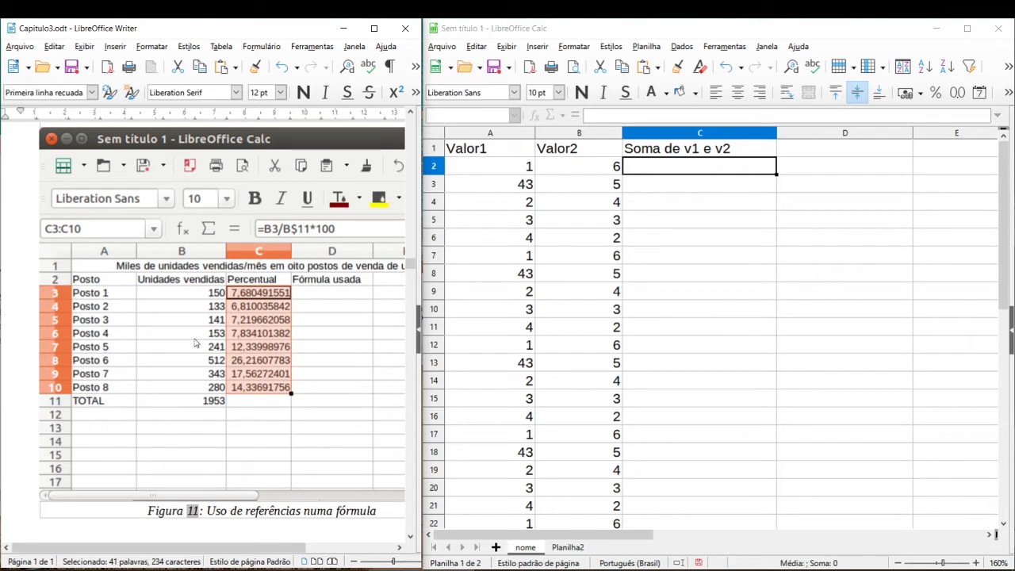
Adjust the zoom of Capitulo3.odt so the Figura 11 table and its percentage formula can be read.
left_click(665, 191)
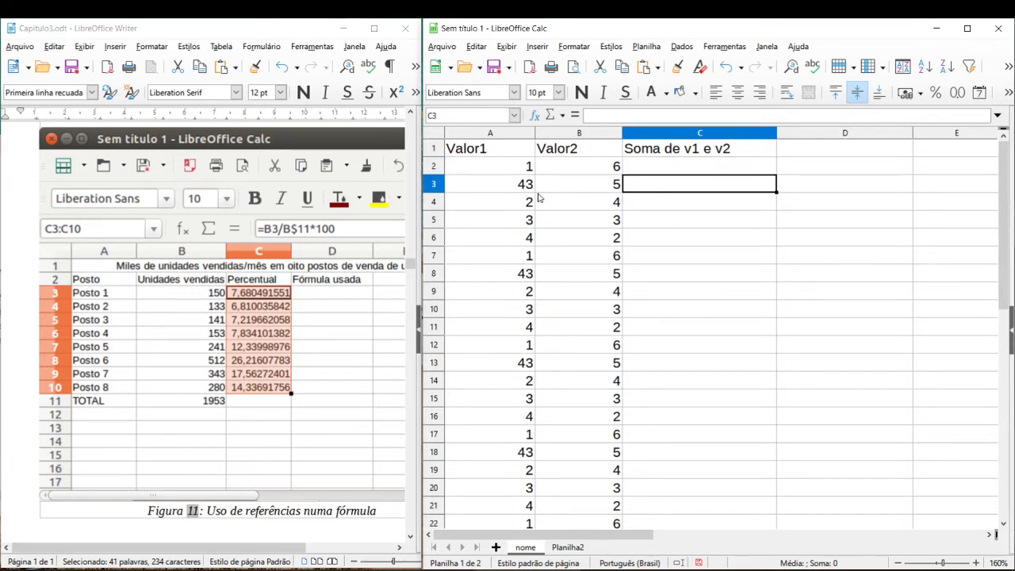
left_click(356, 562)
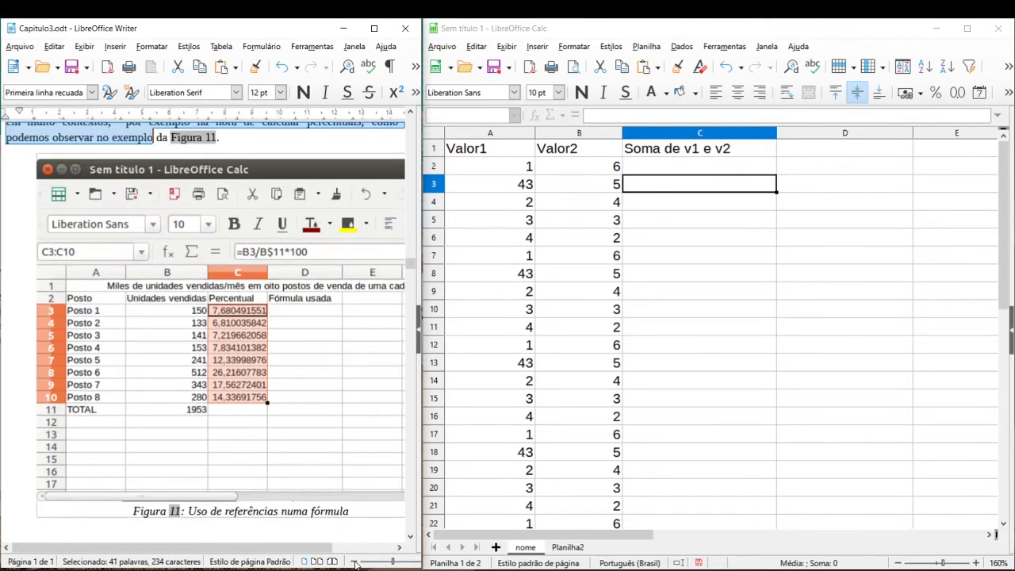
left_click(355, 562)
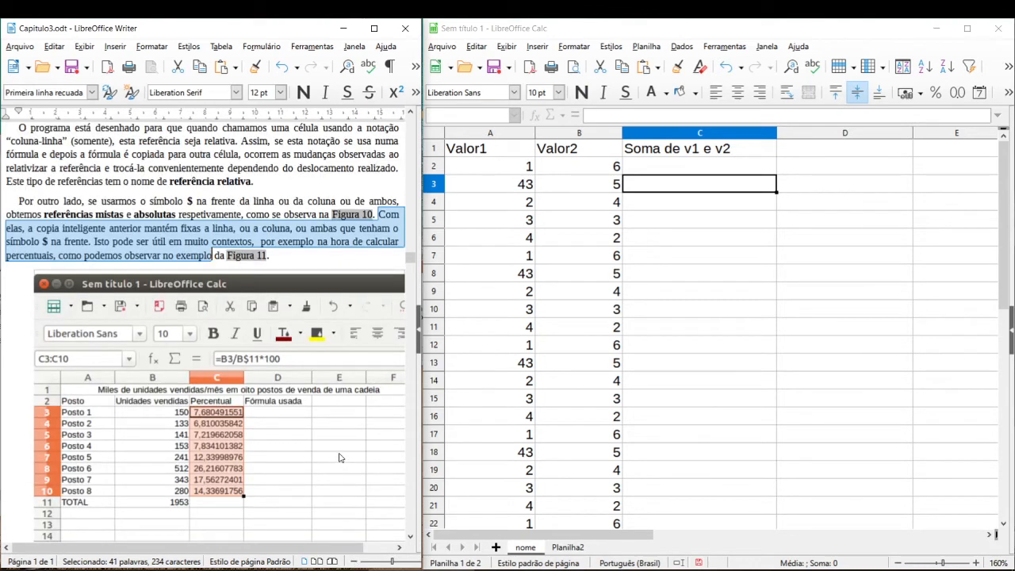
scroll(343, 455, "down", 2)
scroll(349, 457, "down", 1)
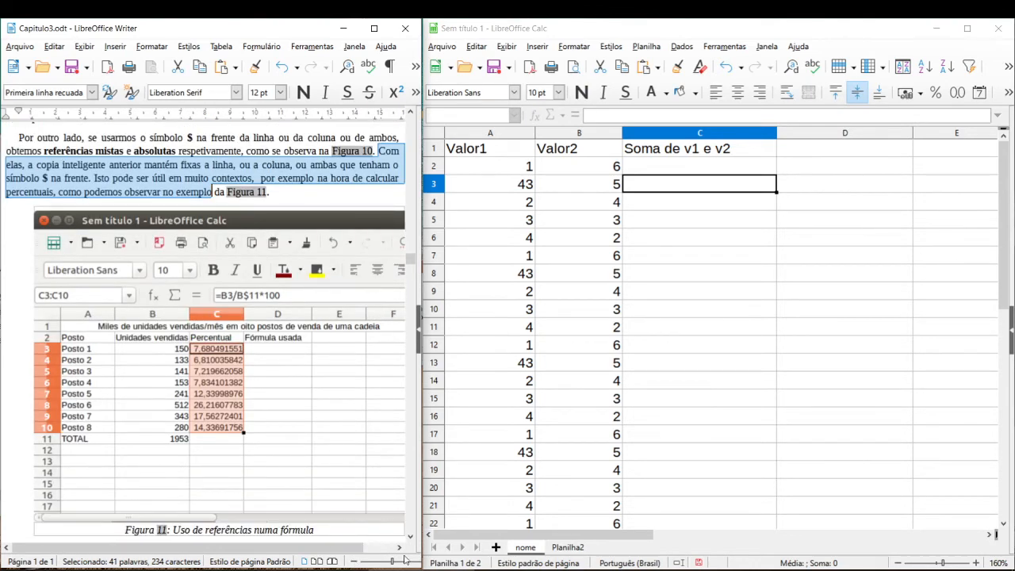
scroll(375, 527, "down", 1)
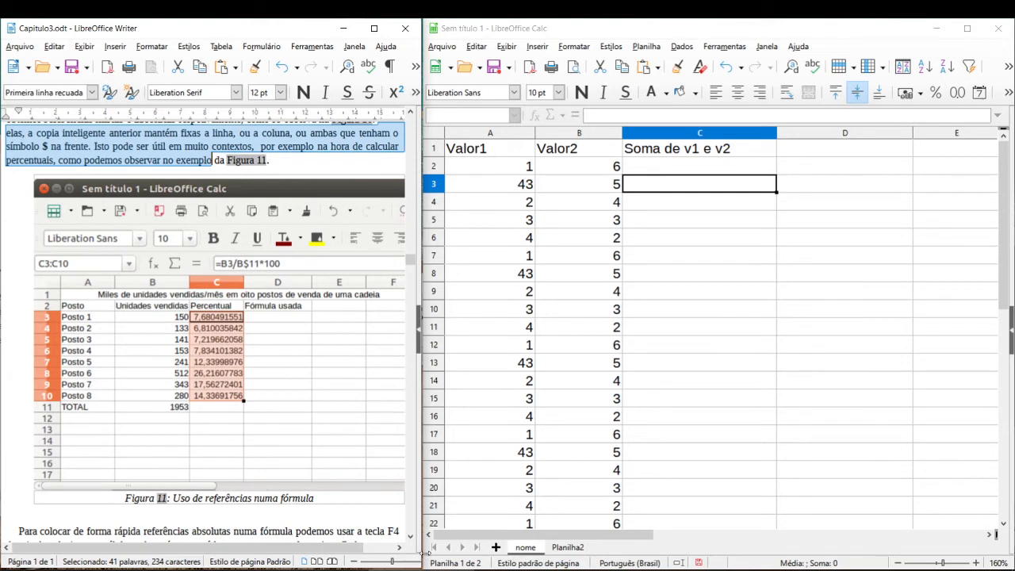
left_click(407, 561)
left_click(411, 561)
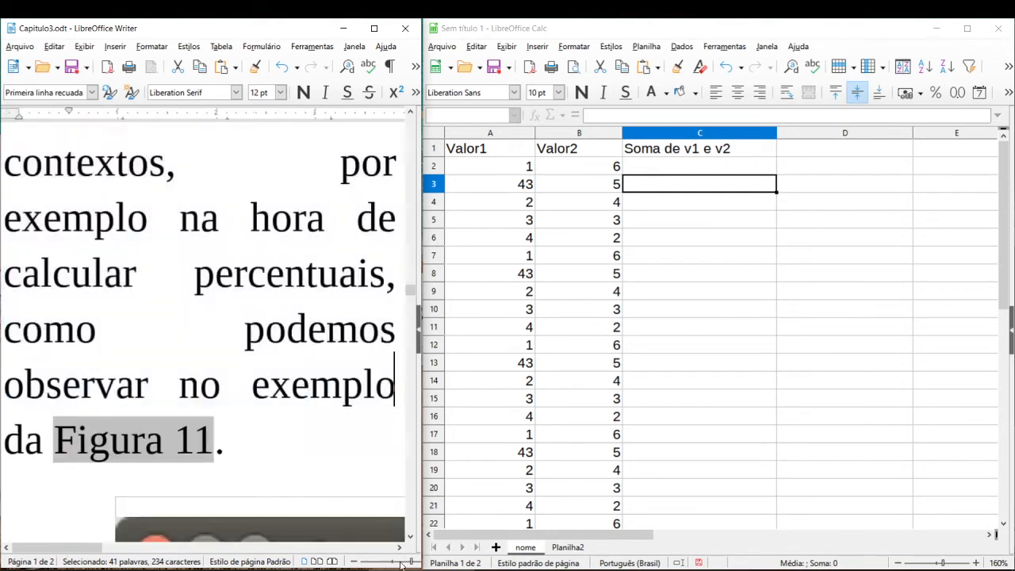
left_click(393, 561)
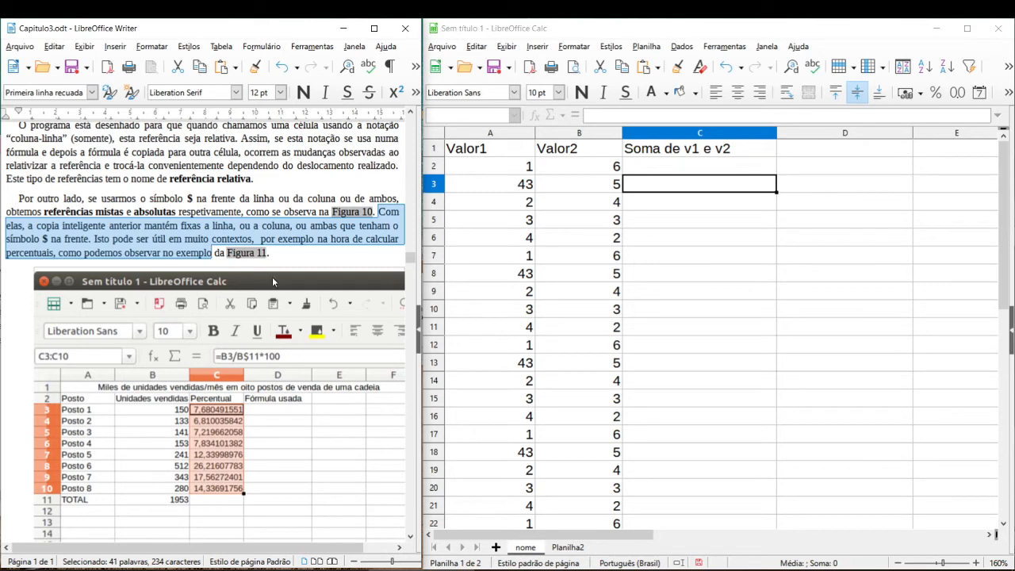
scroll(272, 277, "up", 1)
scroll(283, 245, "down", 3)
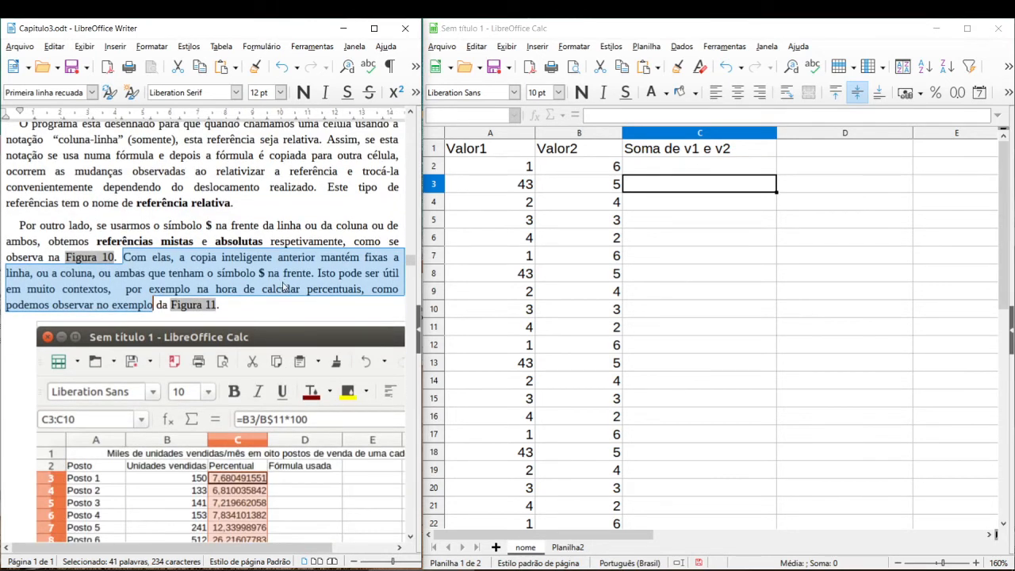
scroll(283, 288, "up", 1)
left_click(281, 287)
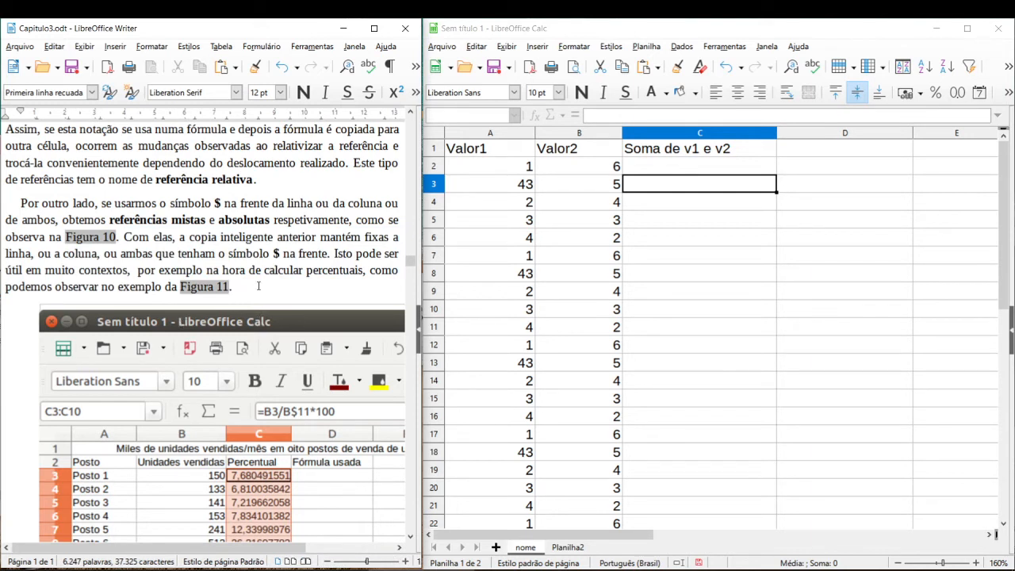
scroll(263, 282, "down", 2)
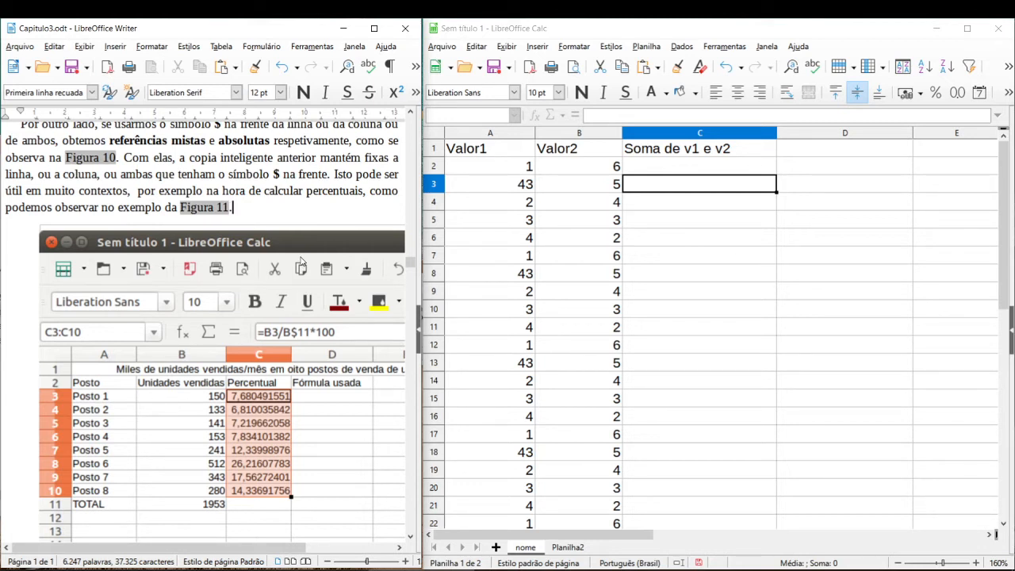
Switch to the Calc spreadsheet and clear the old values in A2:B36 and the headings in A1:C1.
left_click_drag(502, 168, 594, 299)
scroll(589, 356, "up", 4)
key("Delete")
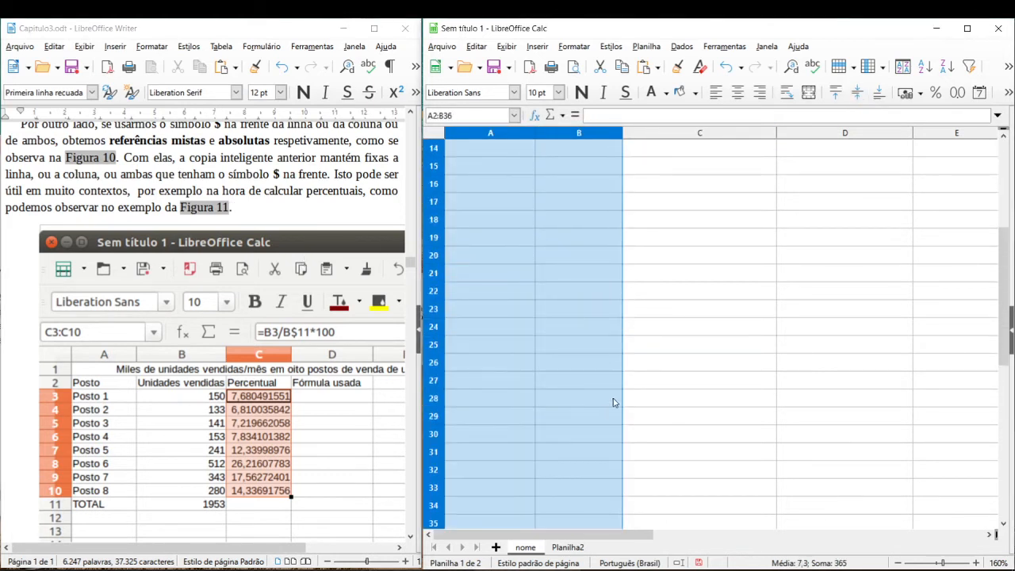
scroll(611, 401, "up", 4)
left_click(478, 165)
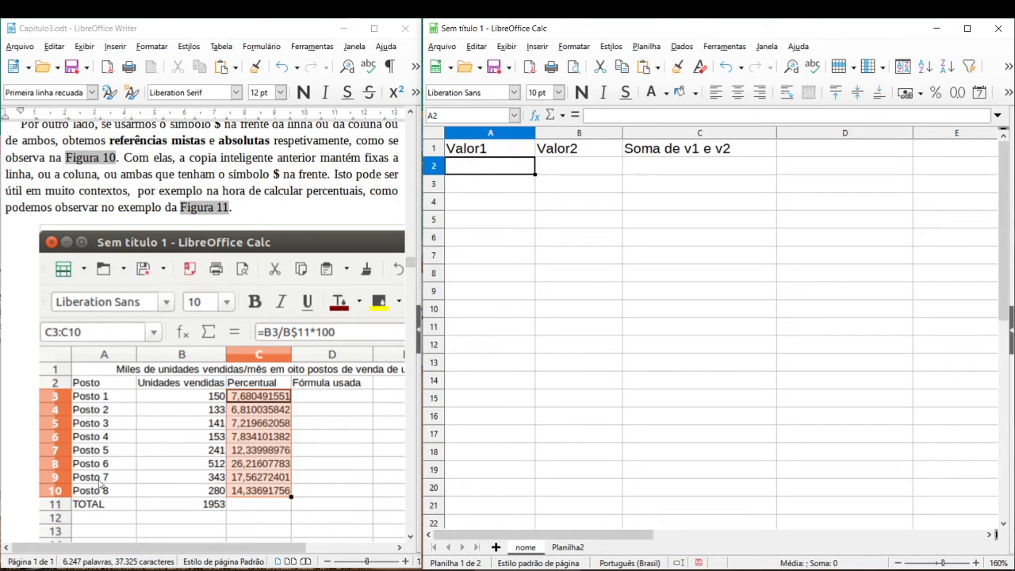
left_click_drag(485, 149, 674, 155)
key("Delete")
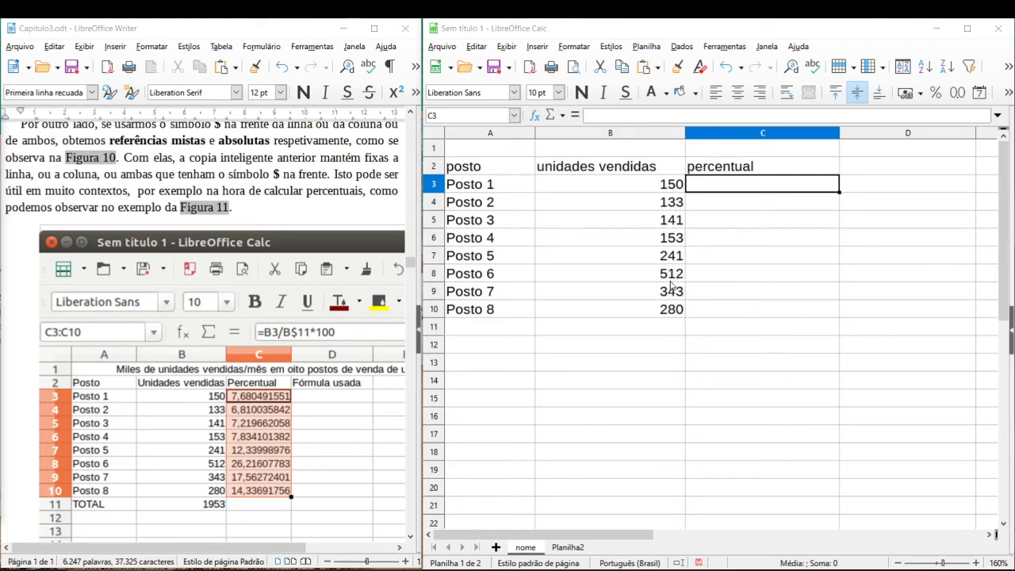
Label A11 as Total and sum the units sold in B11 with =SOMA(B3:B10).
left_click(493, 328)
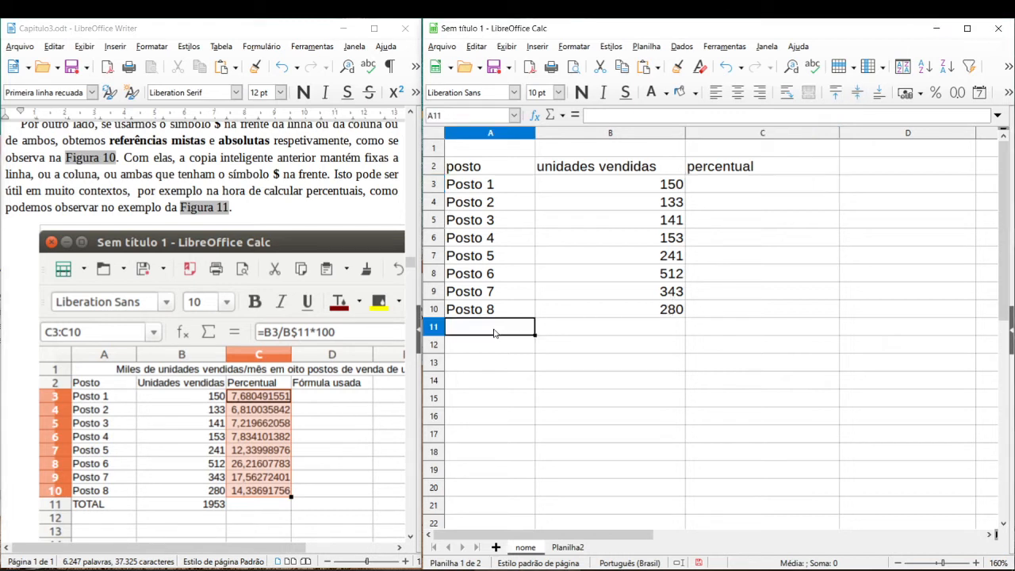
type("Total")
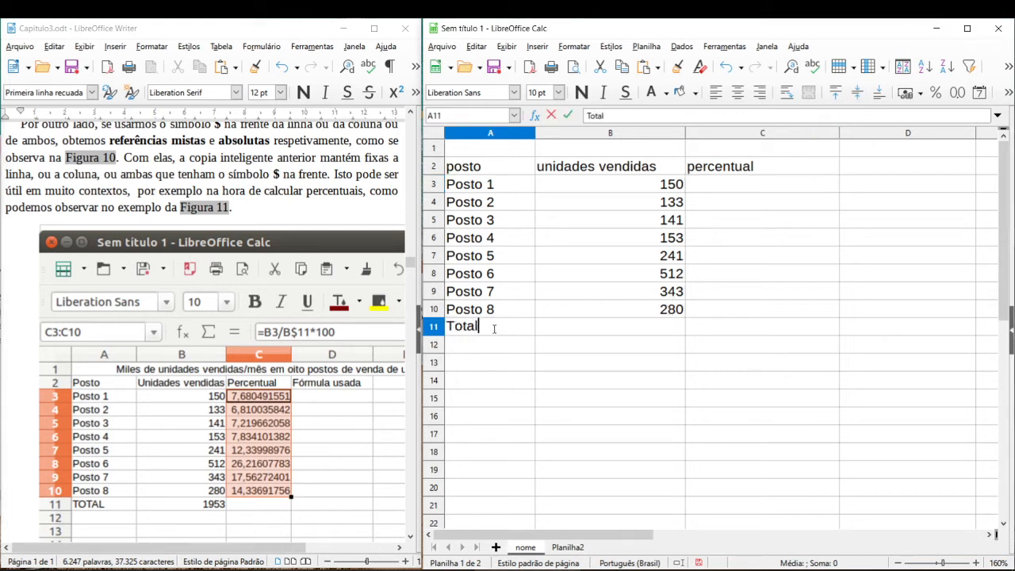
left_click(592, 333)
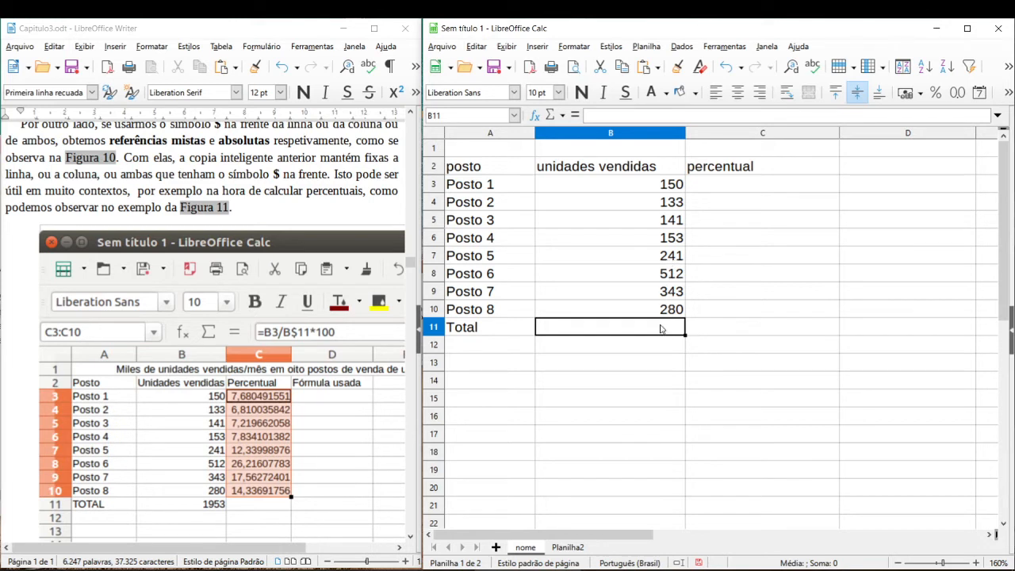
type("=s")
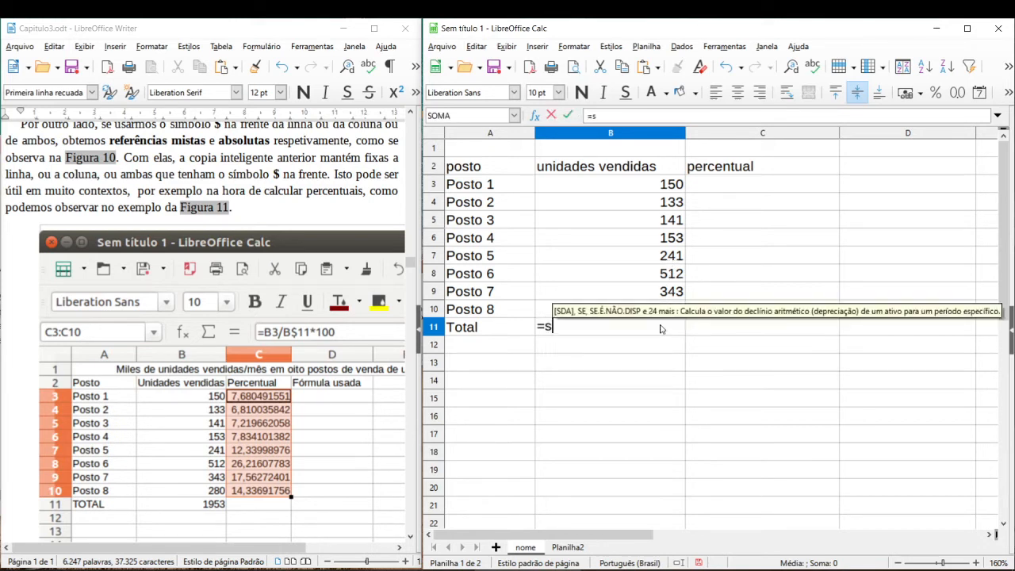
type("oma(")
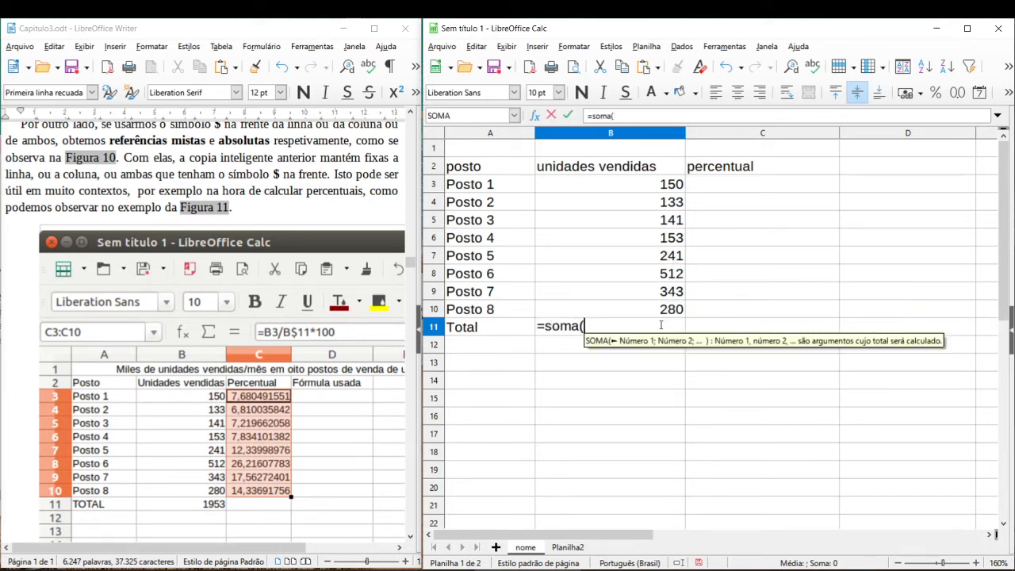
left_click_drag(653, 190, 636, 305)
key("Return")
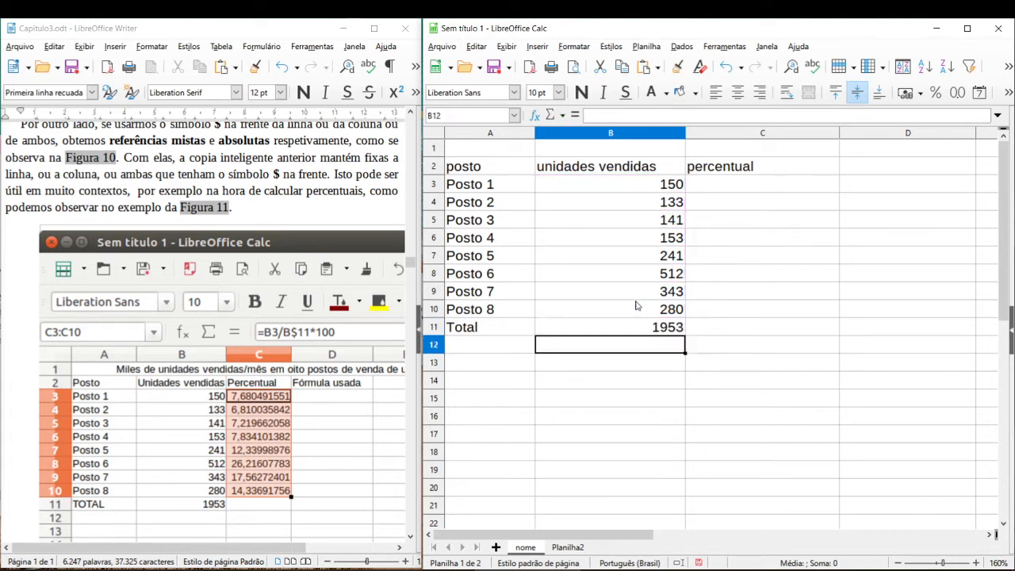
Examine the Posto rows, the units sold by Posto 1 and the overall total as the parts of the percentage calculation.
left_click(674, 332)
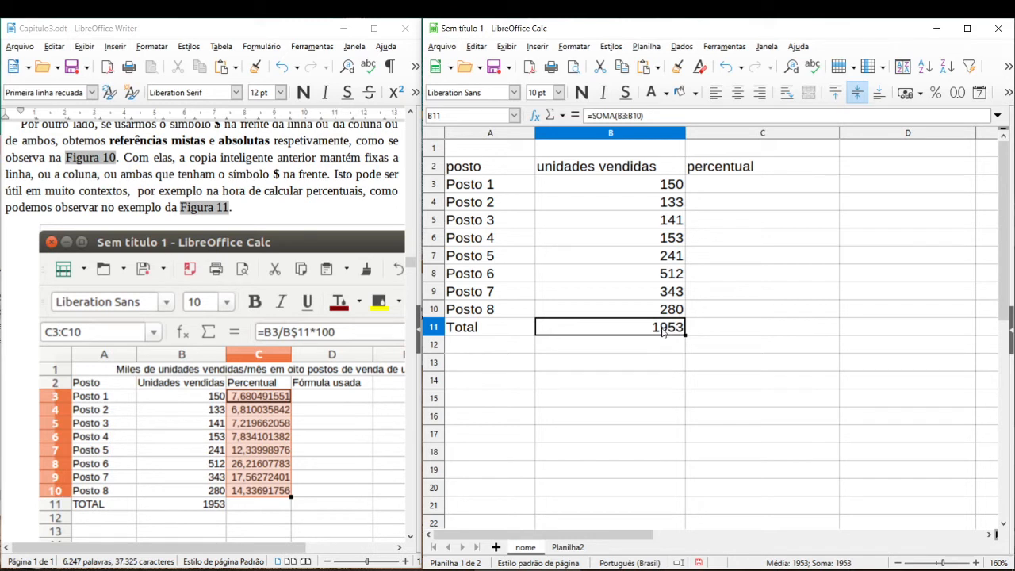
left_click(669, 191)
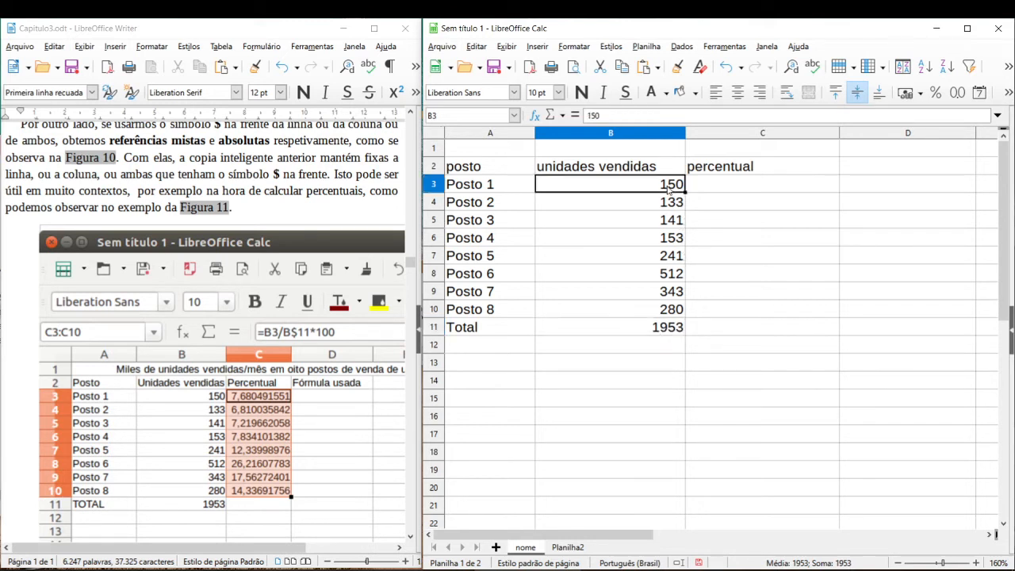
left_click(506, 188)
left_click(508, 225)
left_click(508, 256)
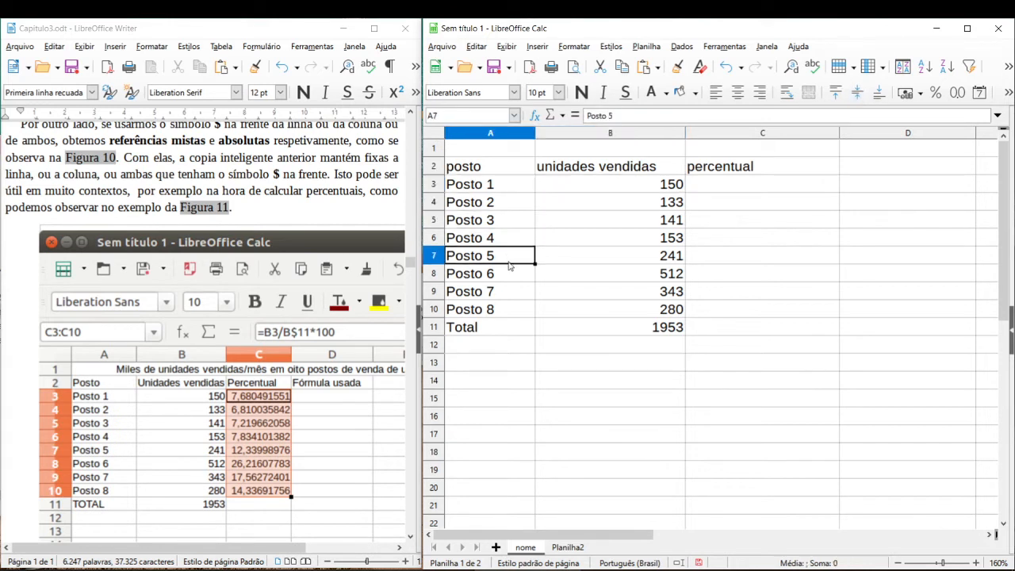
left_click(511, 277)
left_click(513, 309)
left_click(670, 186)
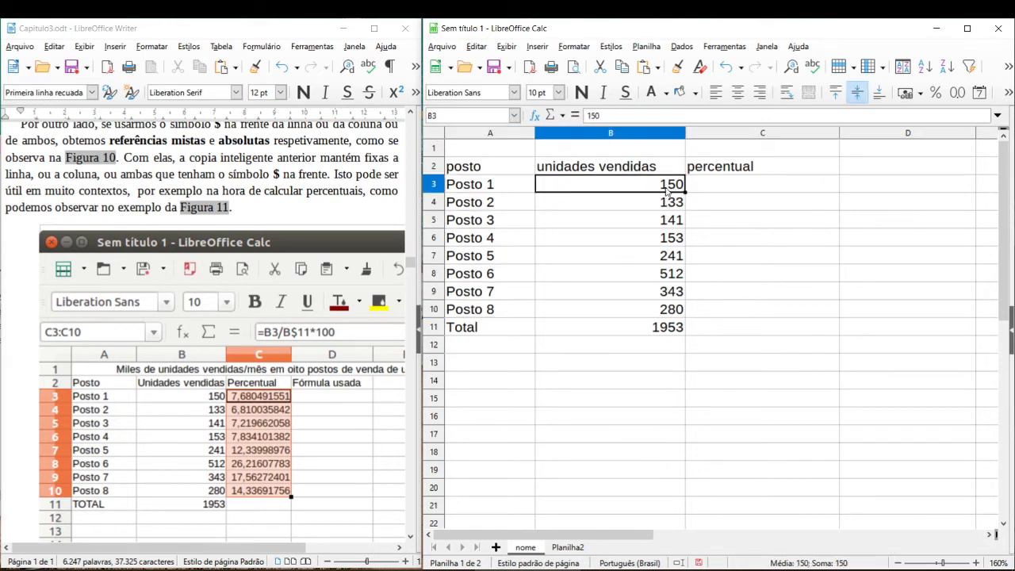
left_click(663, 331)
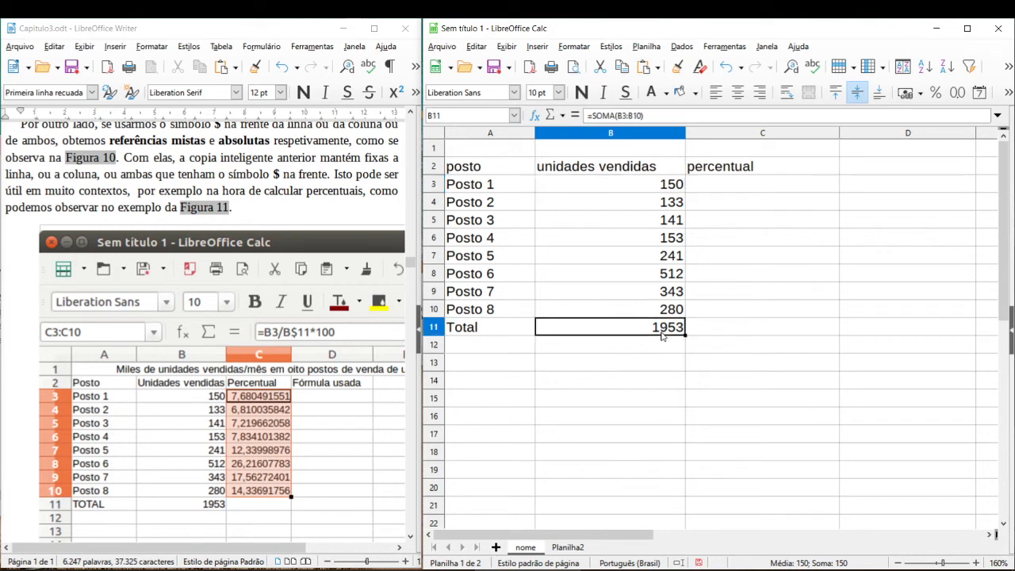
Compare the units sold by Posto 2 and Posto 3 with the overall total in B11.
left_click(668, 201)
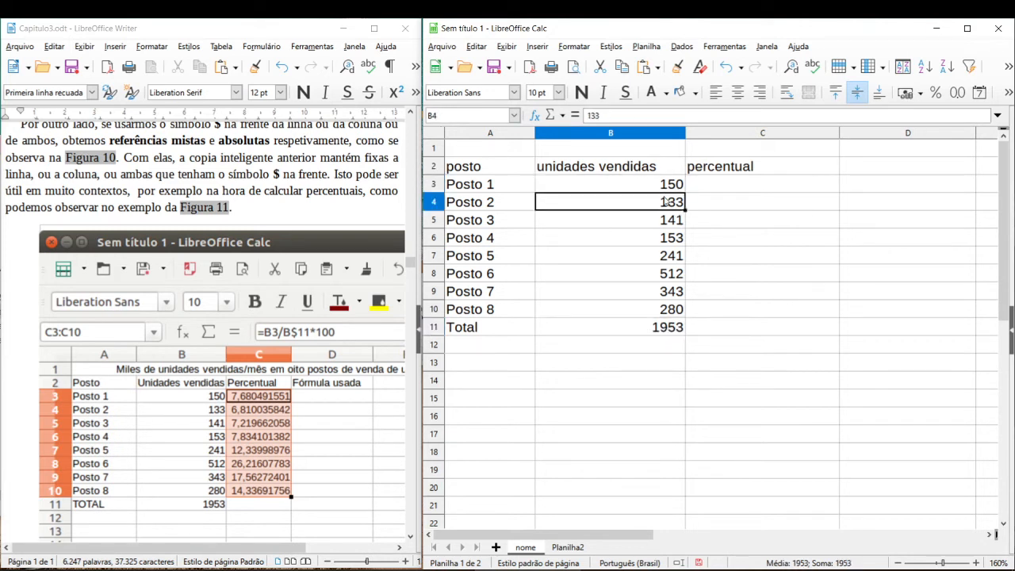
left_click(667, 328)
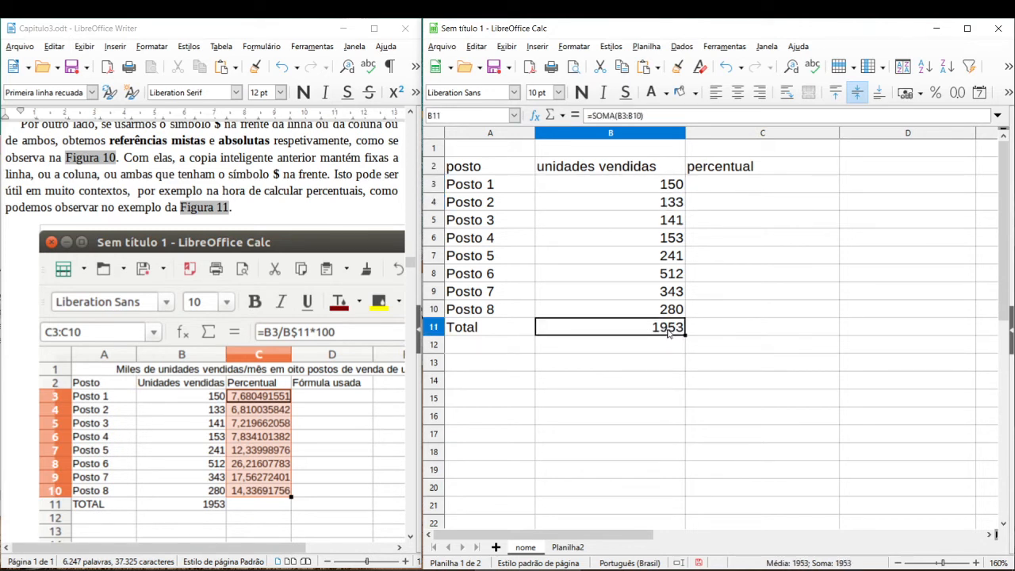
left_click(672, 222)
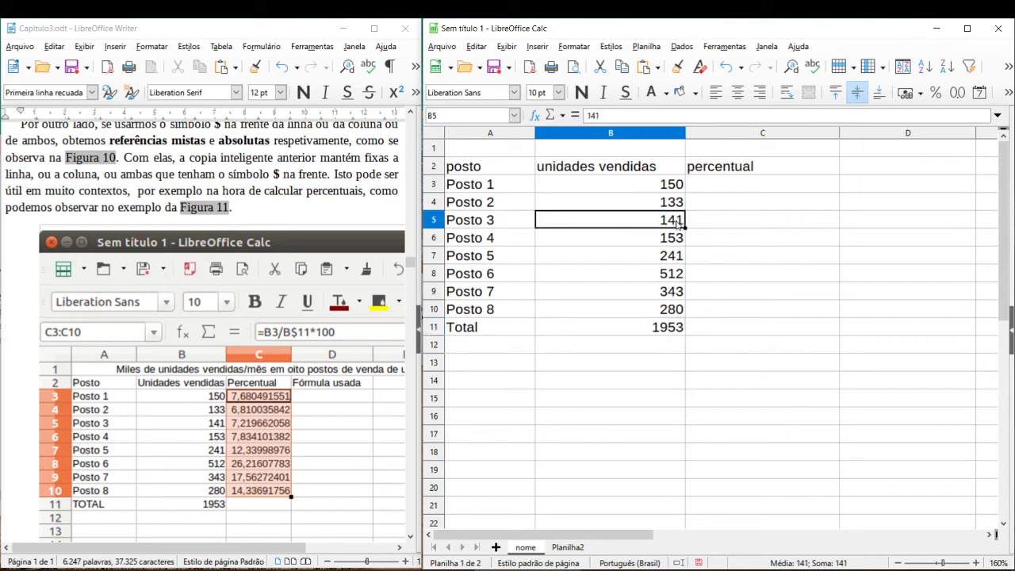
left_click(671, 333)
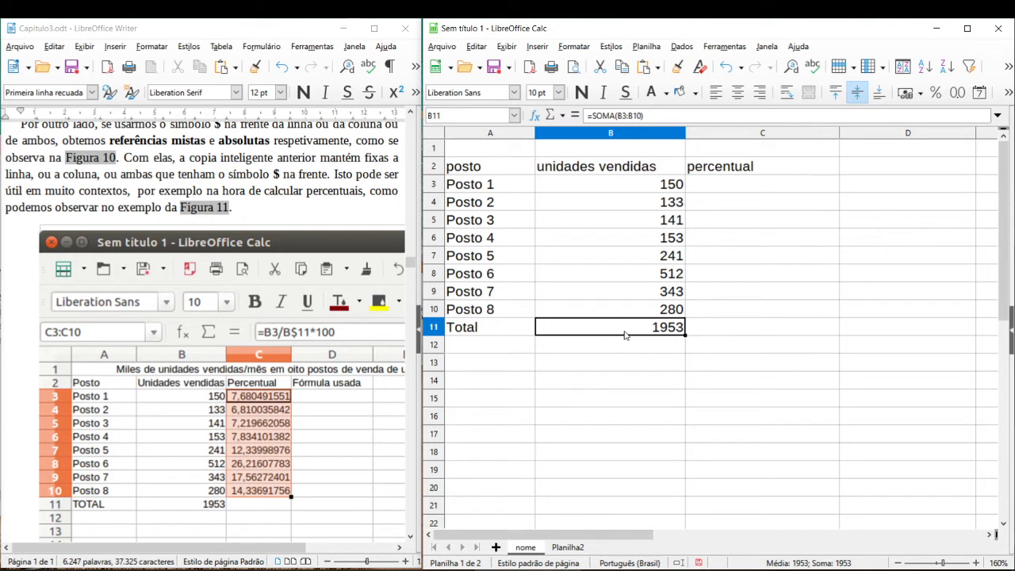
Calculate the percentage for Posto 1 in C3 with the formula =B3/B11*100.
left_click(728, 187)
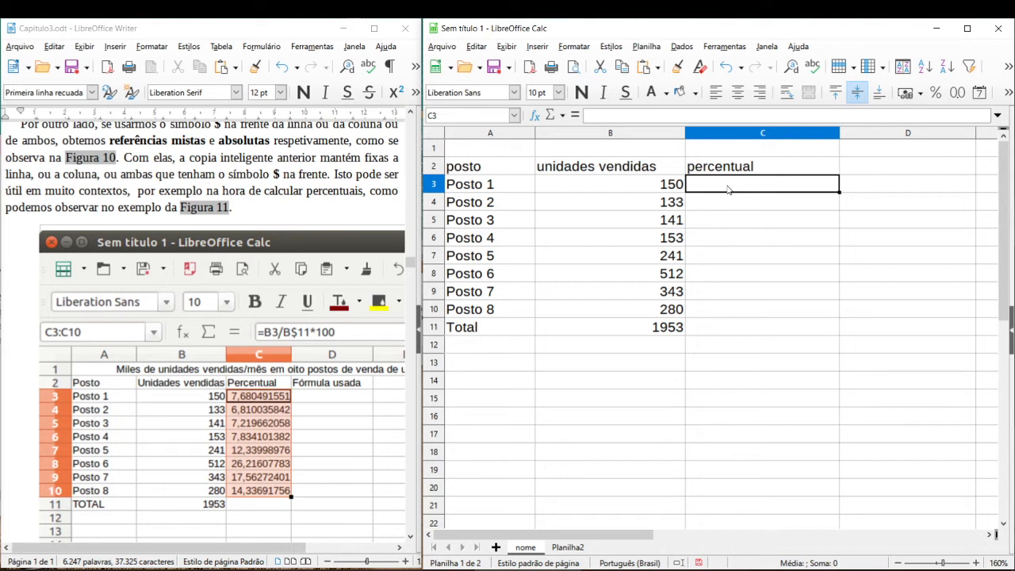
type("=")
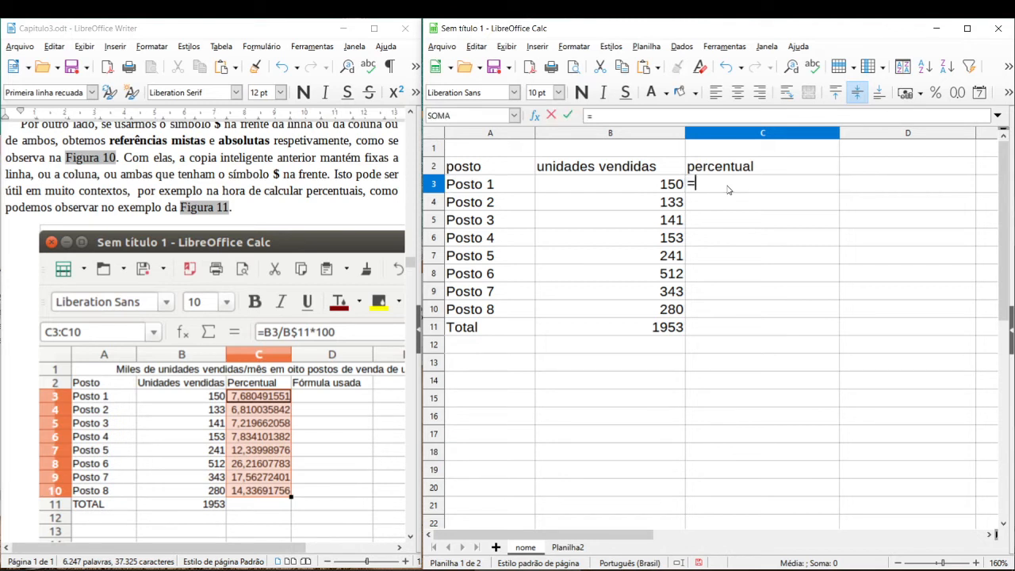
left_click(660, 188)
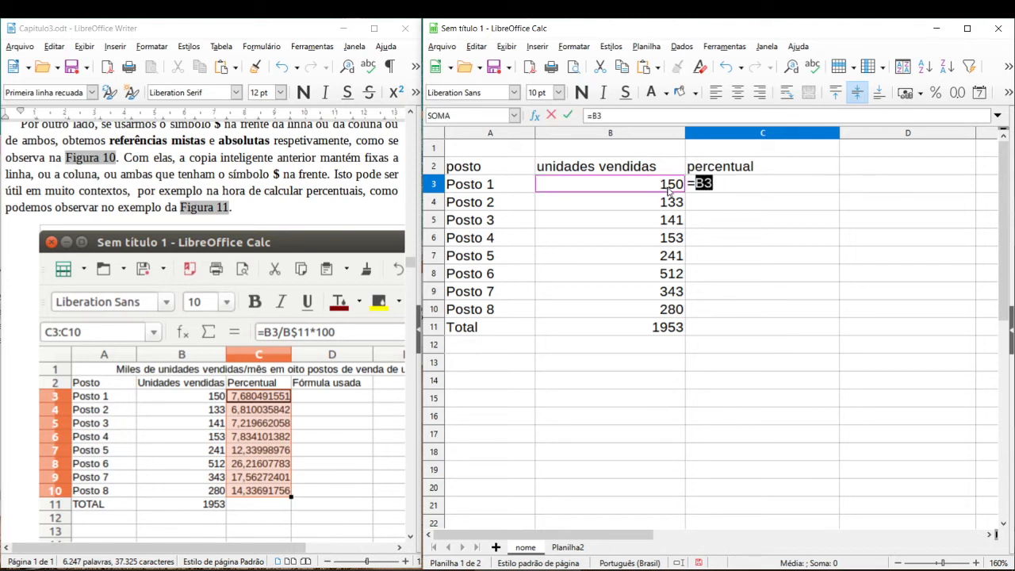
left_click(718, 183)
left_click(670, 331)
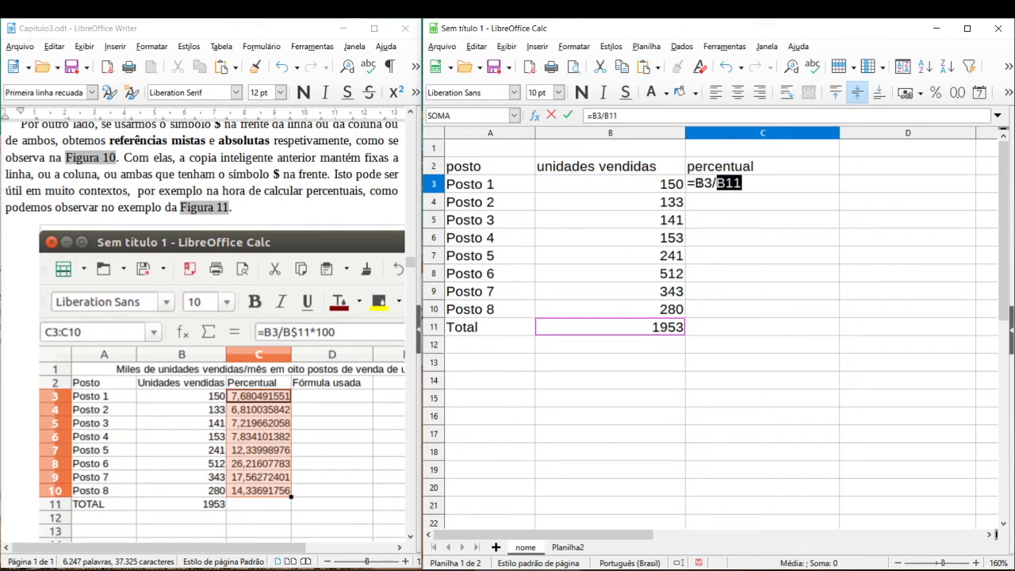
left_click(747, 183)
type("*100")
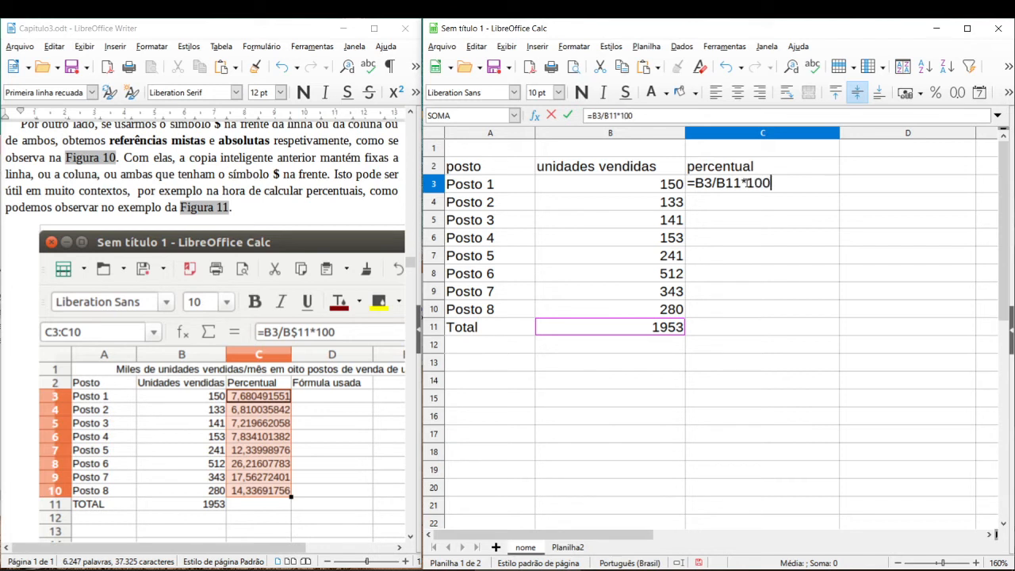
key("Return")
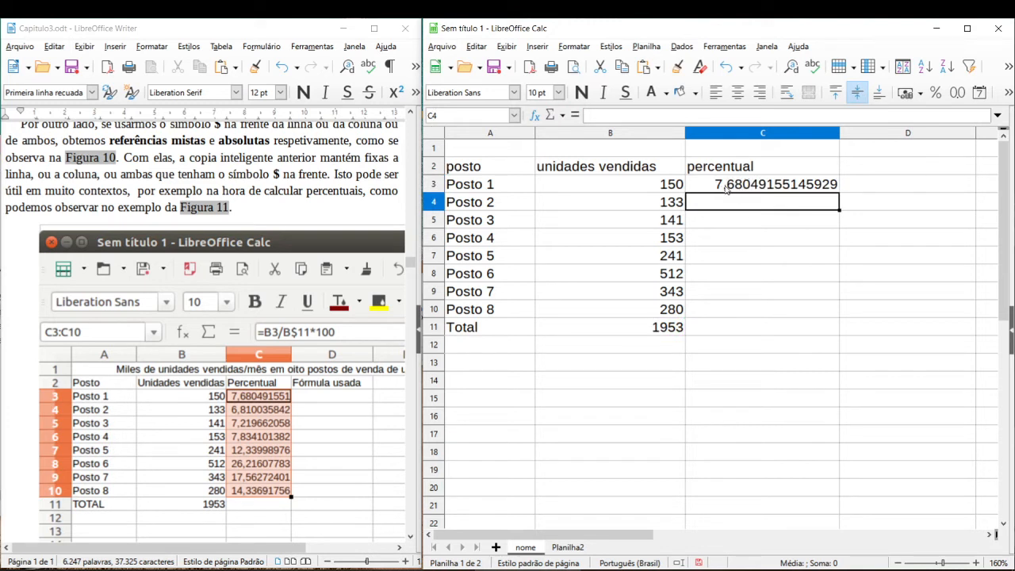
Examine the relative-reference formula in C3 and the empty percentual cells down to C10 that need the same calculation.
left_click(726, 187)
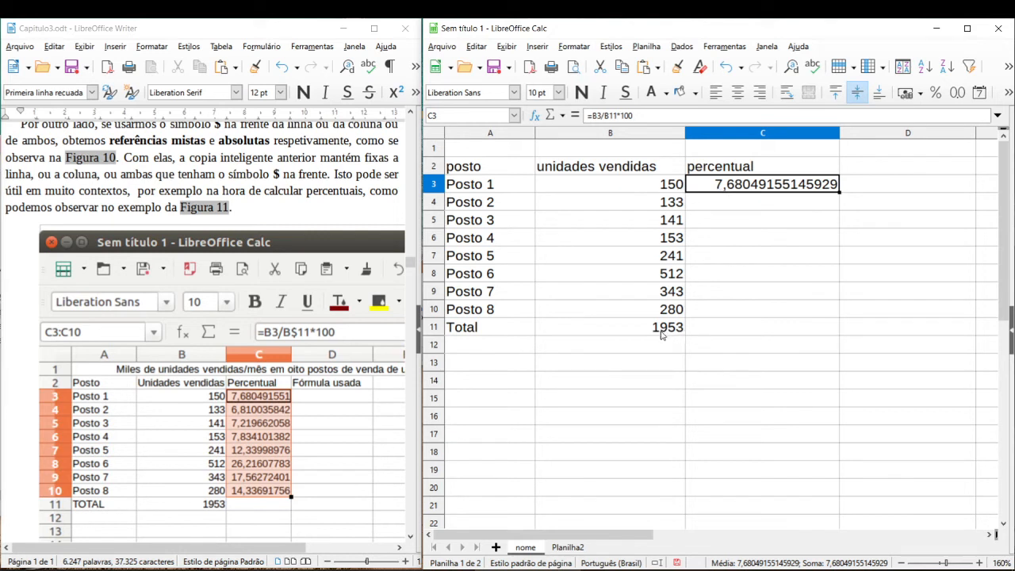
left_click(729, 201)
left_click(736, 186)
left_click(732, 200)
left_click(732, 223)
left_click(729, 240)
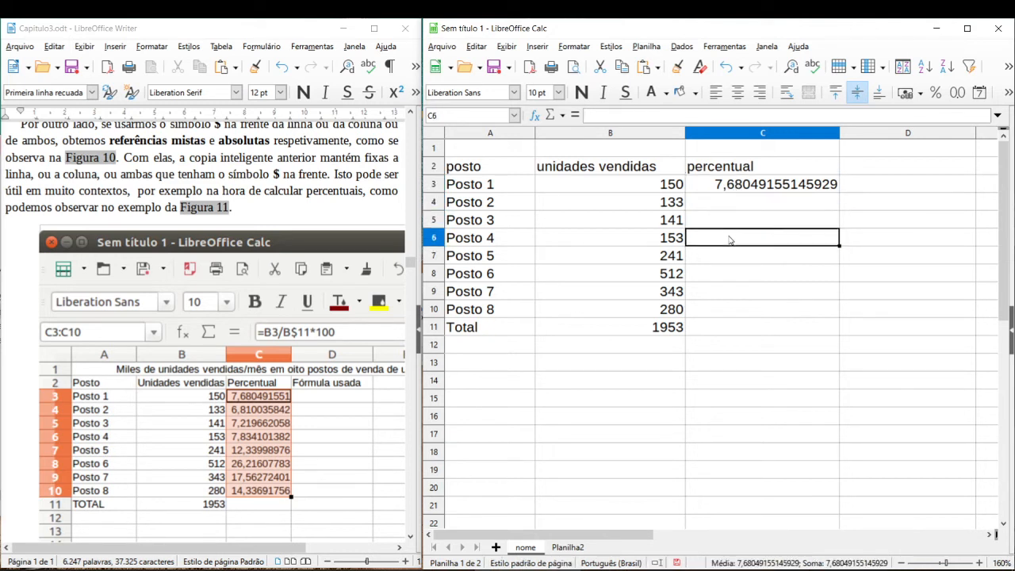
left_click(730, 260)
left_click(731, 280)
left_click(729, 295)
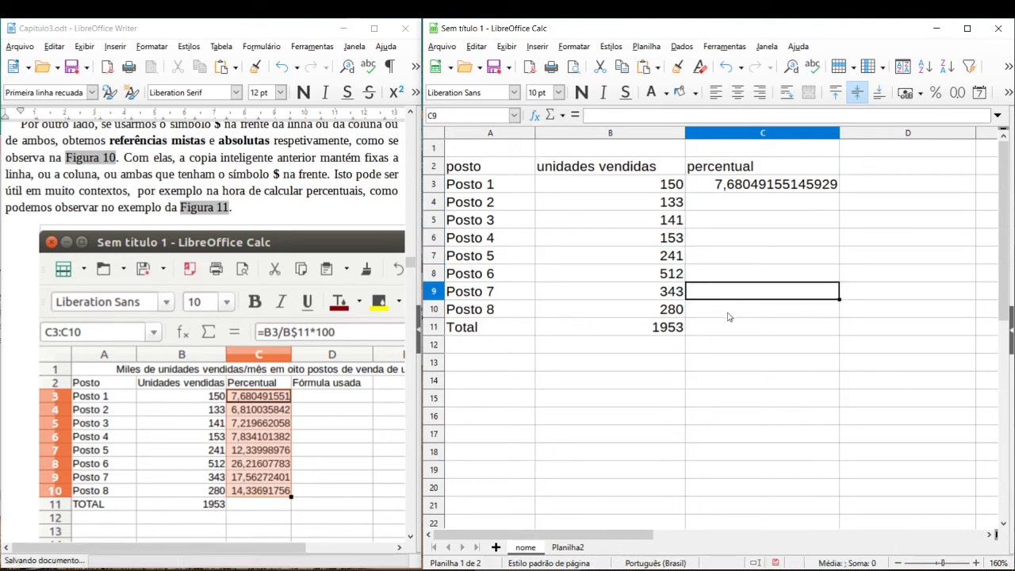
left_click(736, 194)
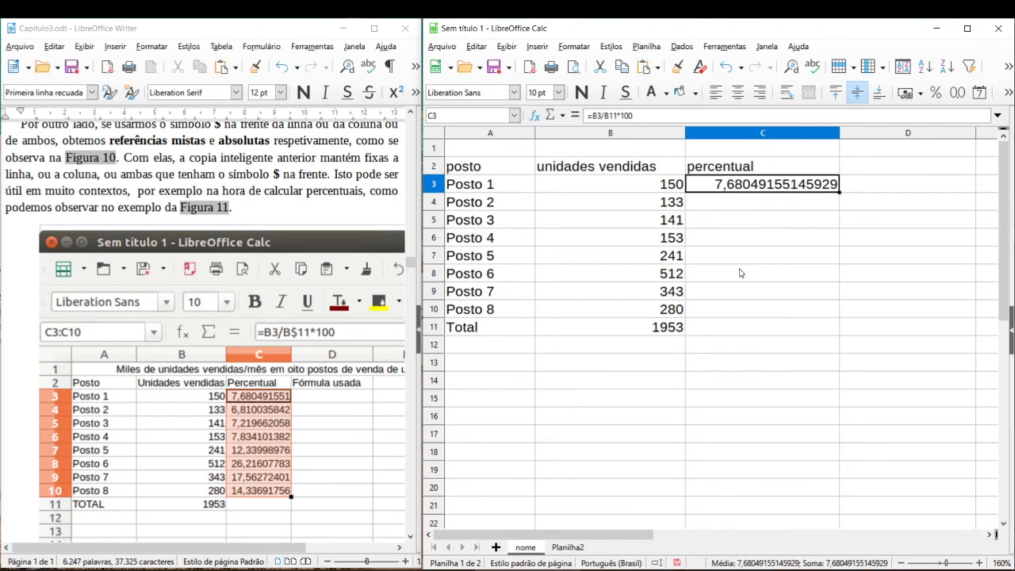
left_click(736, 311)
left_click(743, 186)
left_click(734, 198)
left_click(736, 188)
key("ctrl+c")
left_click(730, 204)
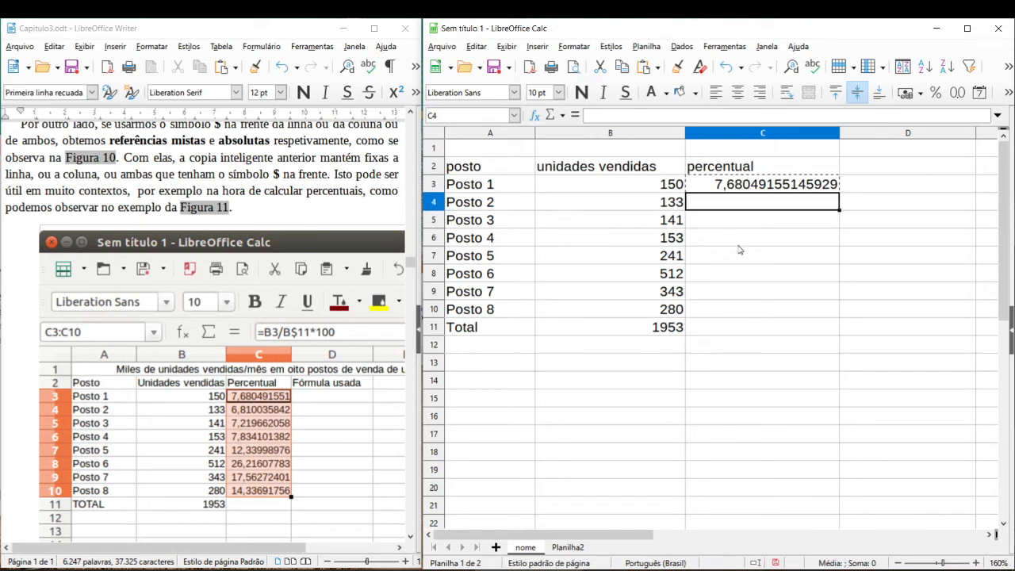
left_click(746, 188)
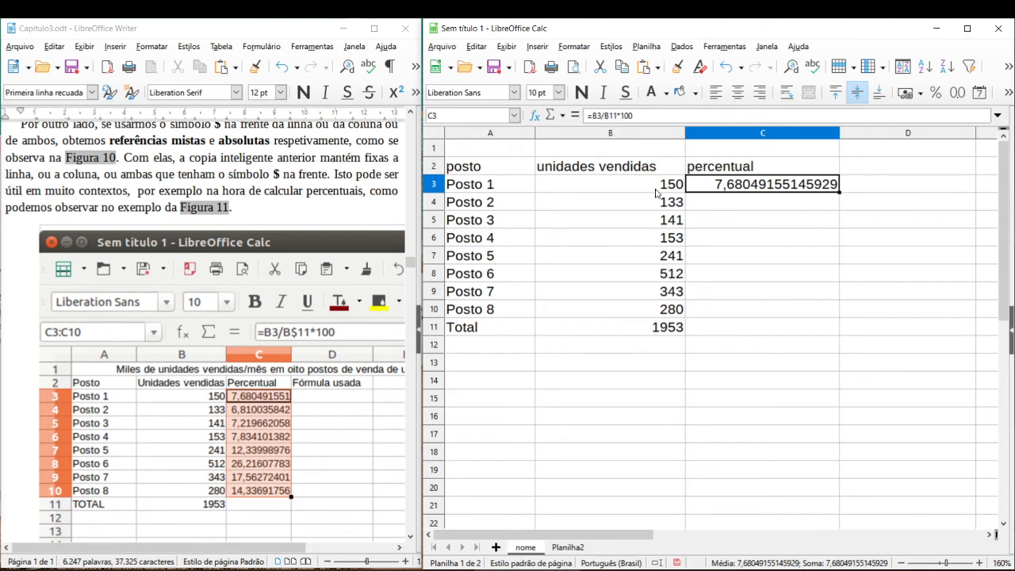
Fix the total's row in the C3 formula so that it reads =B3/B$11*100.
double_click(726, 185)
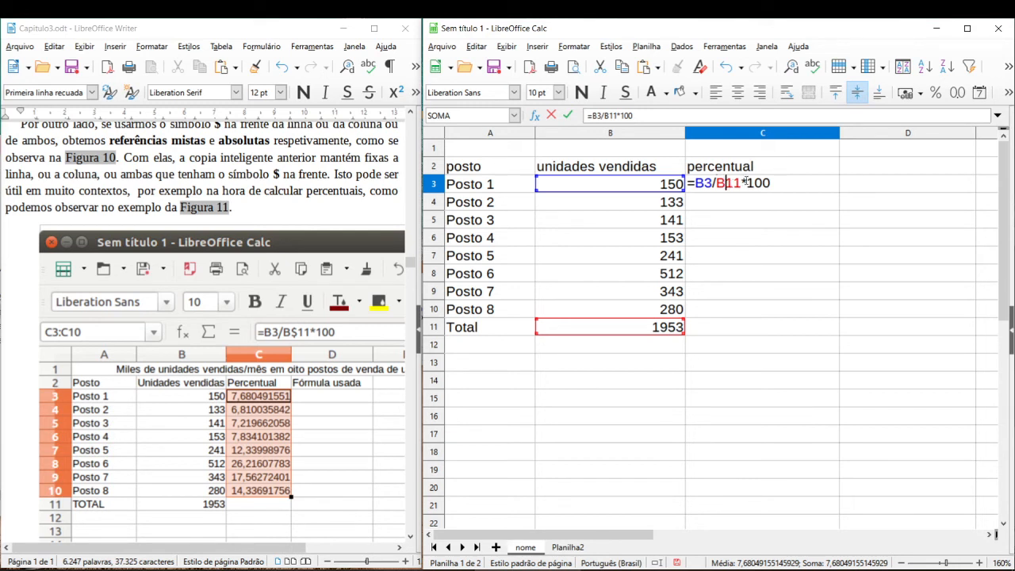
type("$")
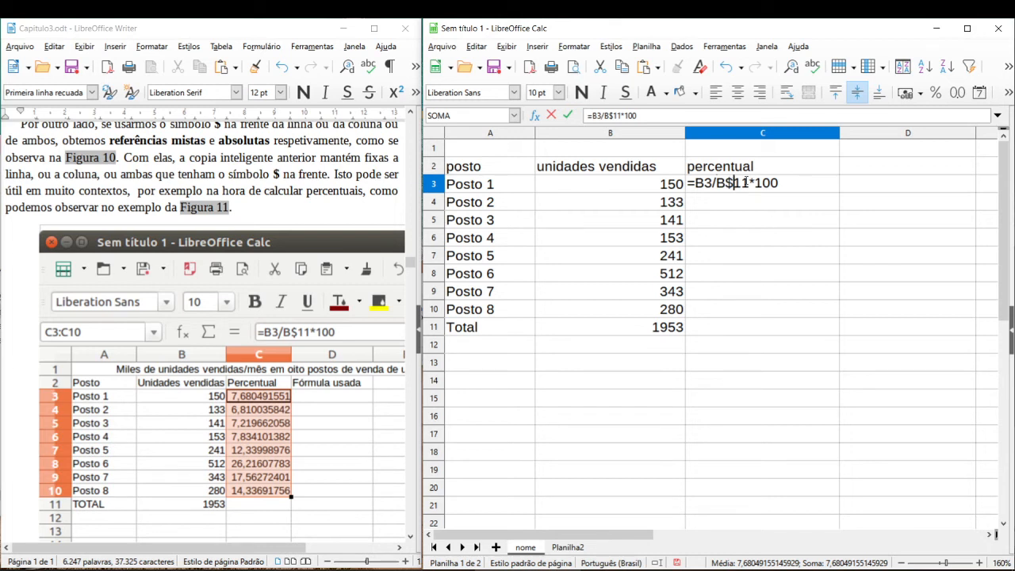
key("Return")
Copy the percentage formula from C3 to C4 and inspect the cell references in the copy.
left_click(745, 183)
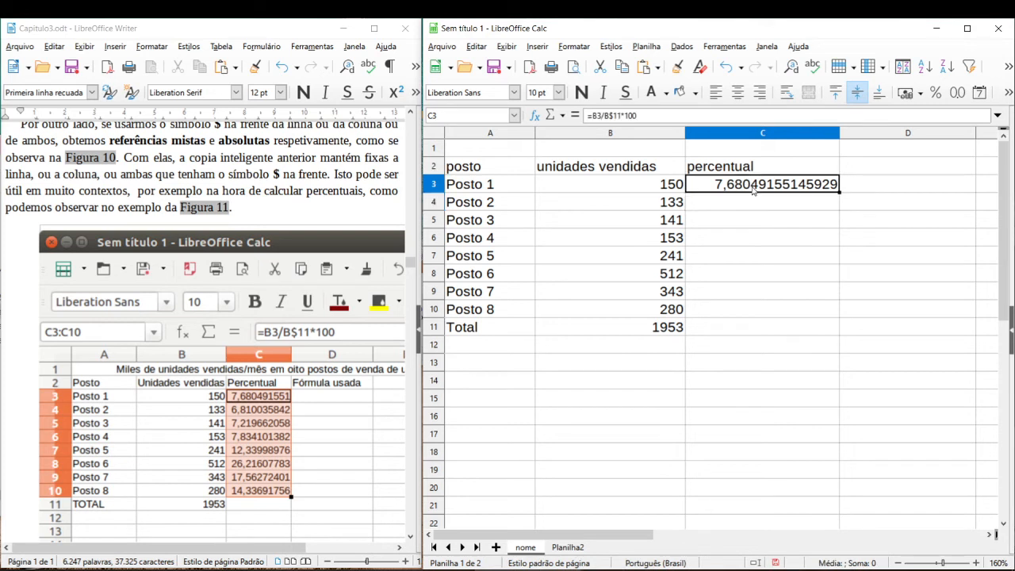
key("ctrl+c")
left_click(749, 204)
key("ctrl+v")
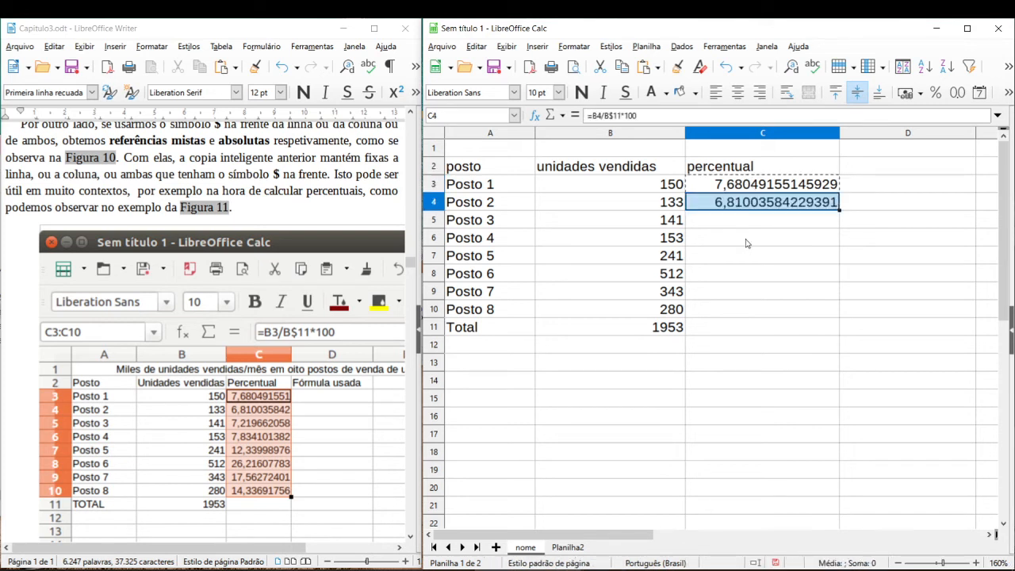
key("F2")
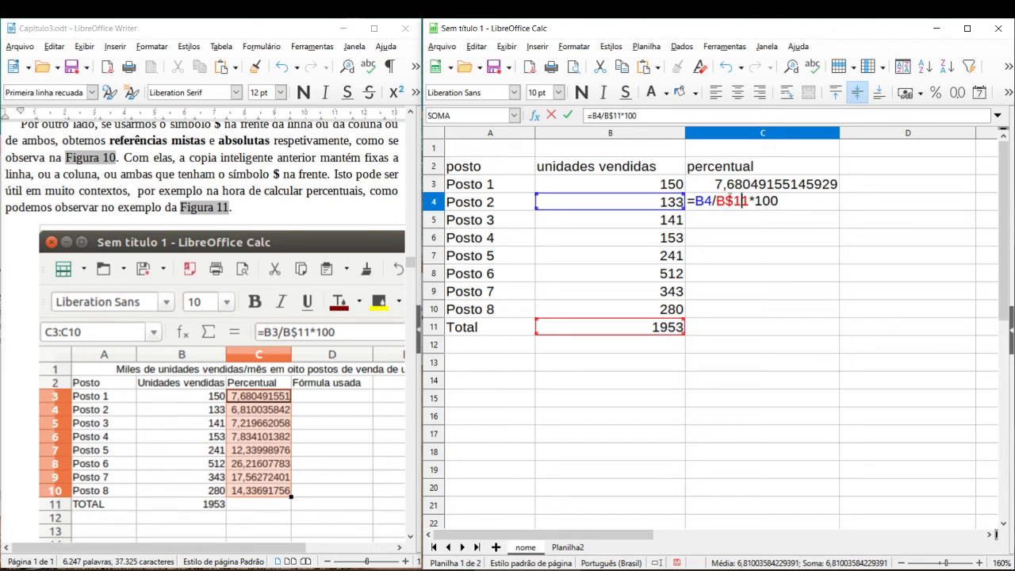
left_click(734, 202)
left_click(785, 239)
key("Escape")
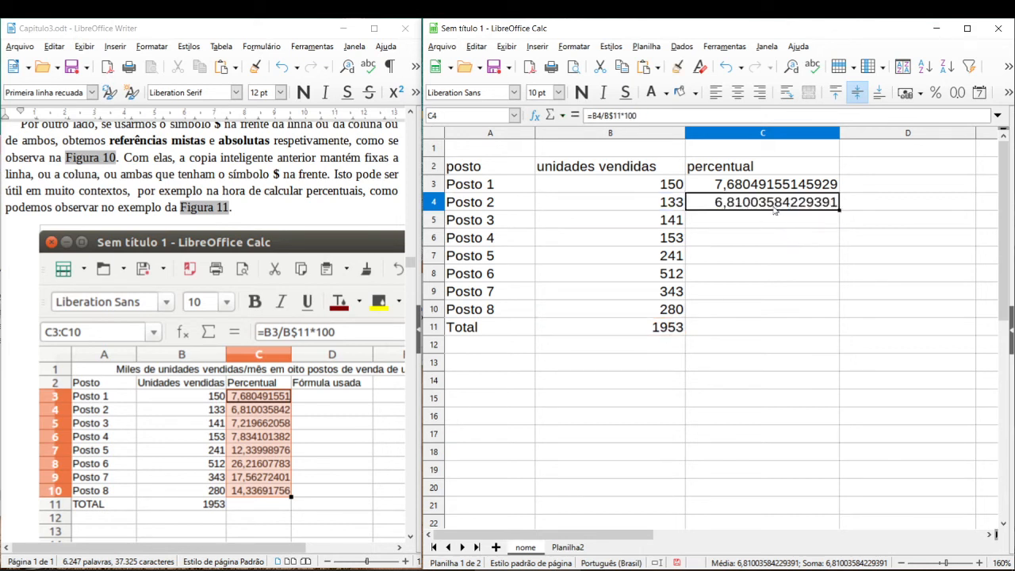
Copy the percentage formula from C4 into C5 and C6, and fill it down to C10.
key("ctrl+c")
left_click(793, 223)
key("ctrl+v")
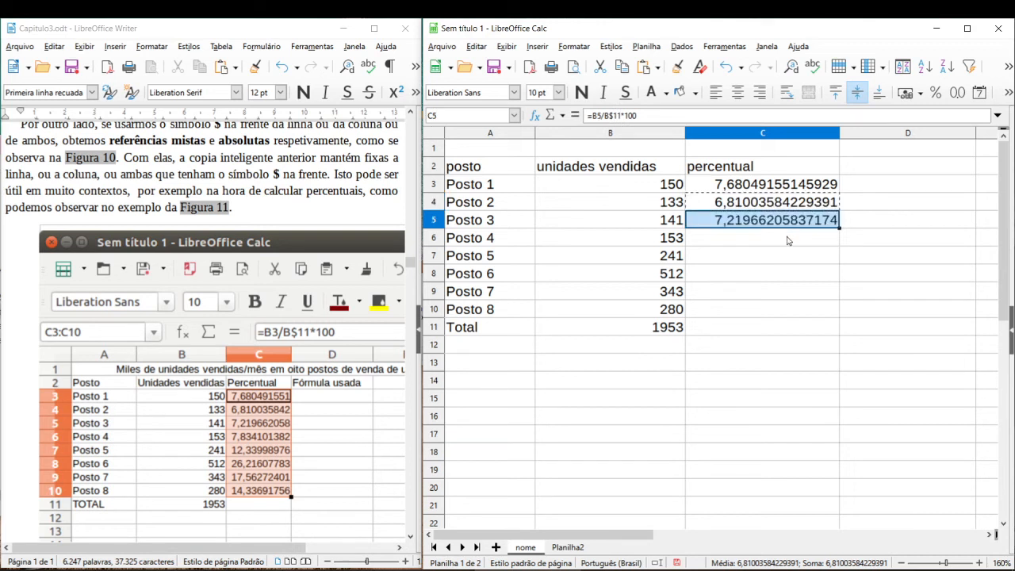
left_click(789, 237)
key("ctrl+v")
left_click_drag(837, 245, 835, 312)
left_click(793, 344)
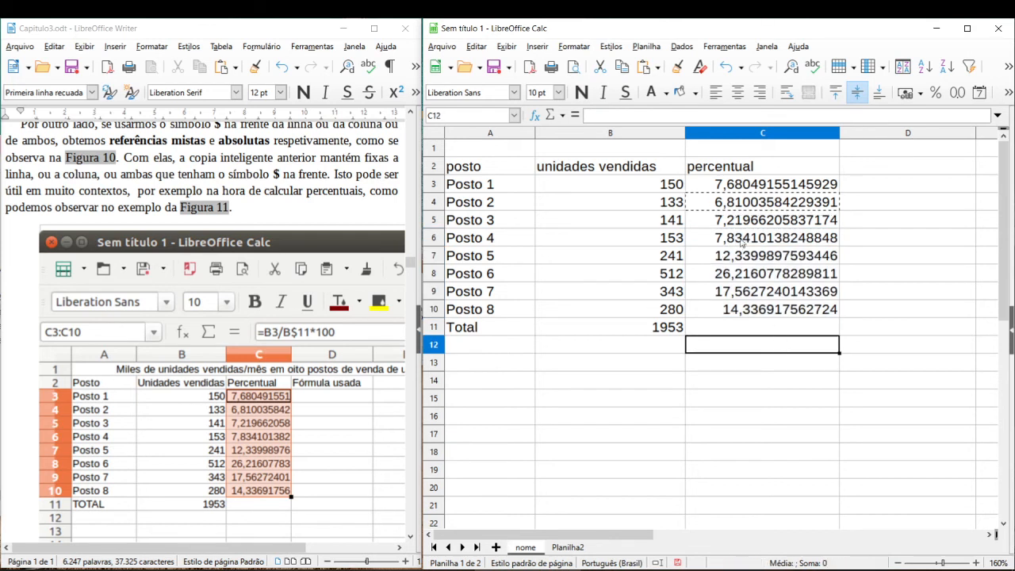
Check the formulas and sum of C3:C10 against the total in B11, and highlight the $ sign in the C3 formula.
left_click(731, 309)
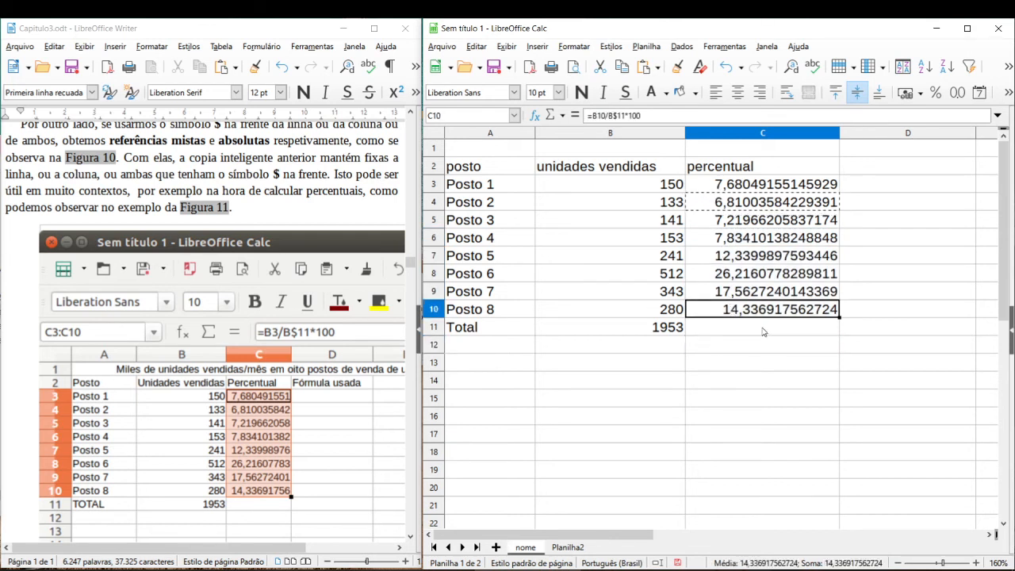
left_click(658, 331)
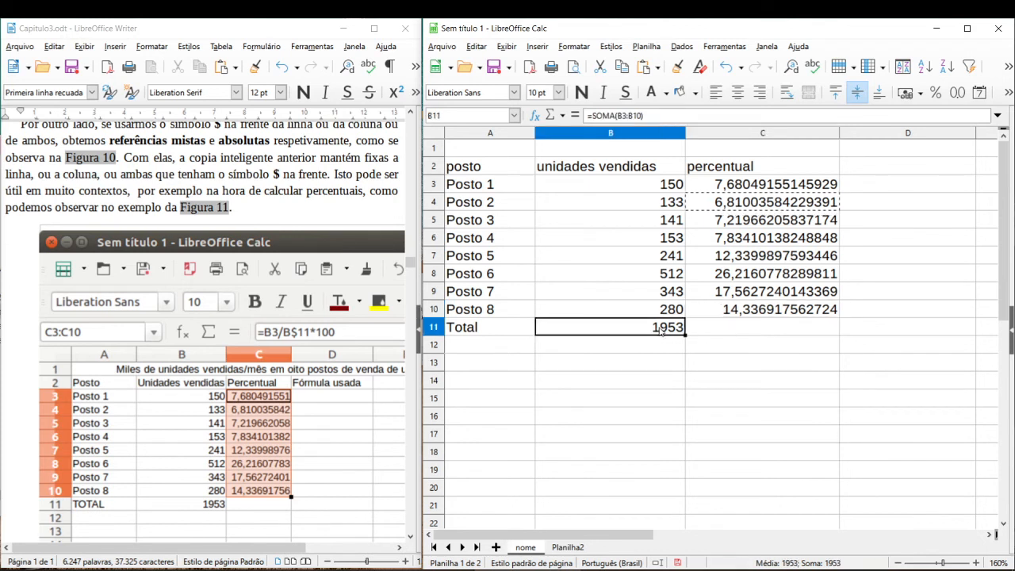
left_click(754, 183)
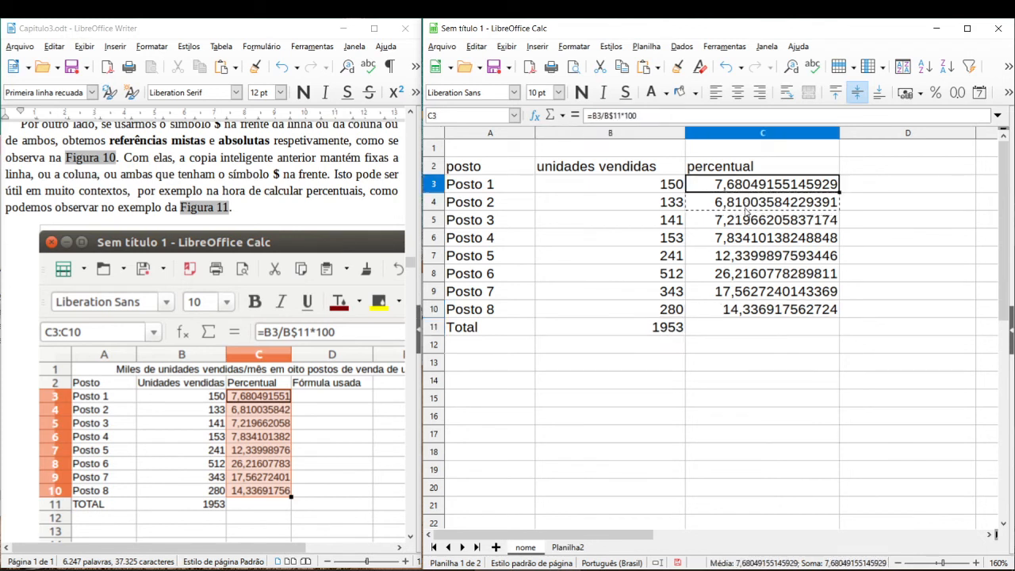
left_click_drag(744, 312, 741, 187)
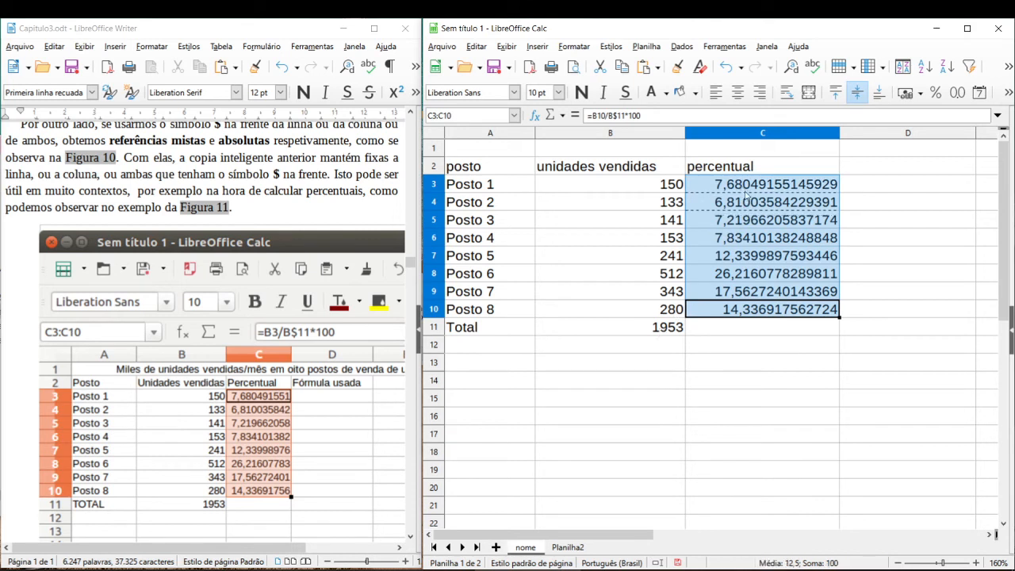
left_click(743, 186)
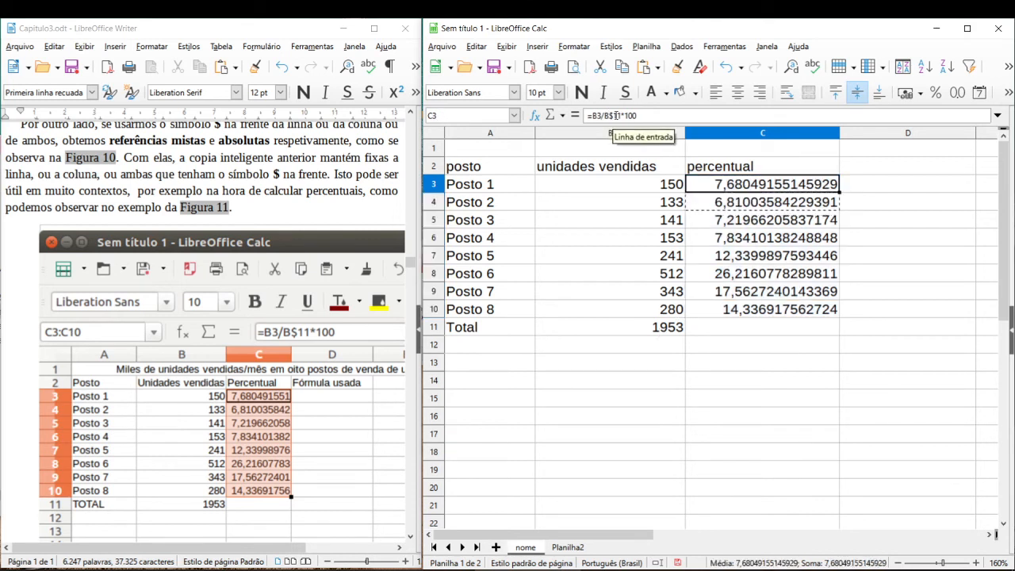
double_click(716, 183)
left_click_drag(734, 184, 726, 183)
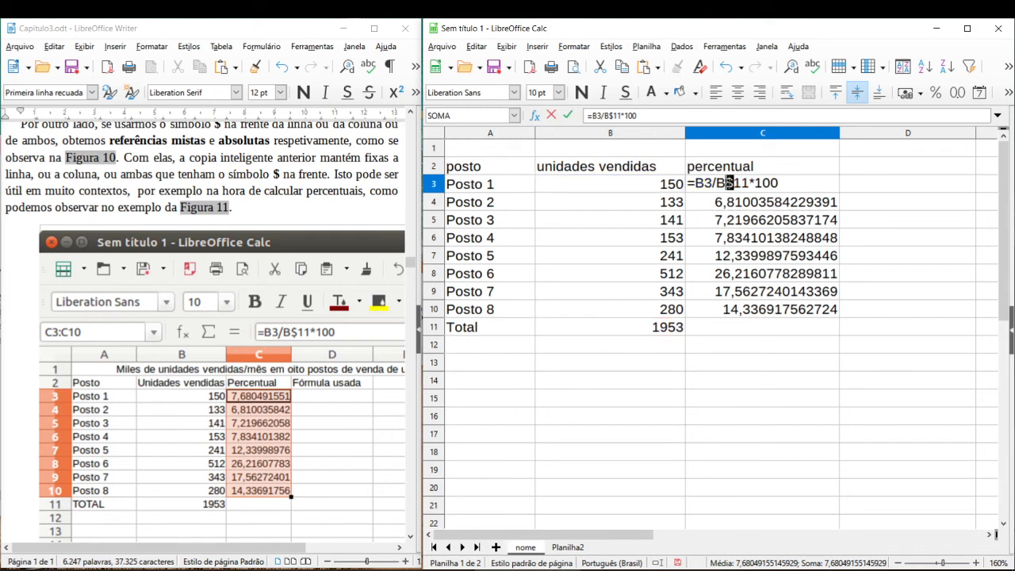
key("Escape")
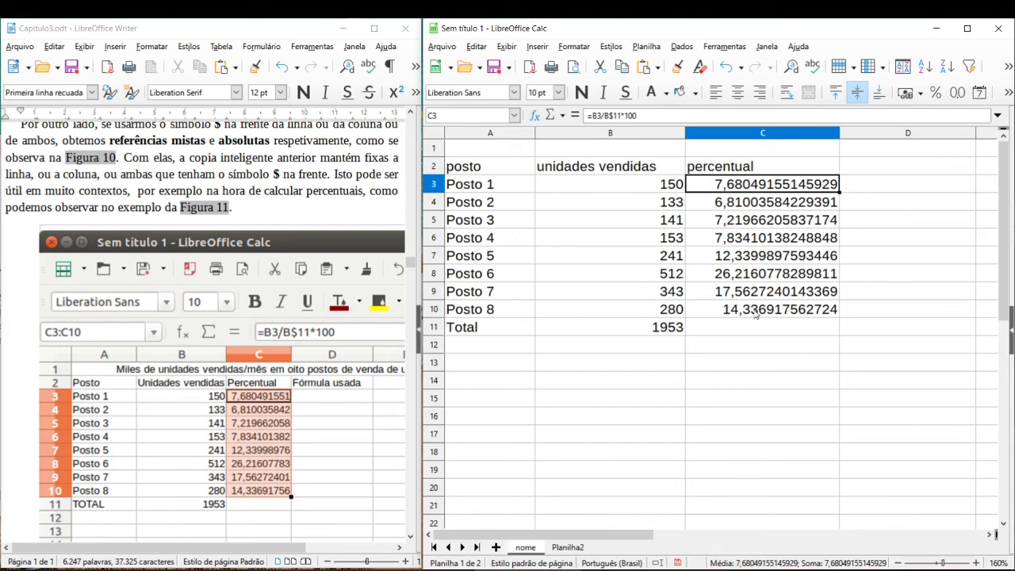
Switch to Capitulo3.odt in Writer and highlight the paragraph below Figura 11 on setting absolute references with F4.
left_click(337, 194)
scroll(319, 269, "down", 7)
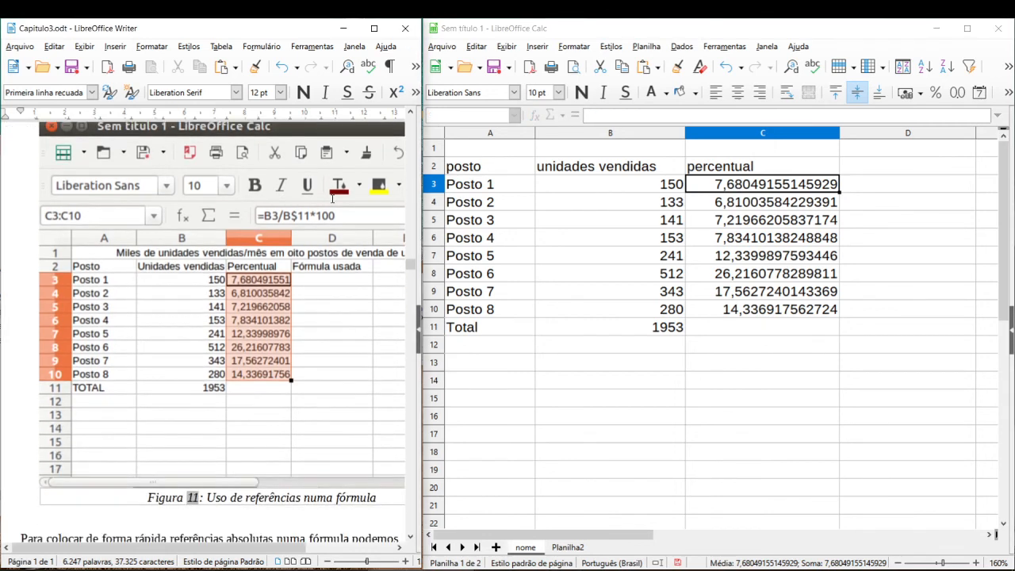
scroll(317, 295, "down", 2)
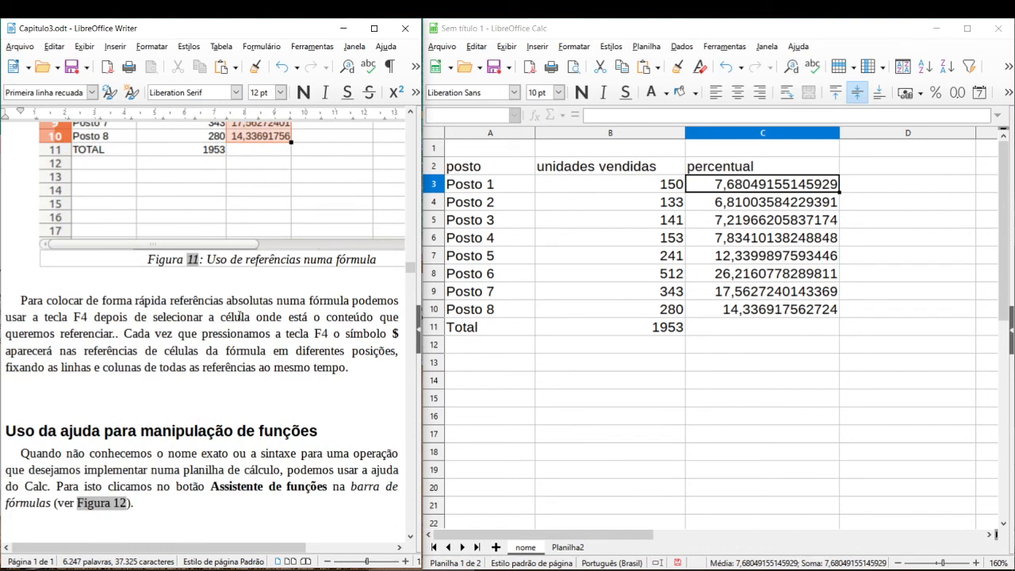
scroll(240, 316, "down", 1)
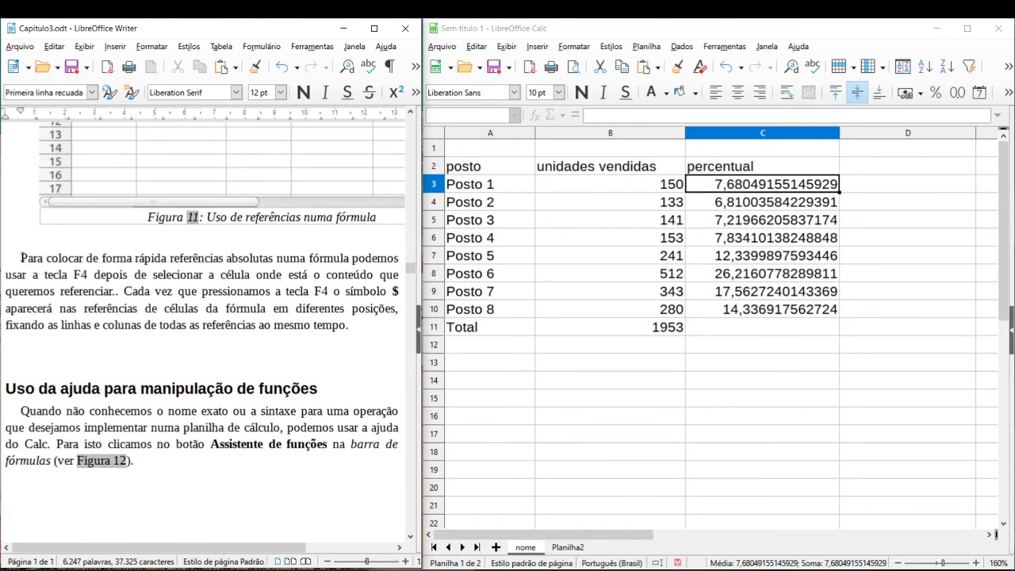
left_click_drag(21, 258, 349, 325)
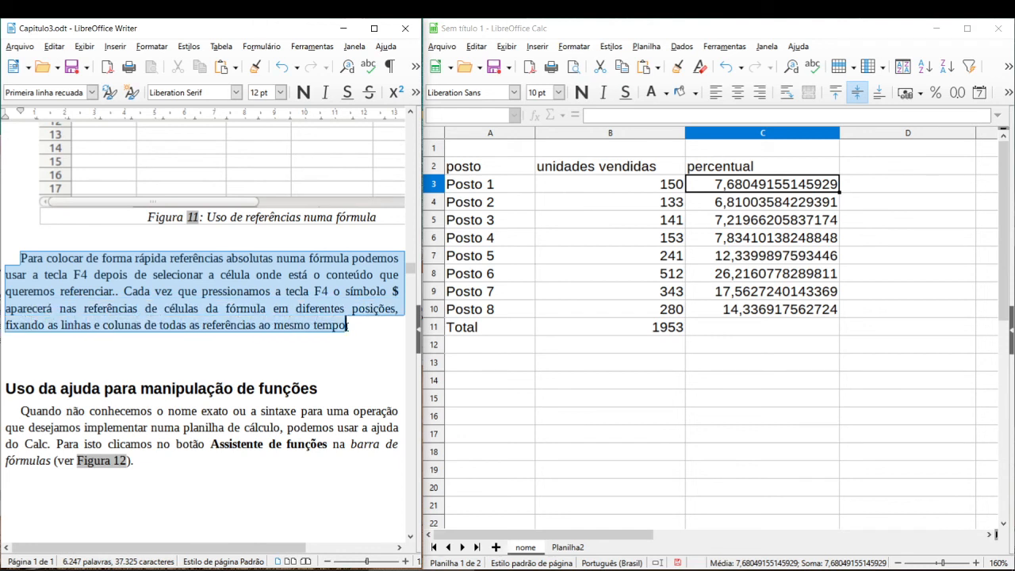
Switch back to the Calc spreadsheet and clear the percentage formulas in C3:C10.
left_click(766, 210)
left_click(773, 184)
key("Delete")
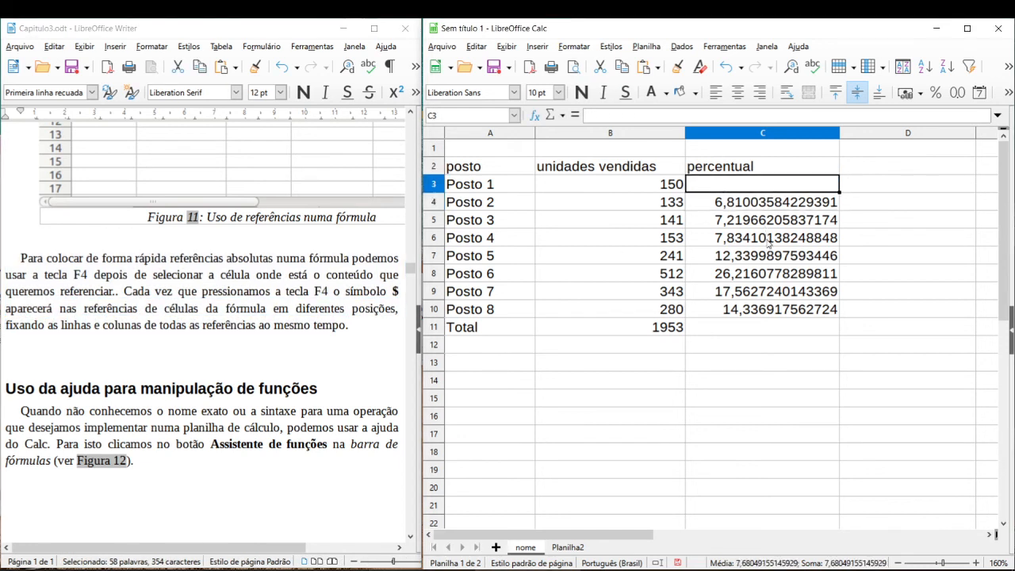
left_click_drag(766, 205, 753, 314)
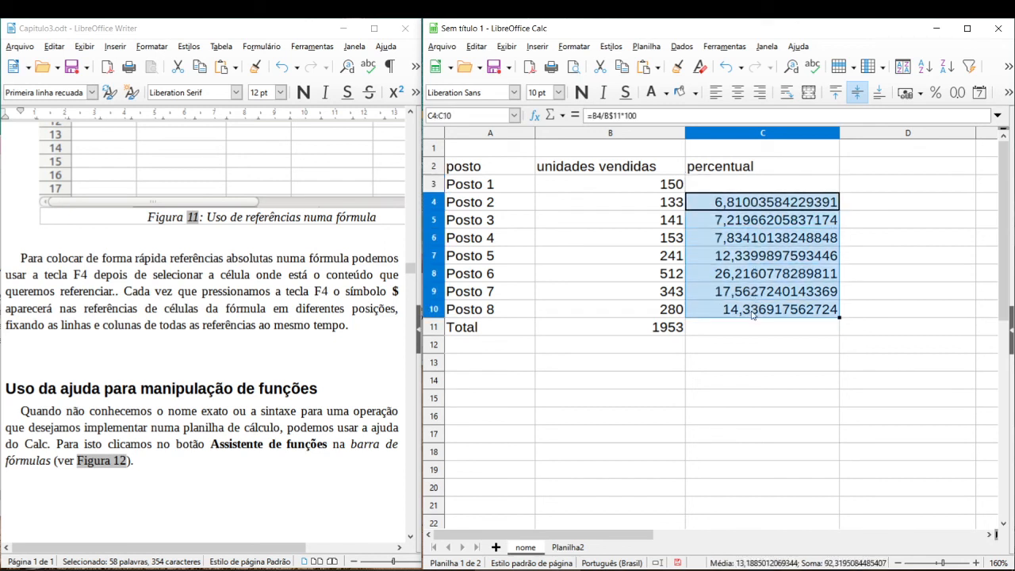
key("Delete")
Start a formula in C3 that divides Posto 1's units by the total, =B3/B11.
left_click(730, 186)
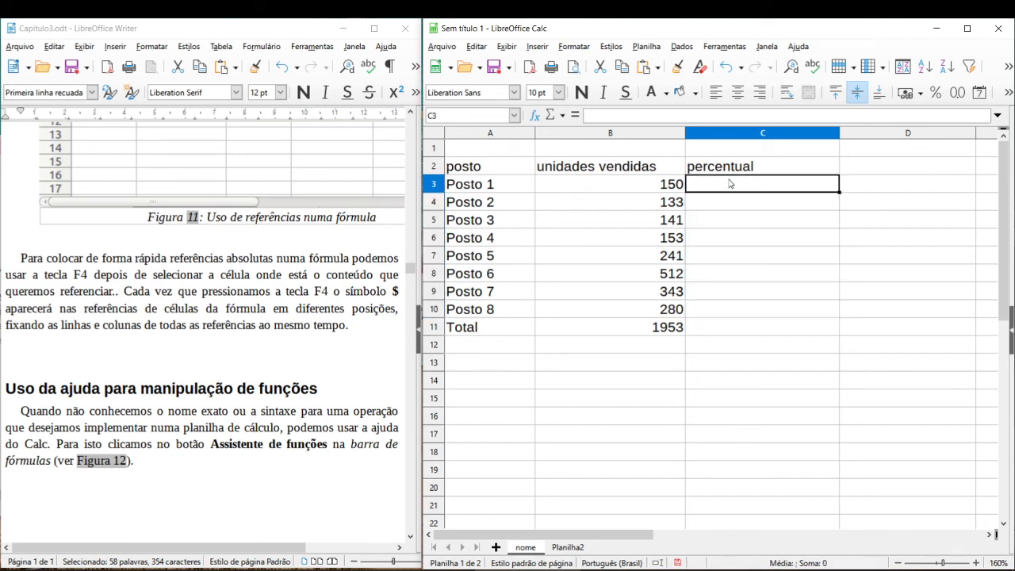
type("=")
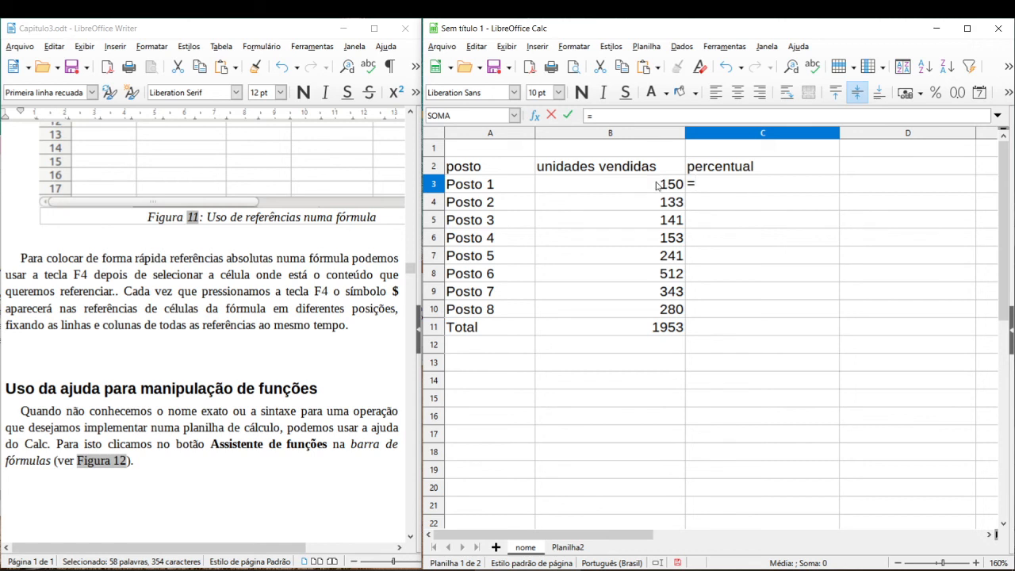
left_click(656, 185)
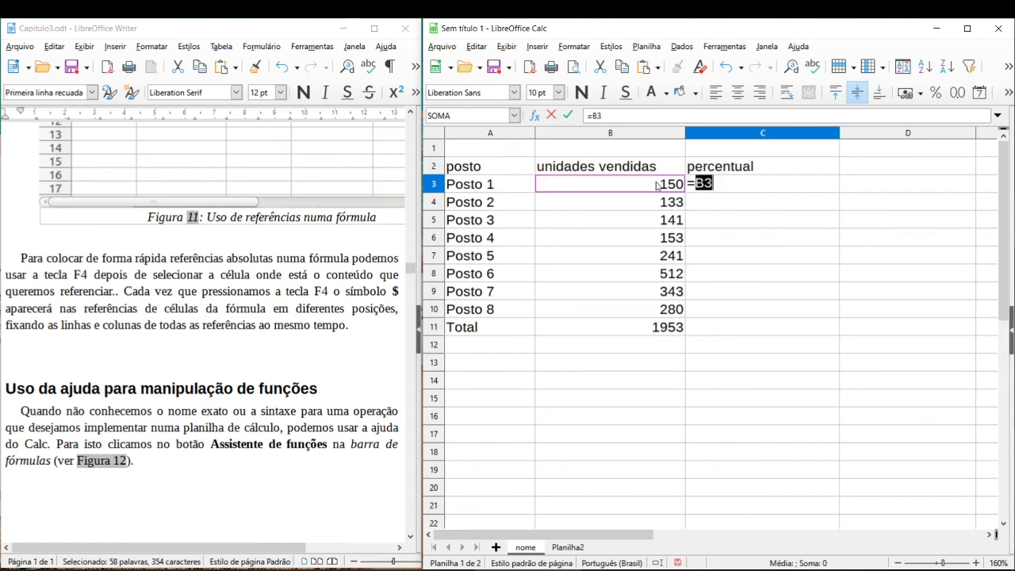
type("/")
left_click(636, 327)
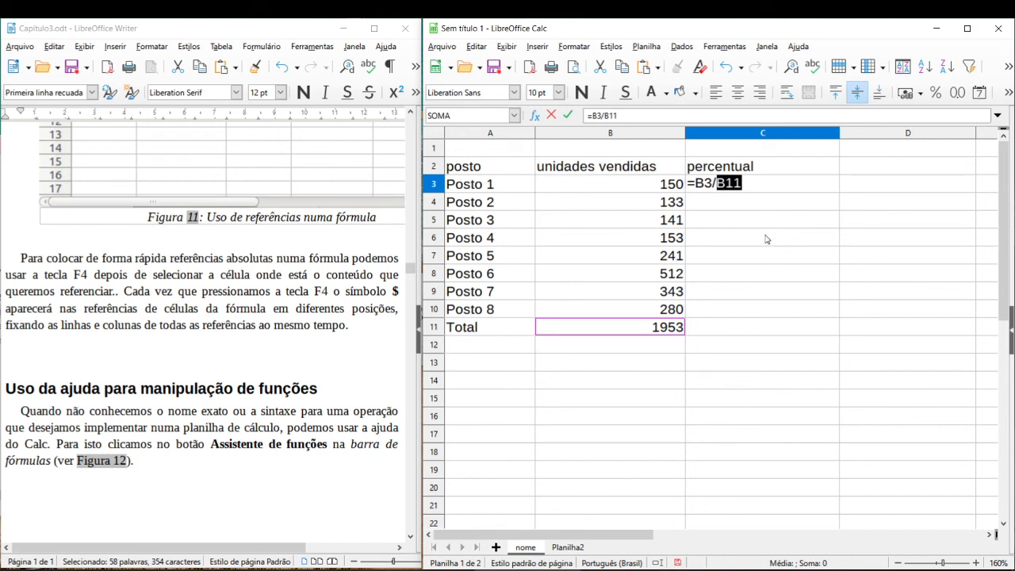
Cycle the B11 reference in the C3 formula through its absolute, mixed and relative forms, and enter the formula as =B3/B$11.
key("F4")
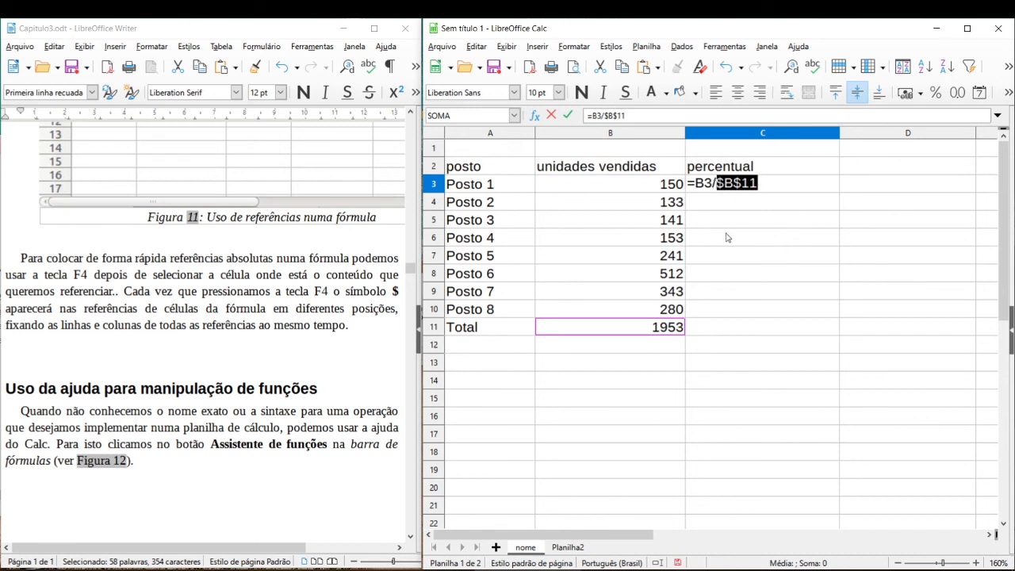
key("F4")
key("F4")
key("F4")
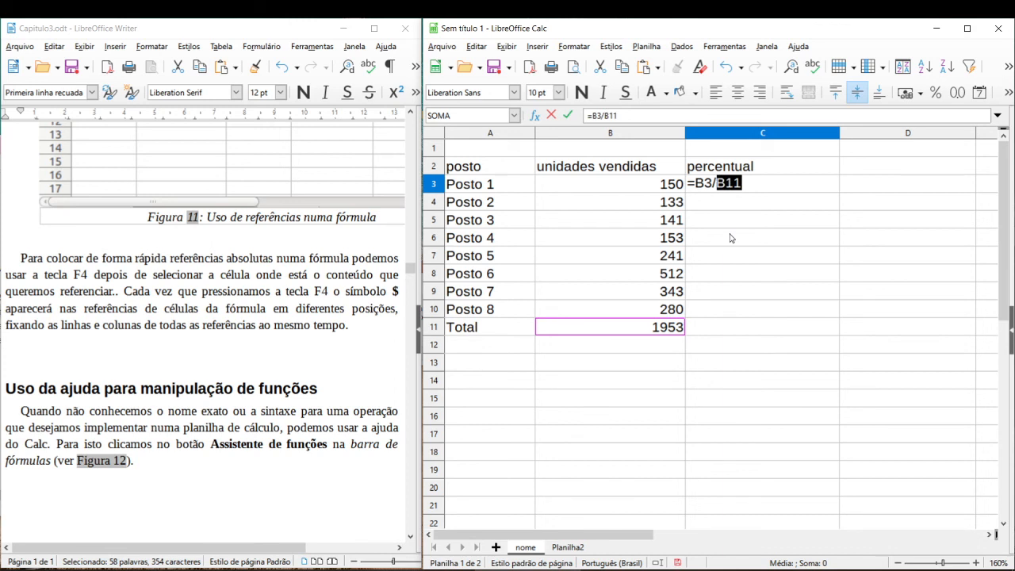
key("F4")
key("F4")
key("F4")
key("F4")
key("F4")
key("F4")
key("F4")
key("F4")
key("F4")
key("F4")
key("Return")
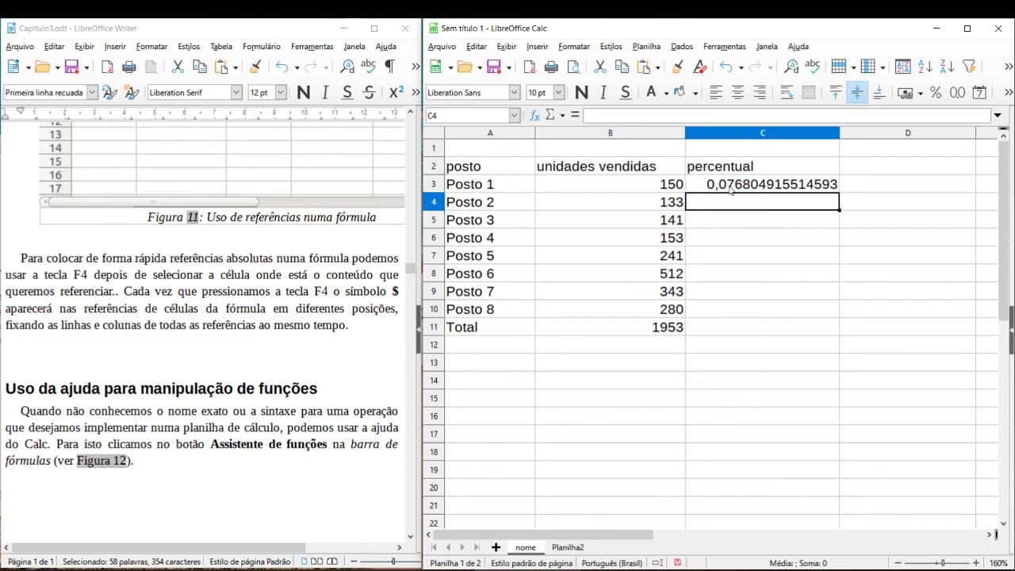
Extend the C3 formula with a multiplication by 100 so that it reads =B3/B$11*100.
left_click(730, 190)
double_click(757, 183)
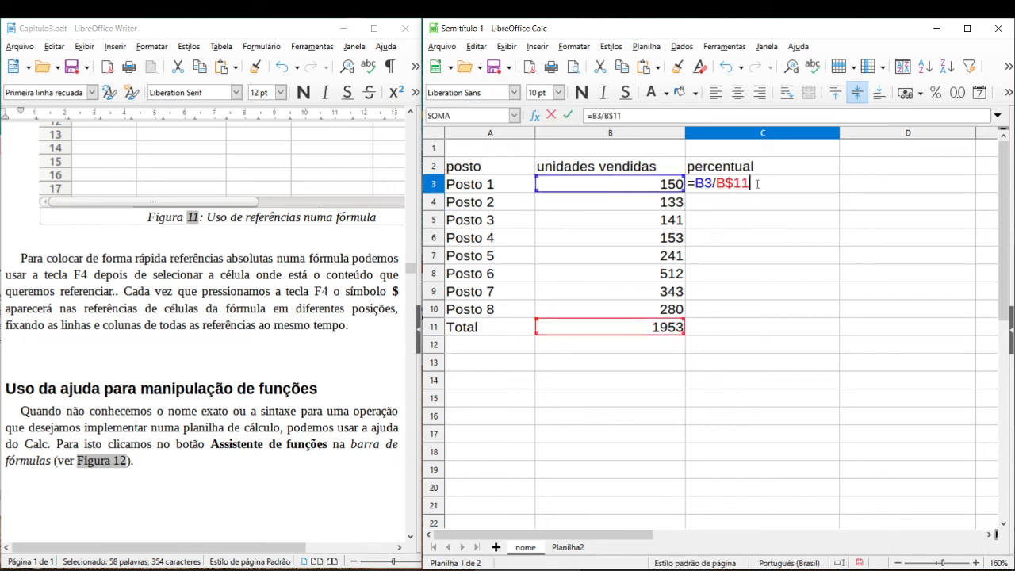
type("*")
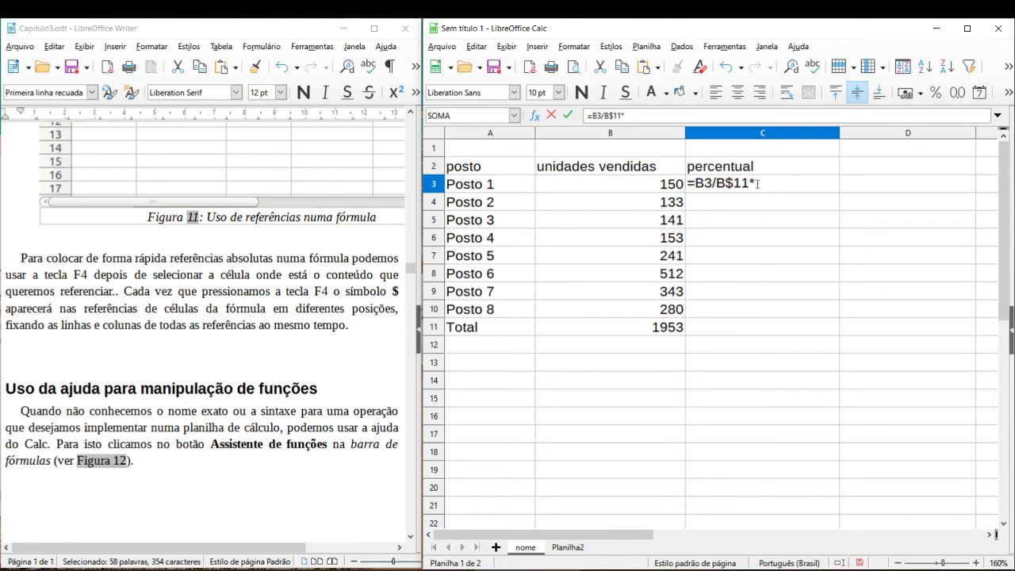
type("100")
key("BackSpace")
key("BackSpace")
key("BackSpace")
type("100")
key("Return")
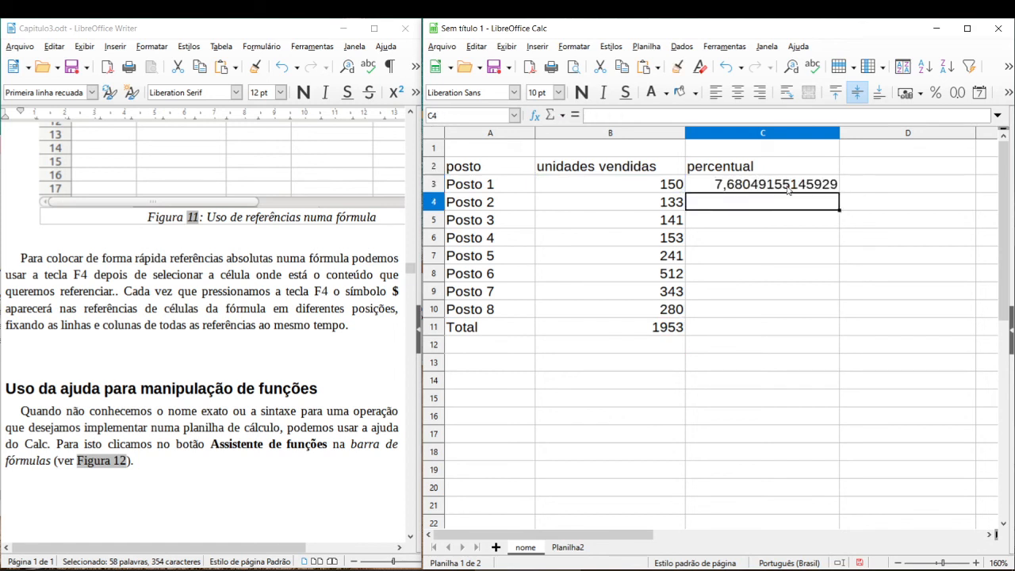
Fill the percentage formula from C3 down to C10.
left_click(787, 189)
left_click_drag(841, 191, 834, 320)
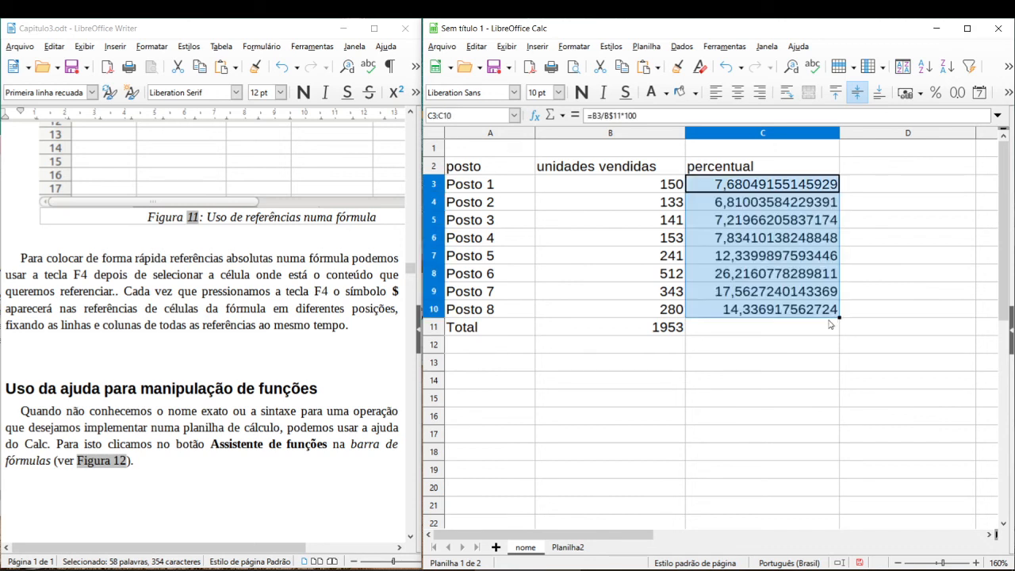
left_click(782, 334)
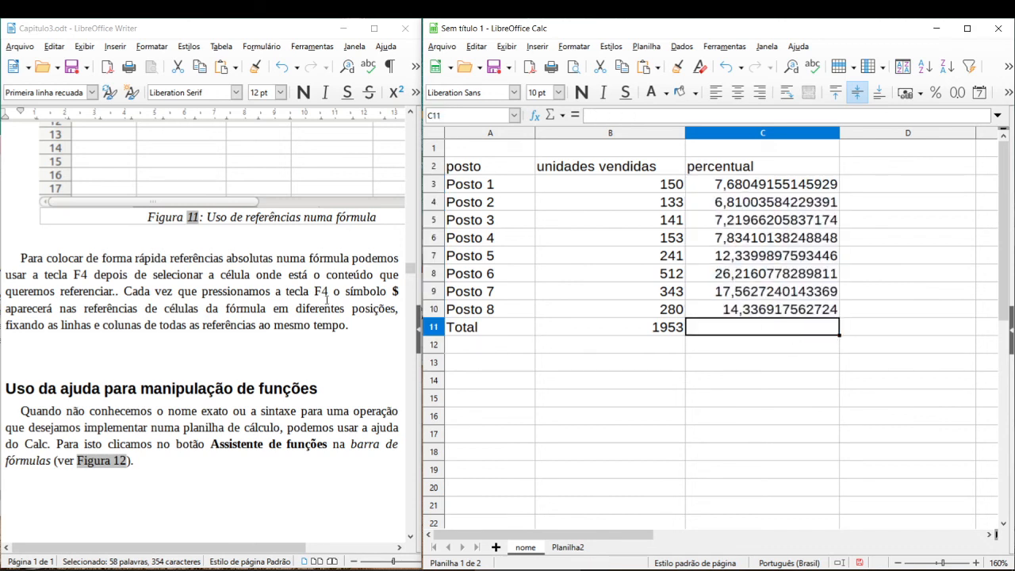
scroll(294, 330, "down", 3)
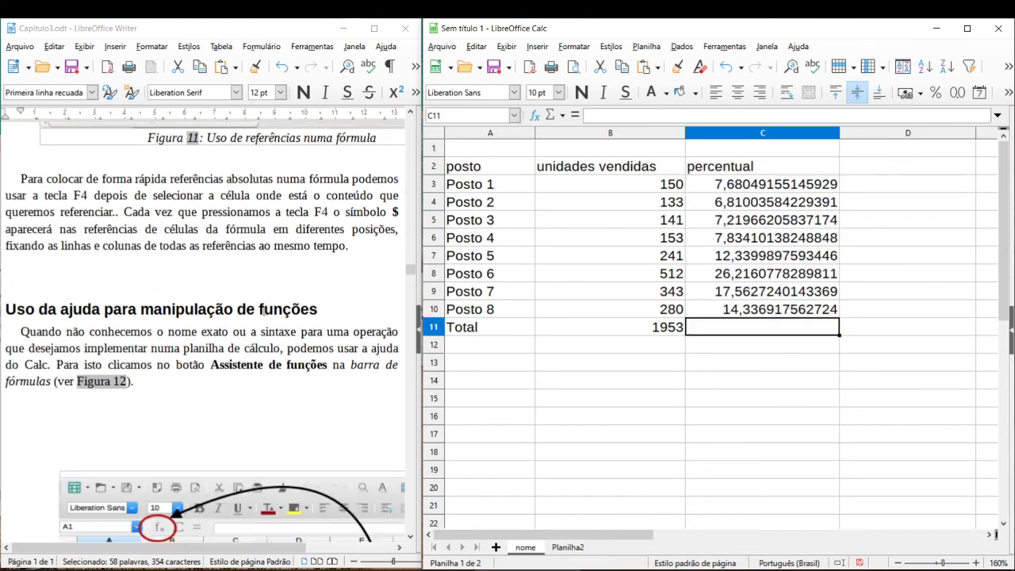